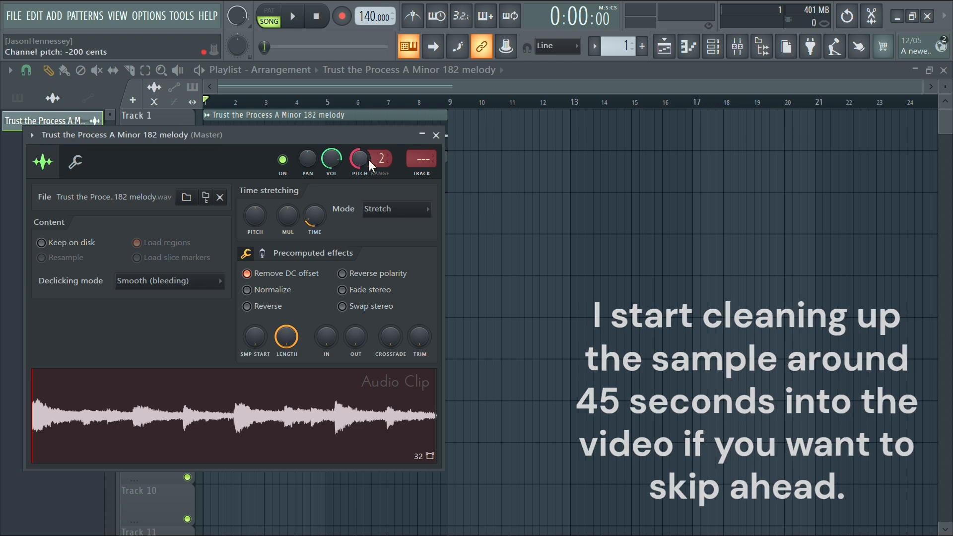
# Close the melody clip's channel settings and play a bit of the arrangement.
pyautogui.click(435, 135)
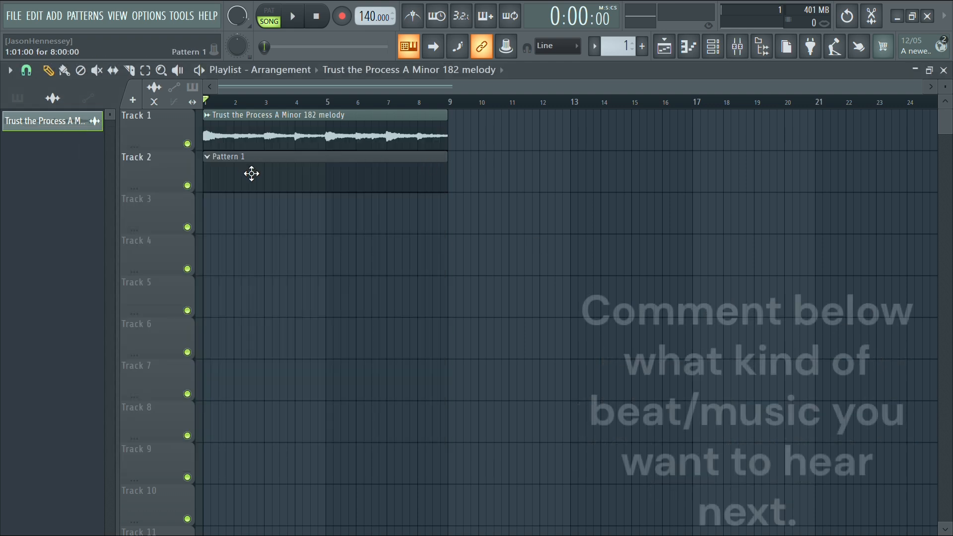
pyautogui.press('space')
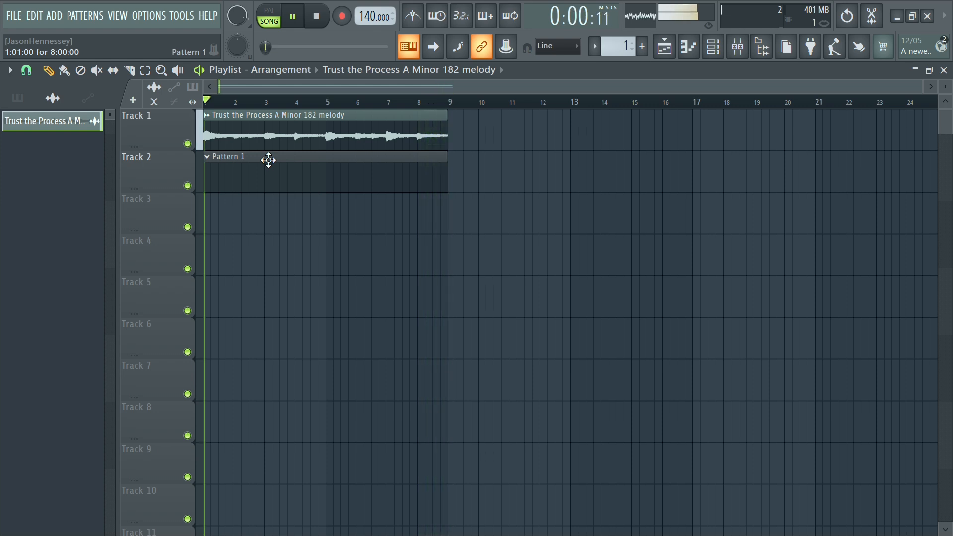
pyautogui.press('space')
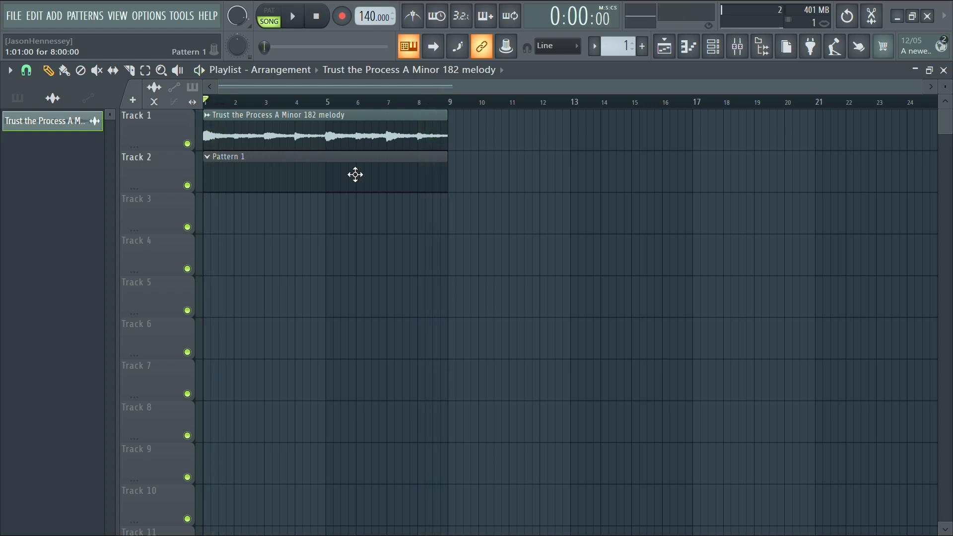
# Route the melody audio clip to mixer track 1 and bring up the mixer.
pyautogui.click(714, 50)
pyautogui.click(96, 140)
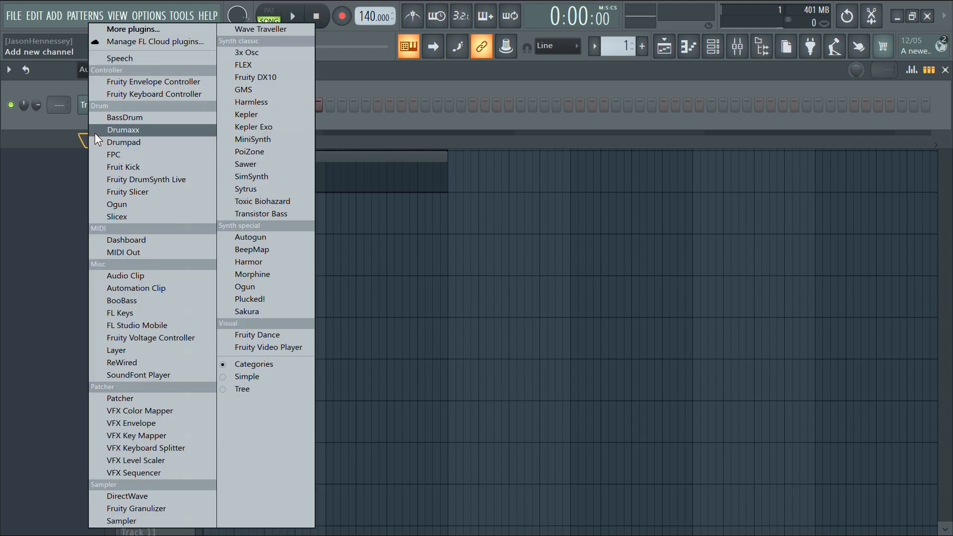
pyautogui.click(46, 109)
pyautogui.press('F9')
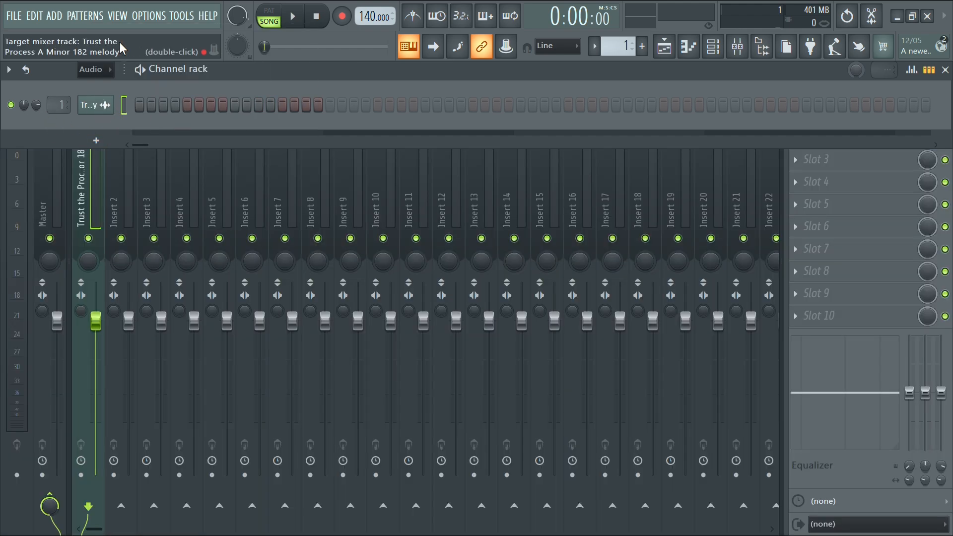
pyautogui.click(104, 181)
# Insert Fruity Parametric EQ 2 in effect slot 1 of the melody's mixer track and enlarge its window.
pyautogui.click(835, 113)
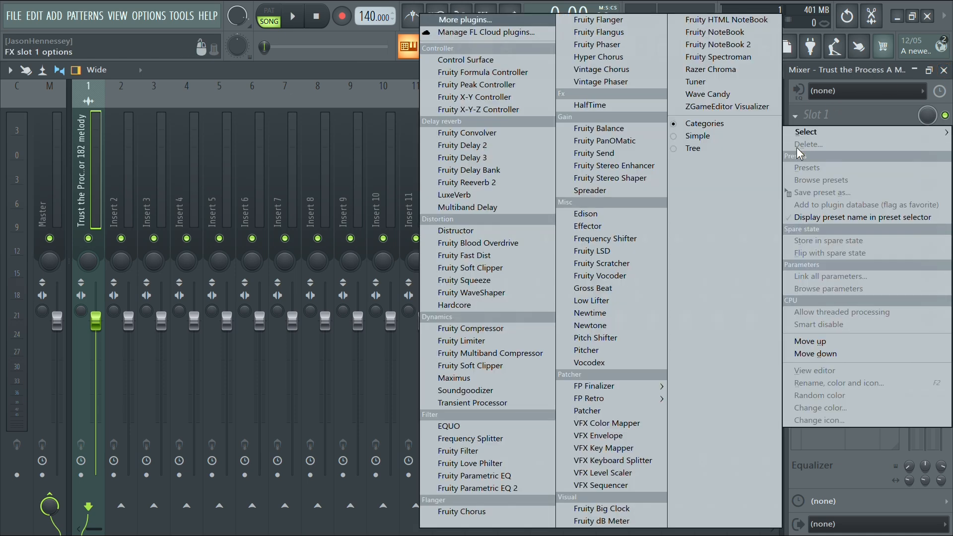
pyautogui.click(462, 489)
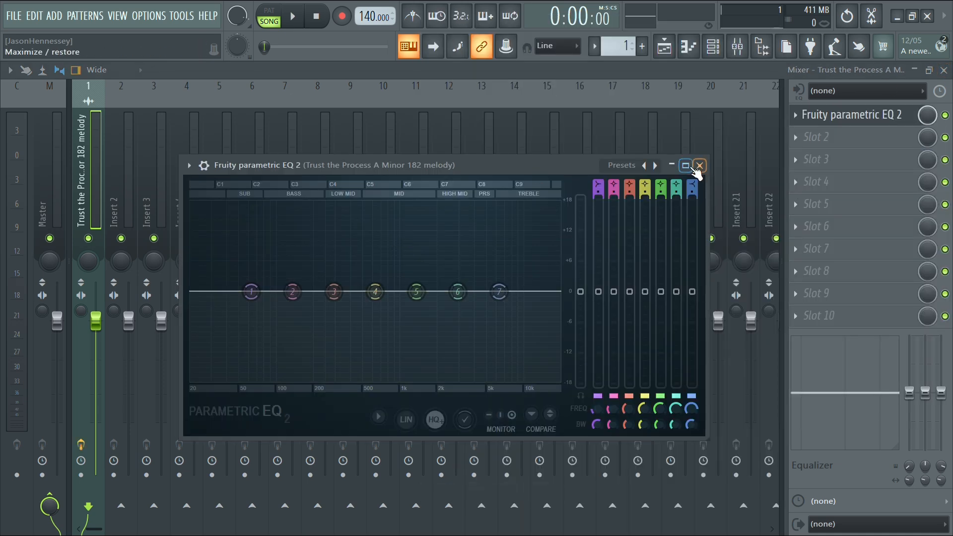
pyautogui.click(687, 166)
# While the melody plays, raise EQ band 5 into a very narrow full boost at about 1879 Hz.
pyautogui.press('space')
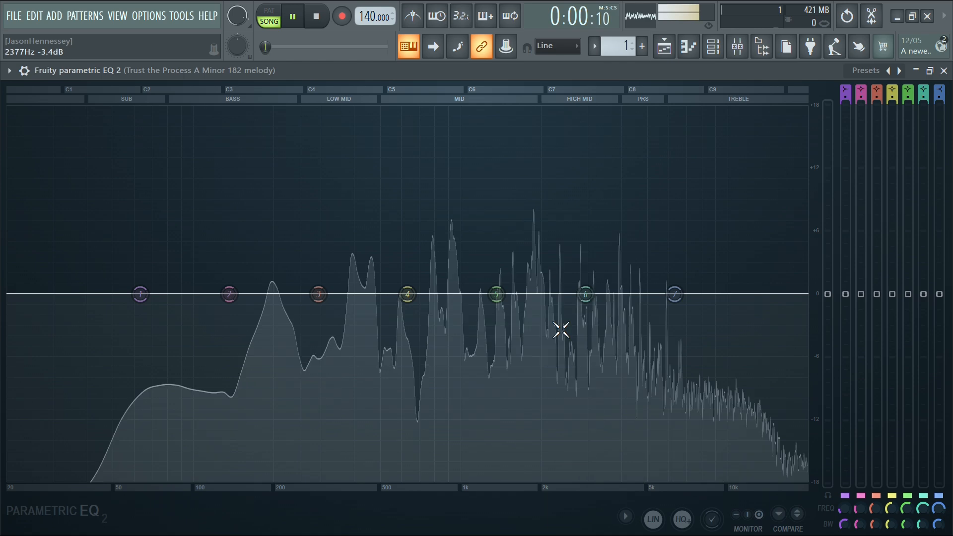
pyautogui.moveTo(496, 294); pyautogui.dragTo(533, 107)
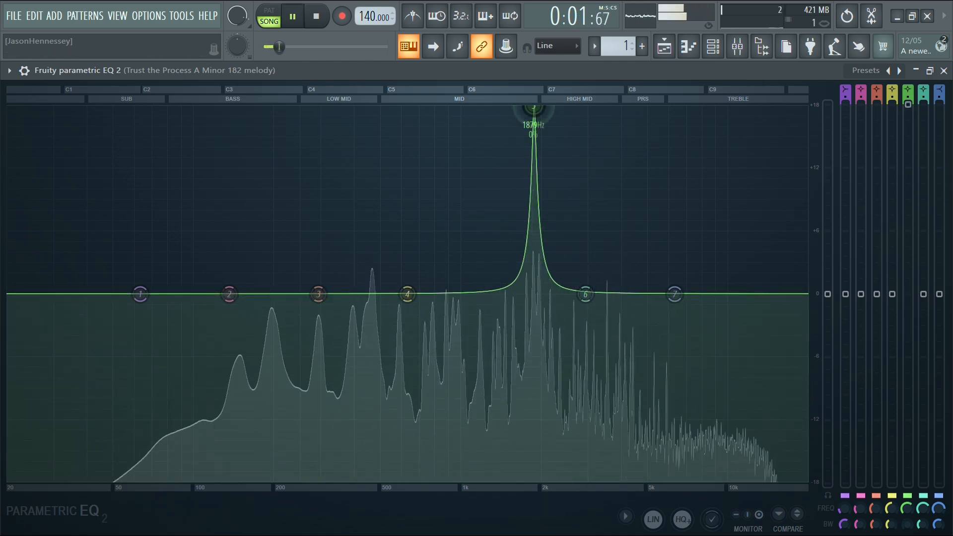
pyautogui.press('space')
# Pull EQ band 5 down to a cut of about 8 dB, listen to it, and close the EQ.
pyautogui.moveTo(907, 104); pyautogui.dragTo(908, 380)
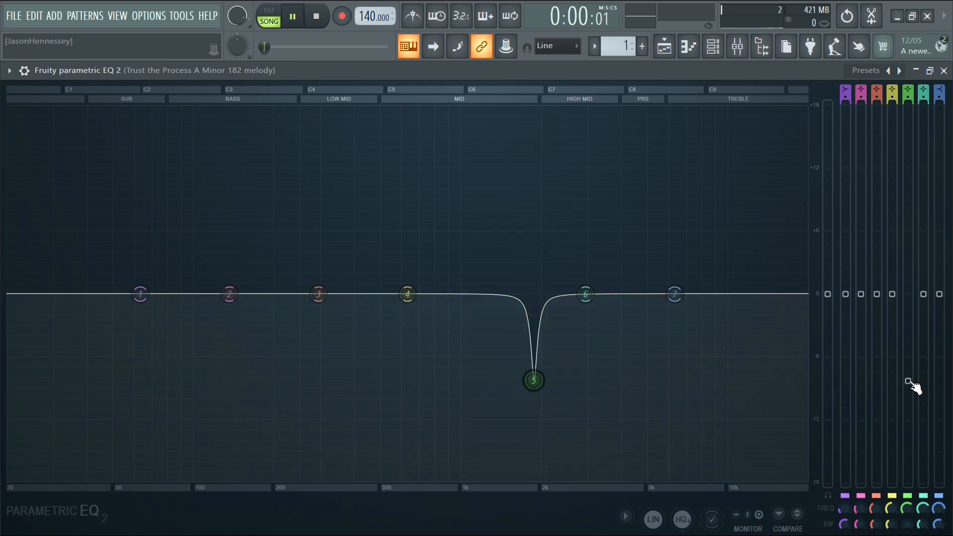
pyautogui.press('space')
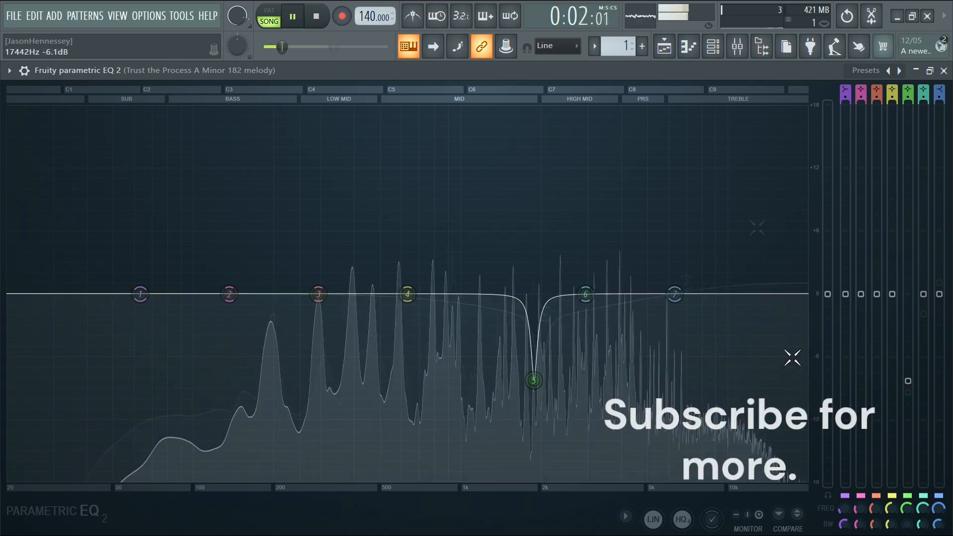
pyautogui.press('space')
pyautogui.click(943, 70)
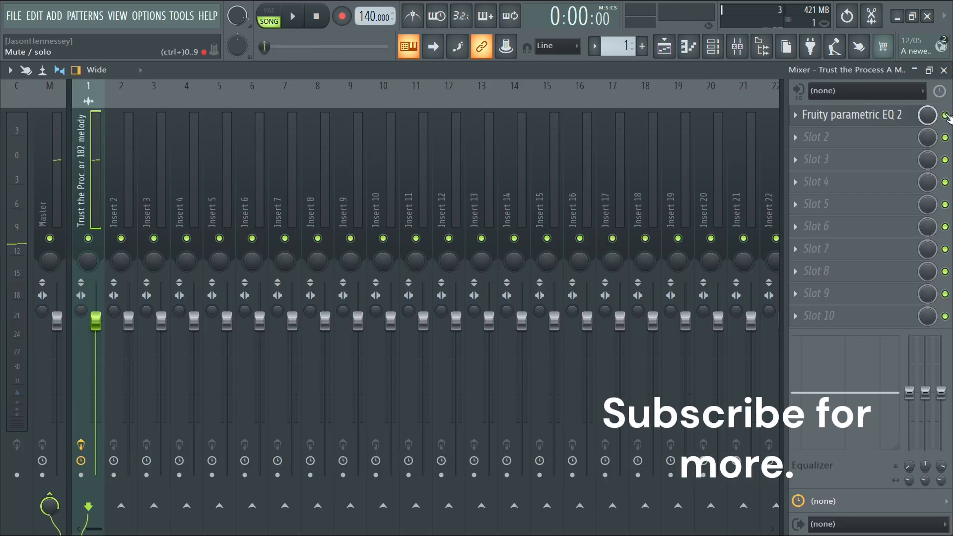
# Insert Patcher in effect slot 2, load its Mid Side EQ preset, and move the SIDE equalizer window up.
pyautogui.click(826, 138)
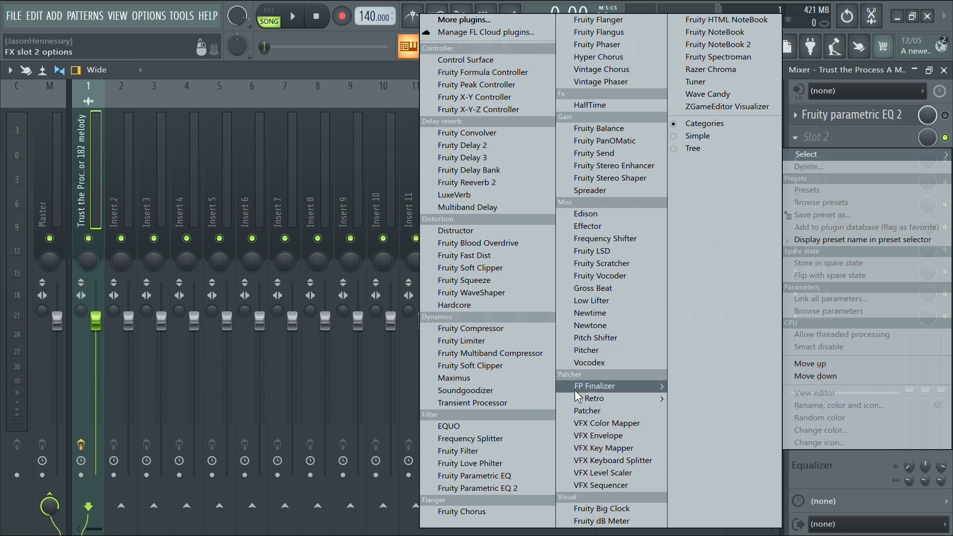
pyautogui.click(597, 412)
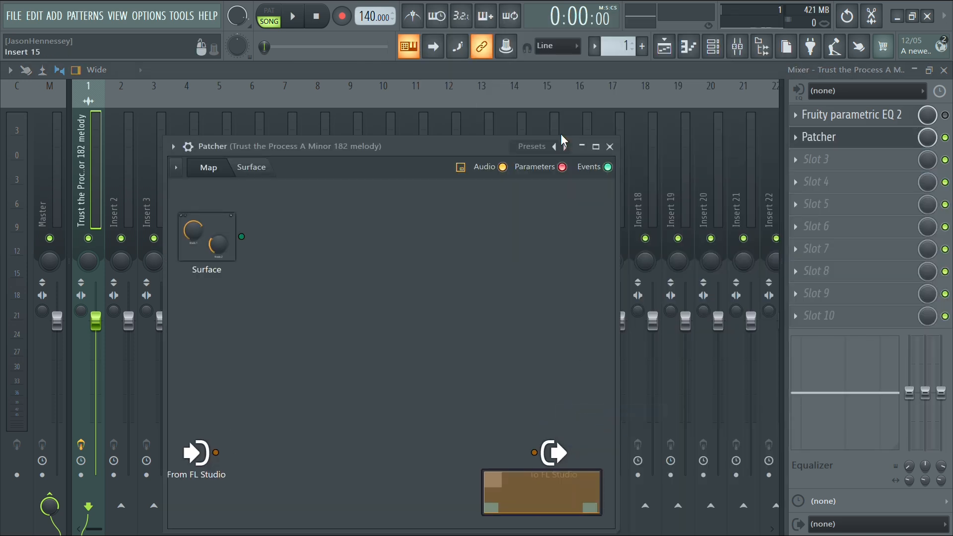
pyautogui.click(565, 147)
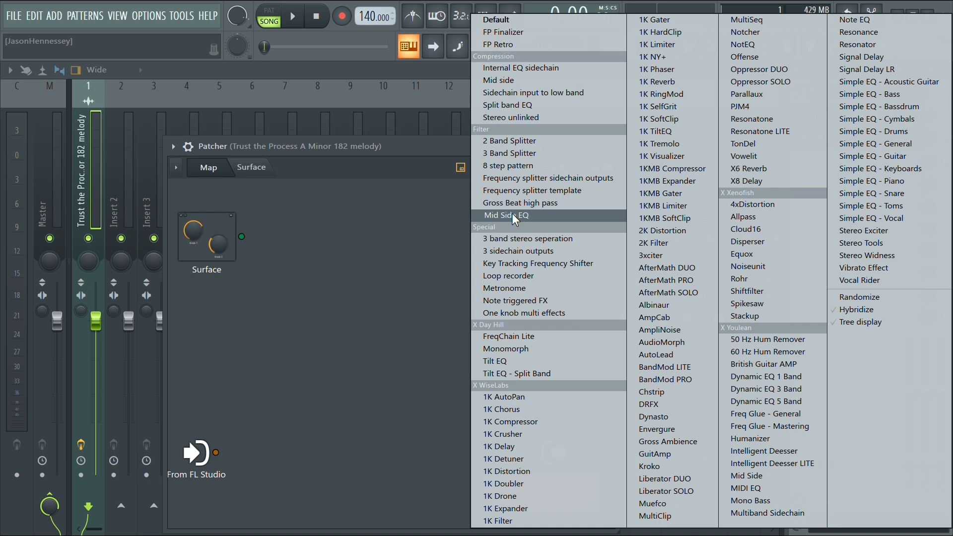
pyautogui.click(531, 217)
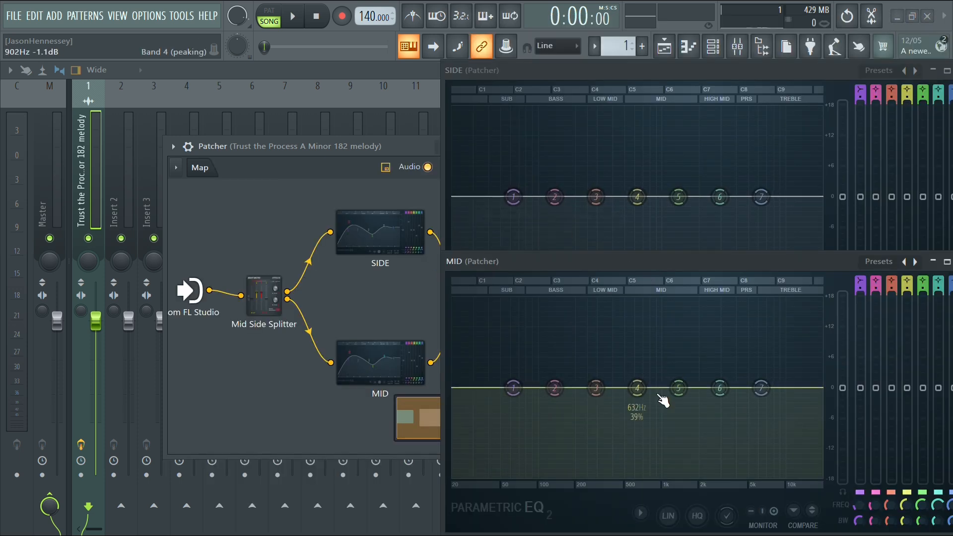
pyautogui.moveTo(612, 65); pyautogui.dragTo(600, 33)
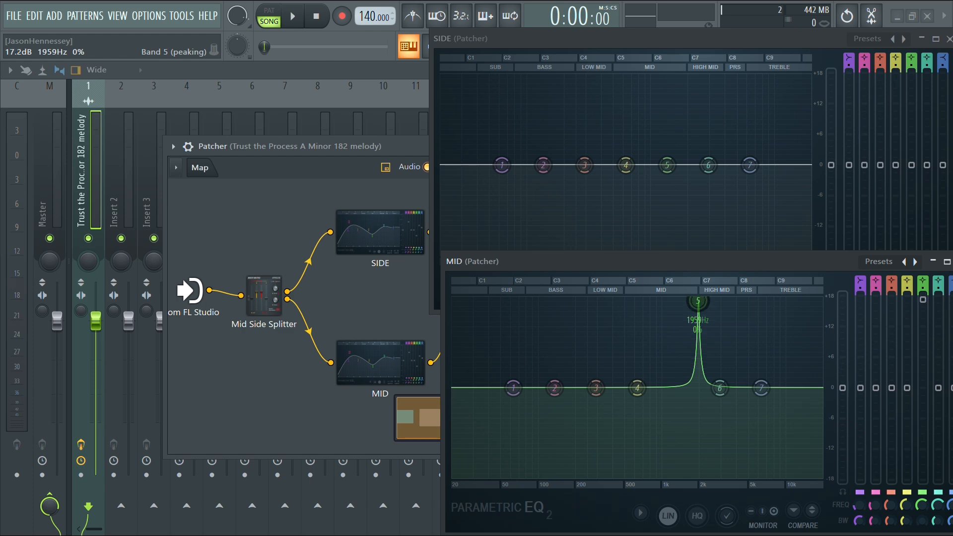
# Return MID band 5 to 0 dB and audition SIDE band 5 as a narrow 18 dB boost at about 1977 Hz.
pyautogui.moveTo(922, 299); pyautogui.dragTo(926, 392)
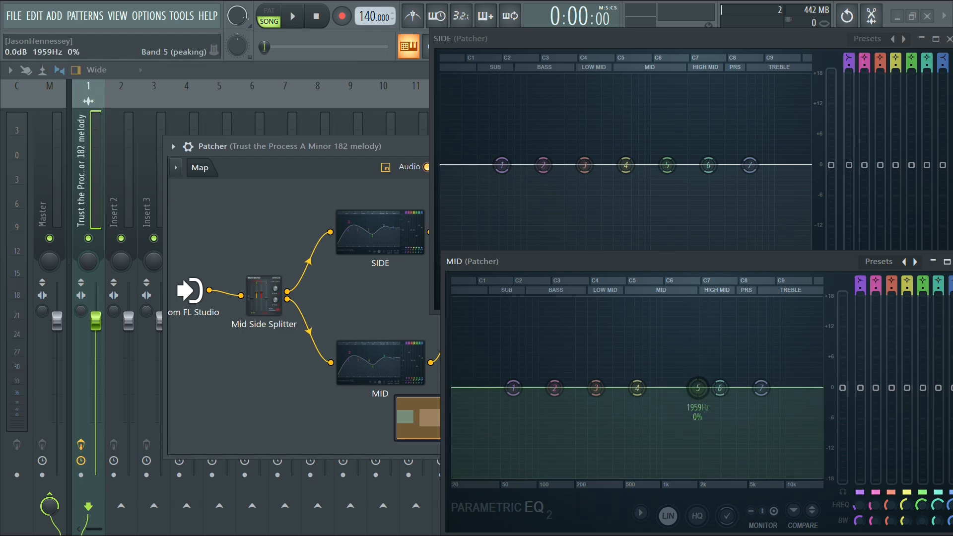
pyautogui.moveTo(667, 165); pyautogui.dragTo(687, 75)
pyautogui.press('space')
pyautogui.scroll(-8, 713, 78)
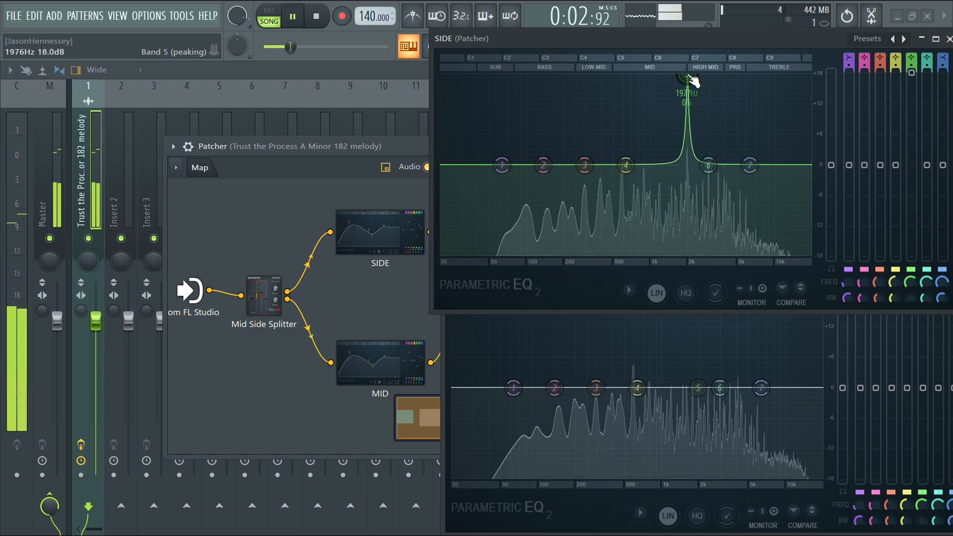
pyautogui.press('space')
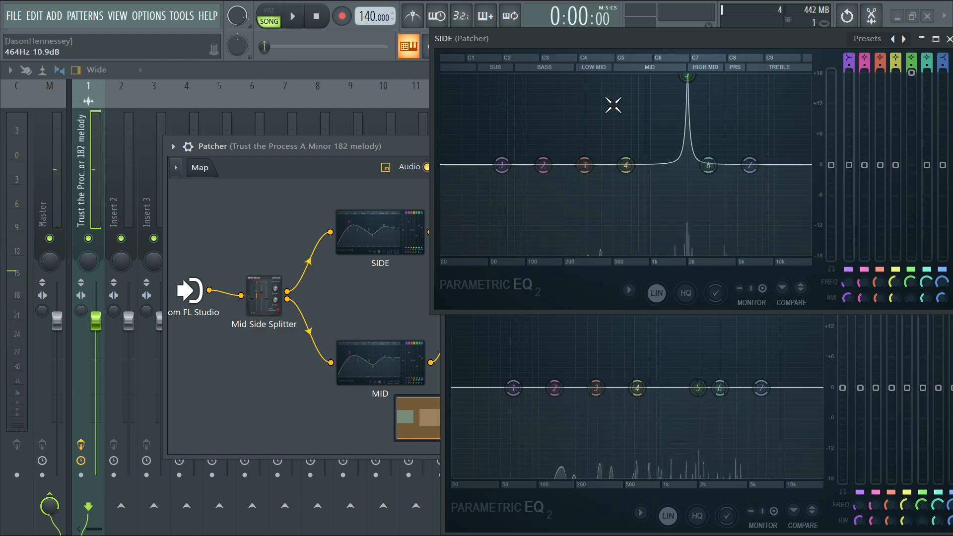
# Raise MID band 5 to 18 dB, flatten SIDE band 5 to 0 dB, and audition the mid signal.
pyautogui.moveTo(922, 390); pyautogui.dragTo(922, 295)
pyautogui.moveTo(912, 73); pyautogui.dragTo(912, 155)
pyautogui.press('space')
pyautogui.press('space')
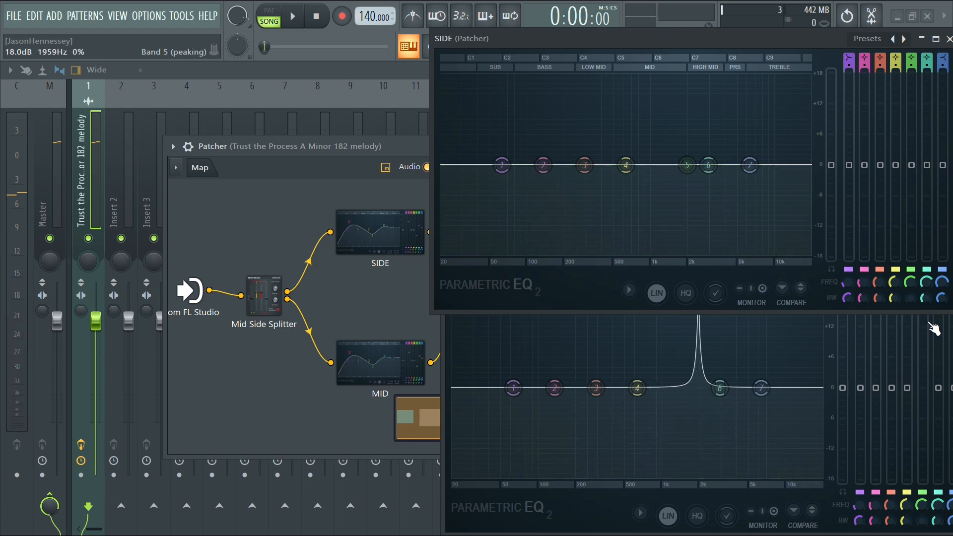
# Bring the MID equalizer fully into view and cut its band 5 to about -14.9 dB at 1959 Hz during playback.
pyautogui.click(845, 334)
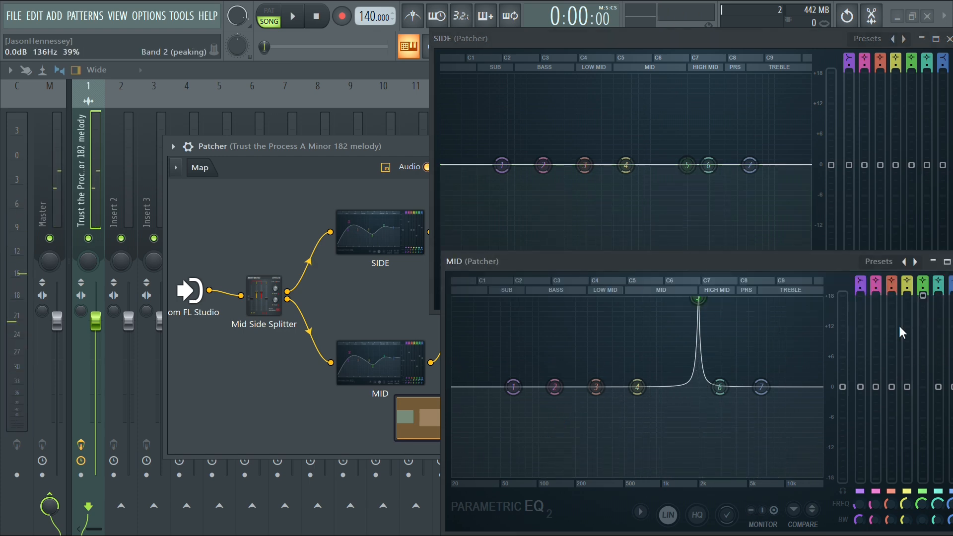
pyautogui.moveTo(799, 259); pyautogui.dragTo(767, 227)
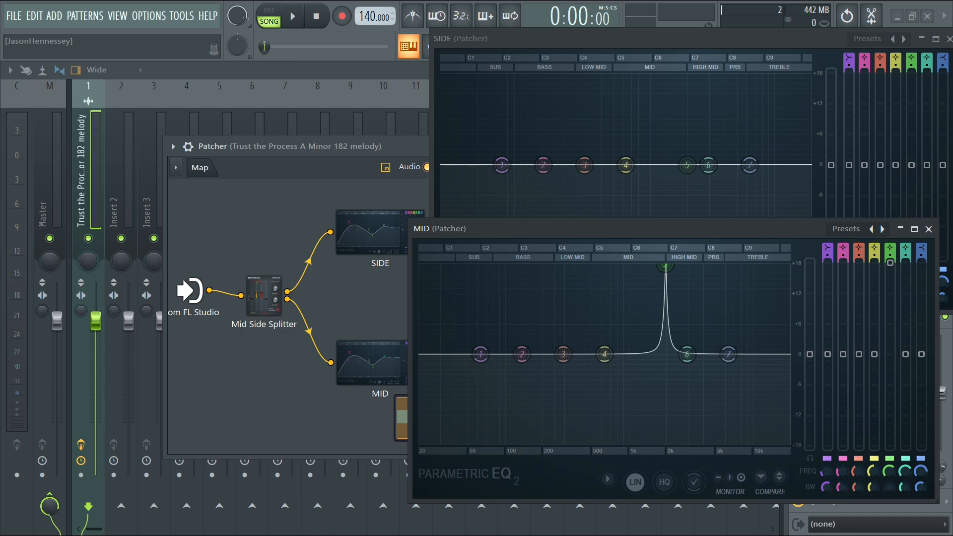
pyautogui.moveTo(890, 263); pyautogui.dragTo(890, 319)
pyautogui.press('space')
pyautogui.moveTo(889, 407); pyautogui.dragTo(891, 430)
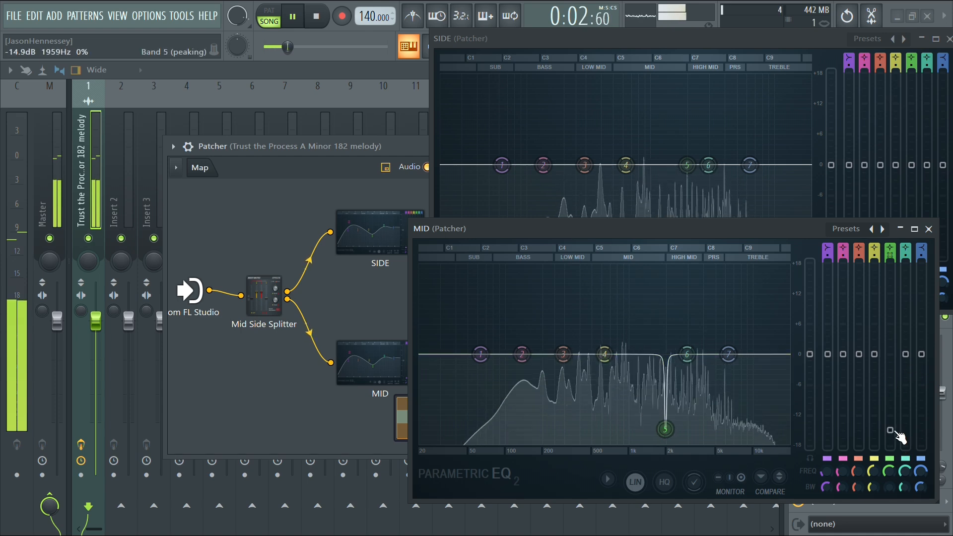
# Move MID band 6 to about 1996 Hz, narrow it to 9% bandwidth, lower it into a cut, and audition it.
pyautogui.moveTo(687, 354); pyautogui.dragTo(666, 354)
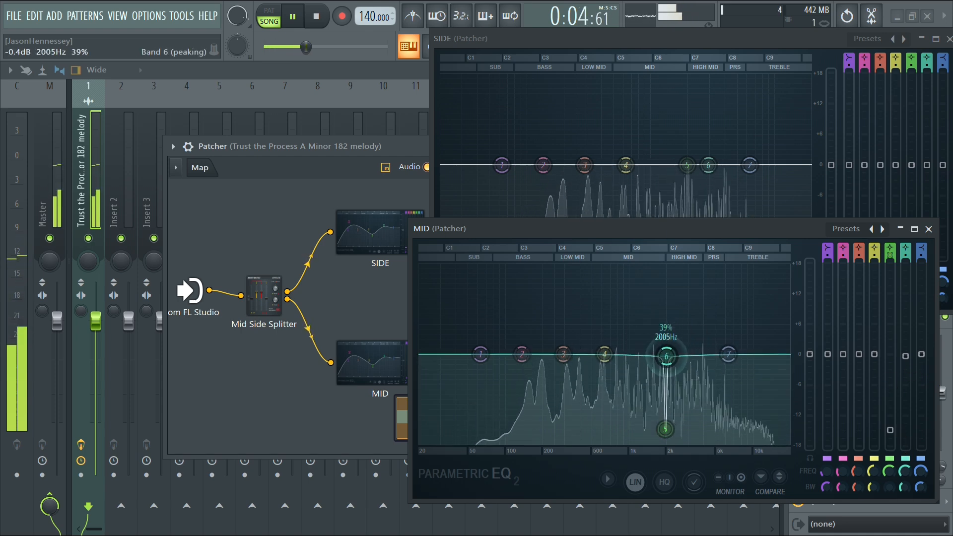
pyautogui.scroll(-8, 669, 363)
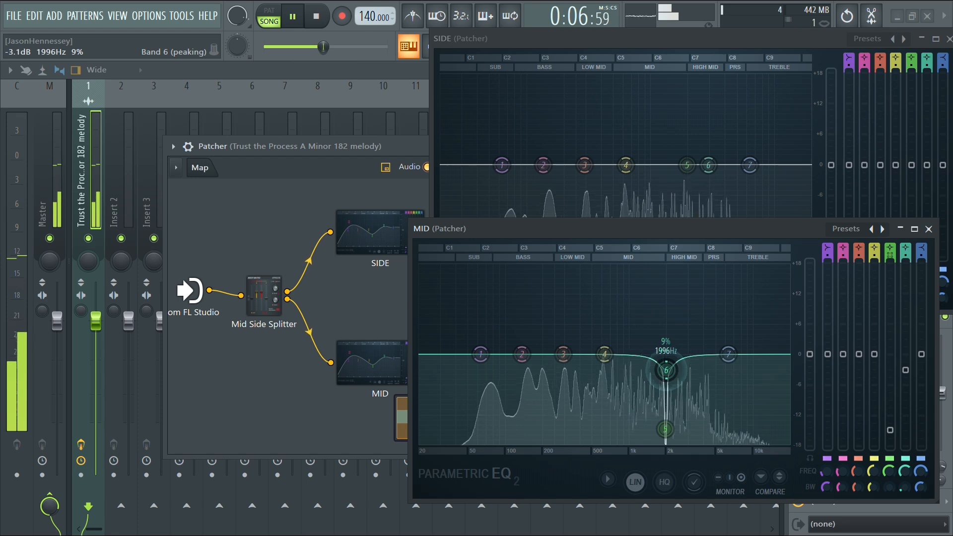
pyautogui.moveTo(668, 372); pyautogui.dragTo(666, 377)
pyautogui.press('space')
pyautogui.press('space')
pyautogui.press('space')
pyautogui.press('space')
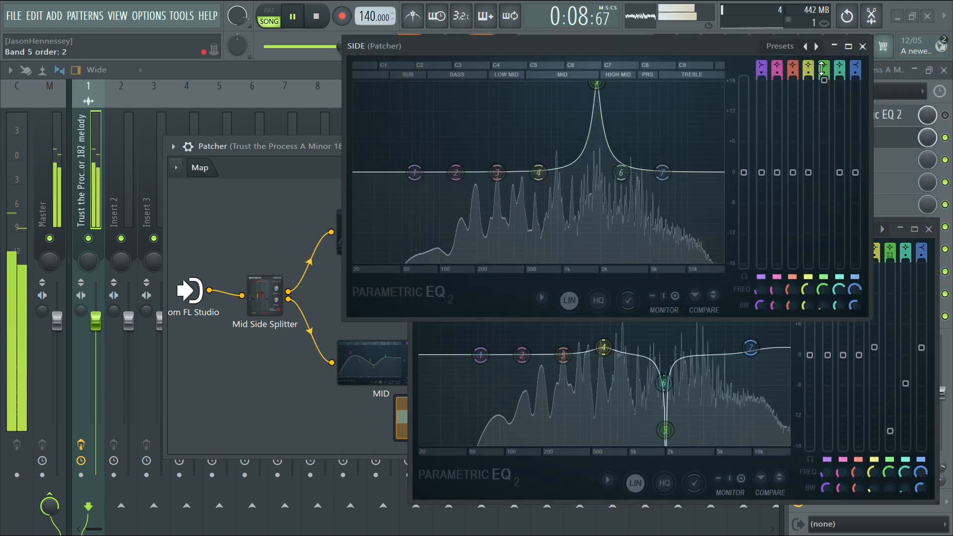
# Cut SIDE band 5 by about 2 dB and shape band 6 into a slight boost near 260 Hz.
pyautogui.moveTo(825, 77); pyautogui.dragTo(823, 145)
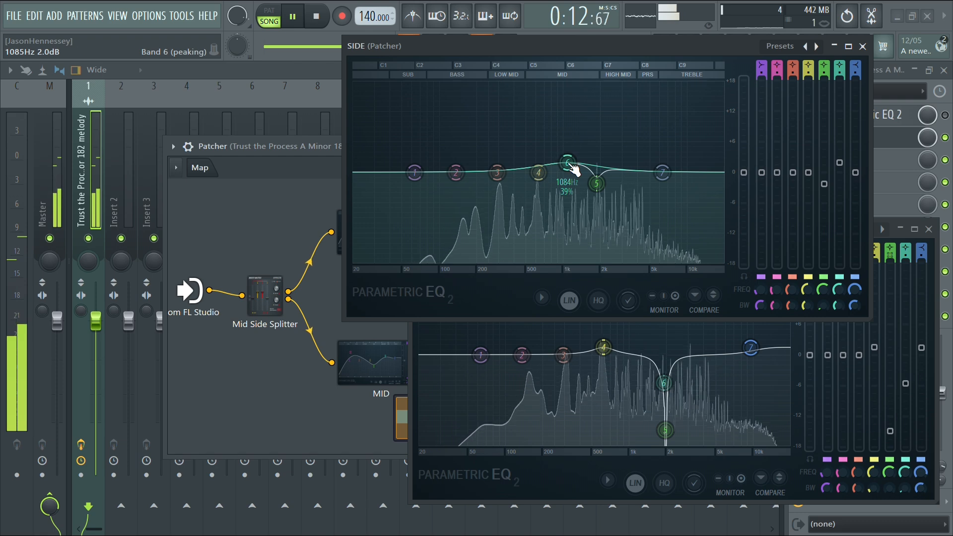
pyautogui.moveTo(523, 166); pyautogui.dragTo(477, 168)
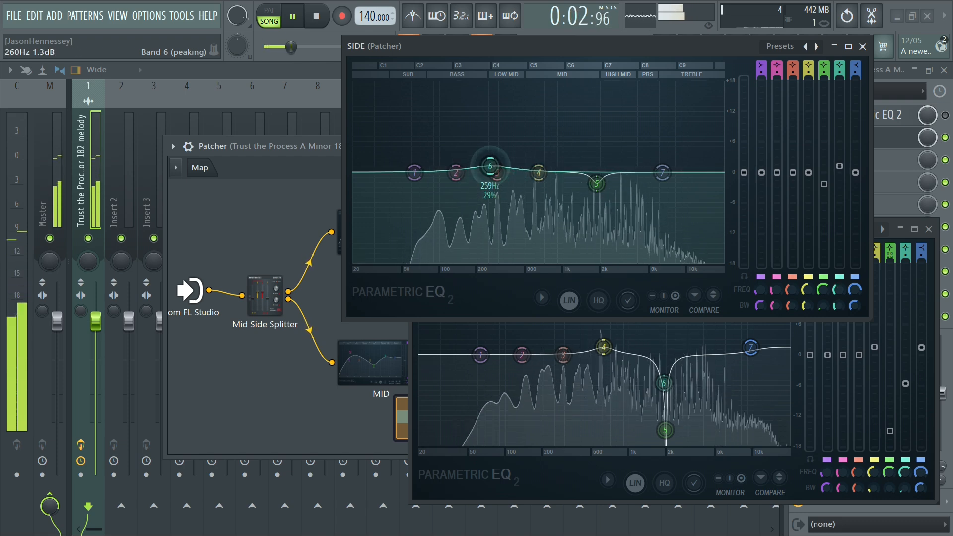
pyautogui.moveTo(491, 159); pyautogui.dragTo(494, 121)
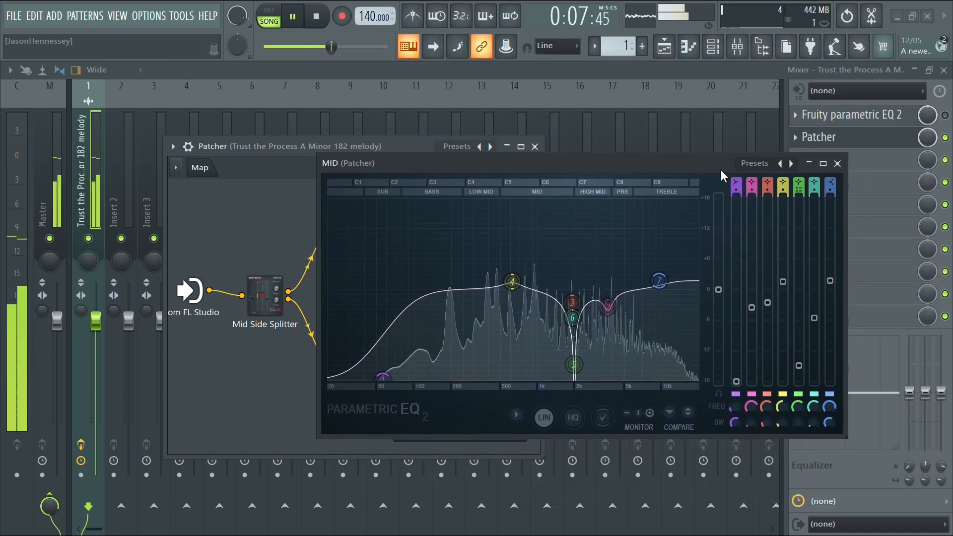
# Close the MID equalizer and compare the melody's playback with Patcher bypassed and enabled.
pyautogui.click(837, 163)
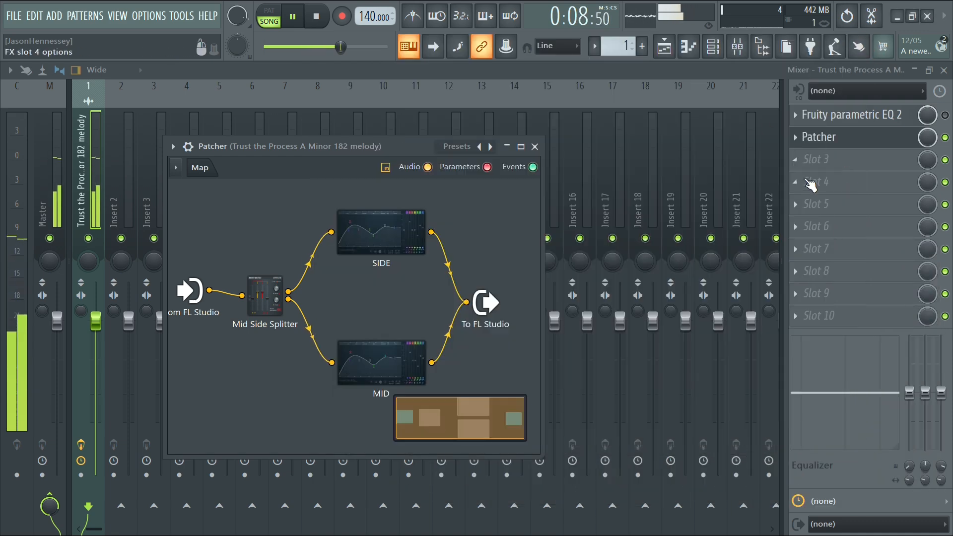
pyautogui.press('space')
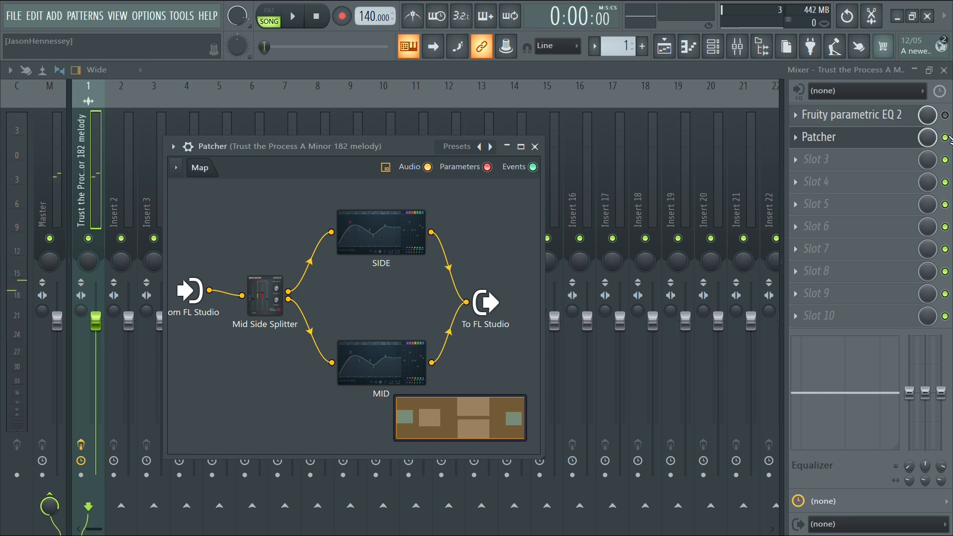
pyautogui.click(946, 137)
pyautogui.press('space')
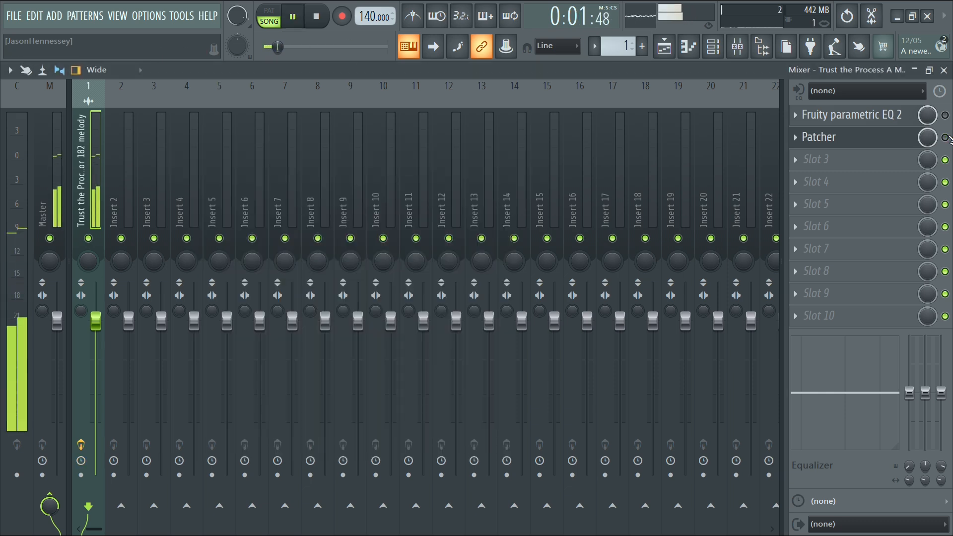
pyautogui.click(945, 137)
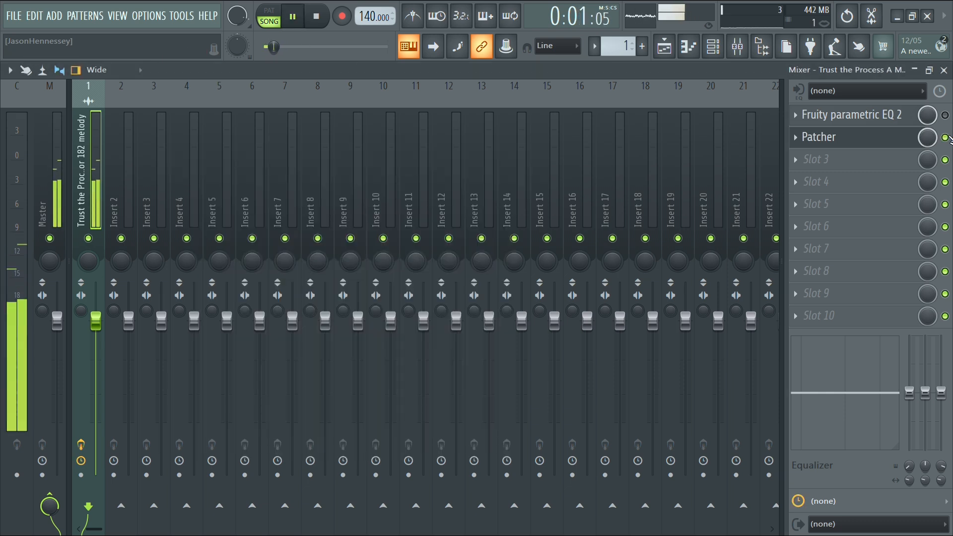
# Load Fruity Limiter into slot 3 of the melody track's effect chain.
pyautogui.click(824, 160)
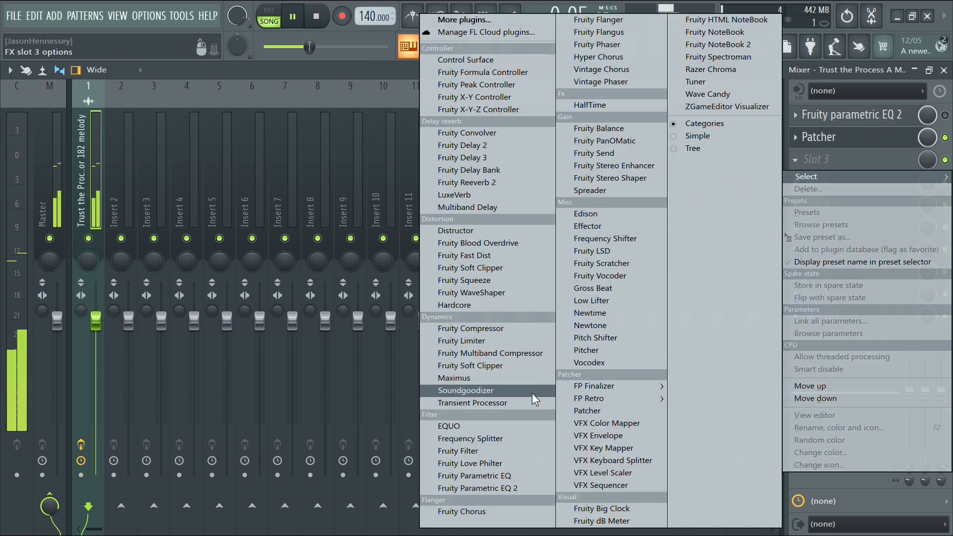
pyautogui.click(485, 341)
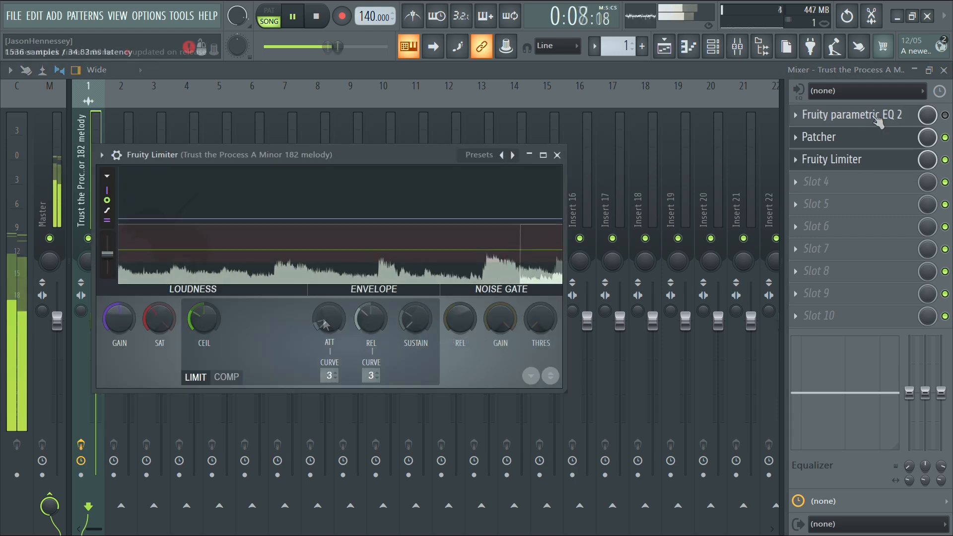
# In Fruity parametric EQ 2, ease band 6 to -0.5 dB and band 5's cut to about -5 dB.
pyautogui.click(899, 115)
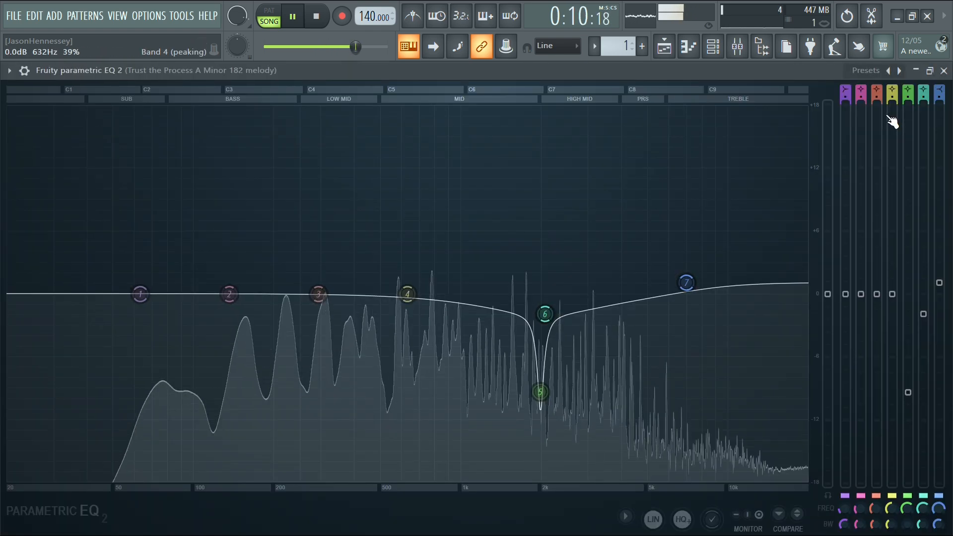
pyautogui.moveTo(922, 314); pyautogui.dragTo(923, 299)
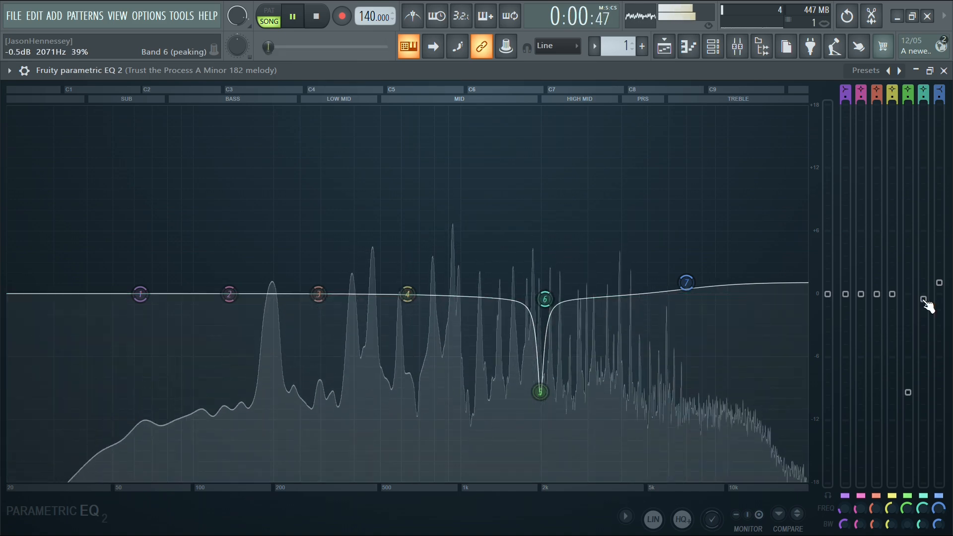
pyautogui.moveTo(908, 392); pyautogui.dragTo(907, 349)
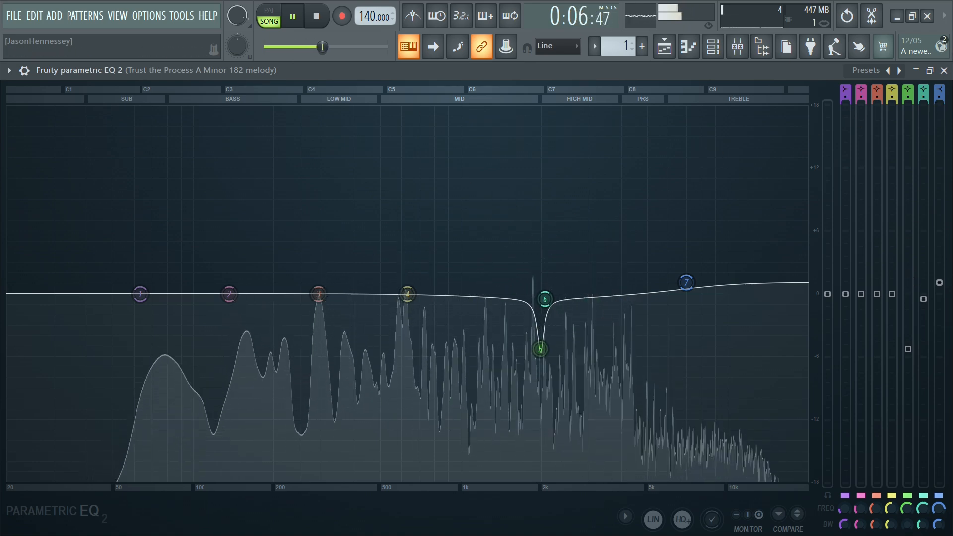
pyautogui.click(944, 71)
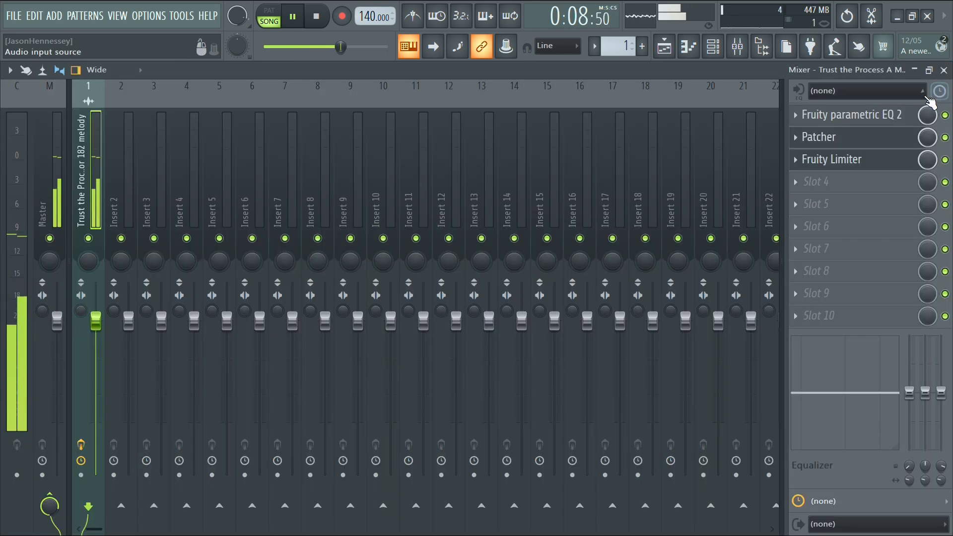
# Review the curves of Fruity parametric EQ 2 and of Patcher's MID and SIDE equalizers during playback.
pyautogui.click(856, 122)
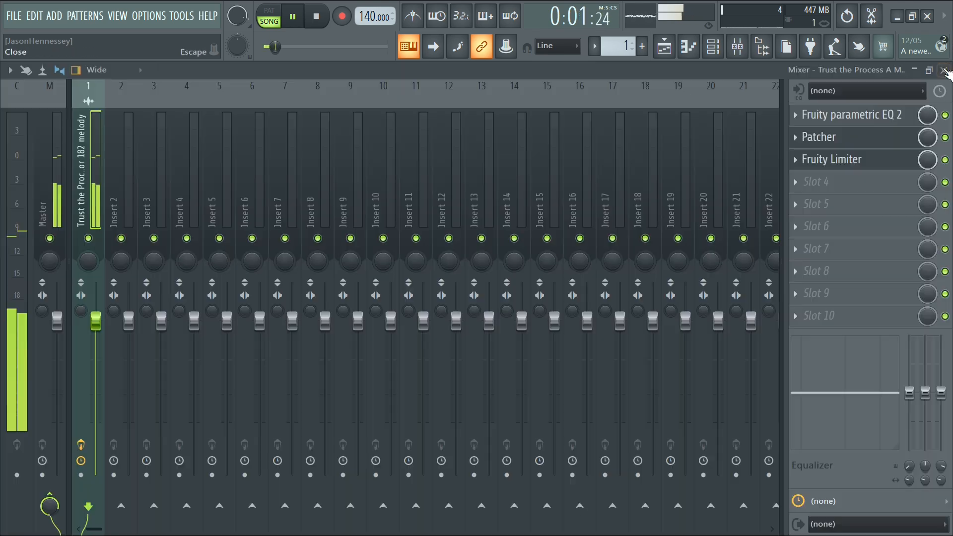
pyautogui.click(943, 70)
pyautogui.click(830, 141)
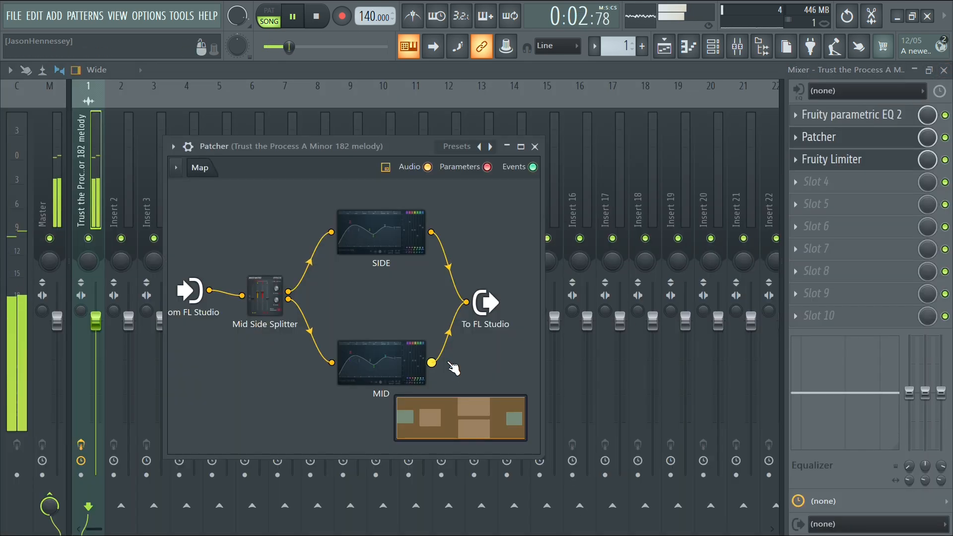
pyautogui.doubleClick(411, 378)
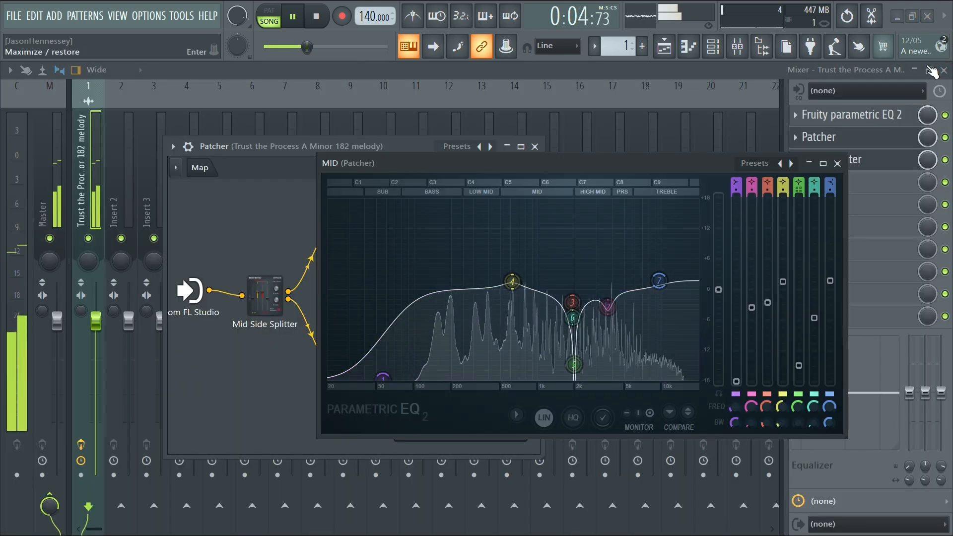
pyautogui.click(837, 163)
pyautogui.doubleClick(401, 243)
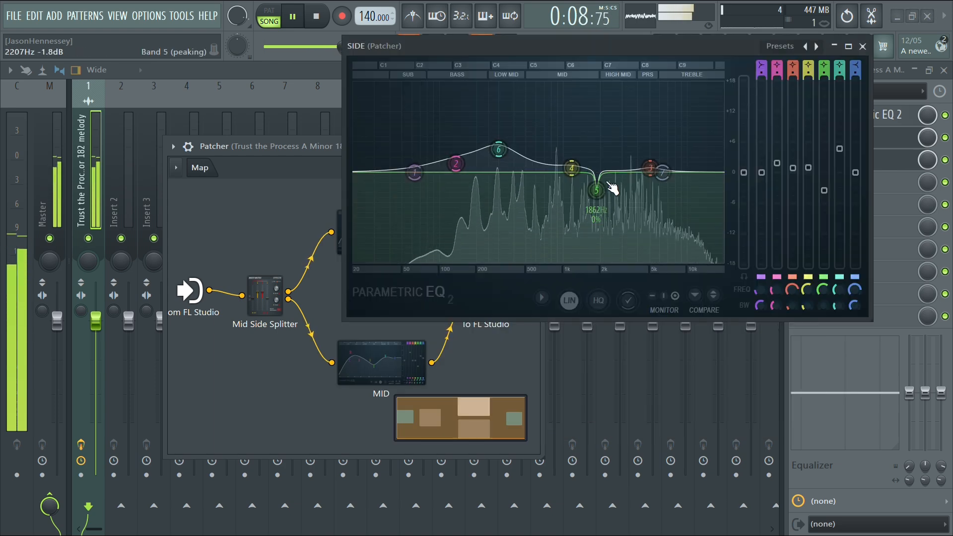
pyautogui.click(863, 46)
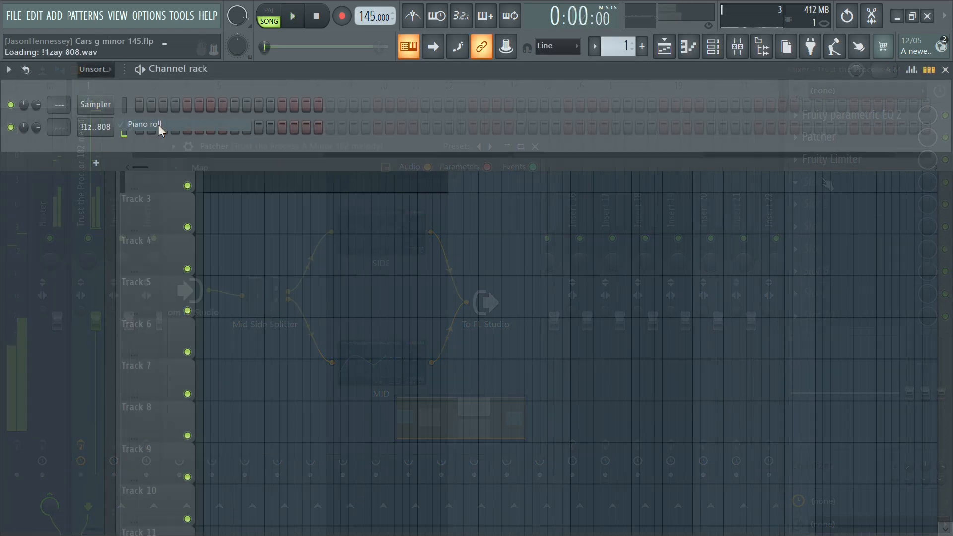
# Open the !1zay 808 channel's piano roll and draw G5 notes at steps 1 and 11 of bar 1.
pyautogui.click(159, 124)
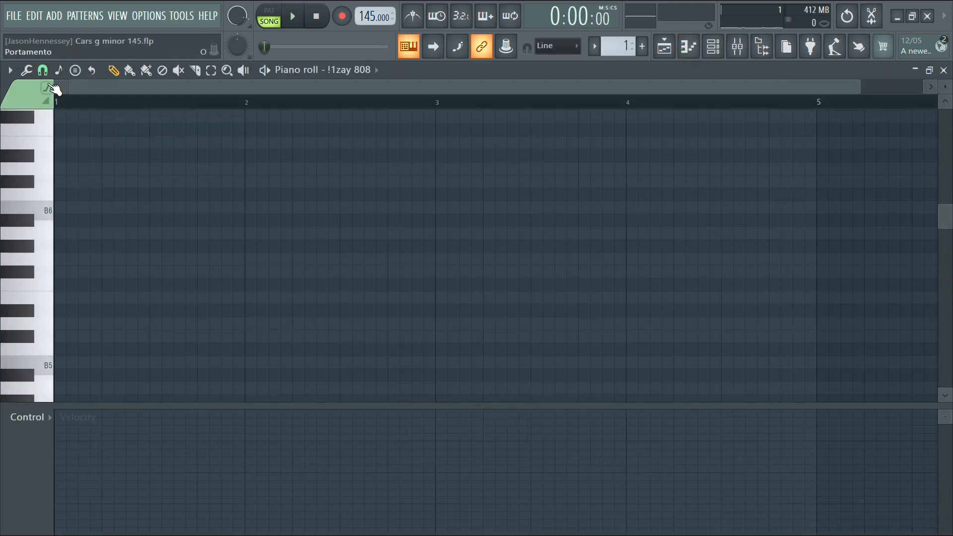
pyautogui.click(10, 72)
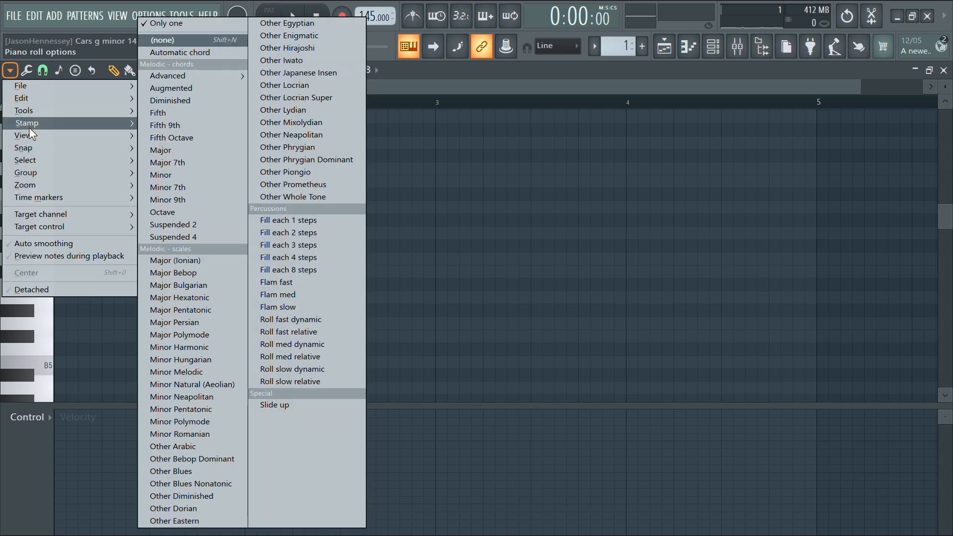
pyautogui.moveTo(31, 134)
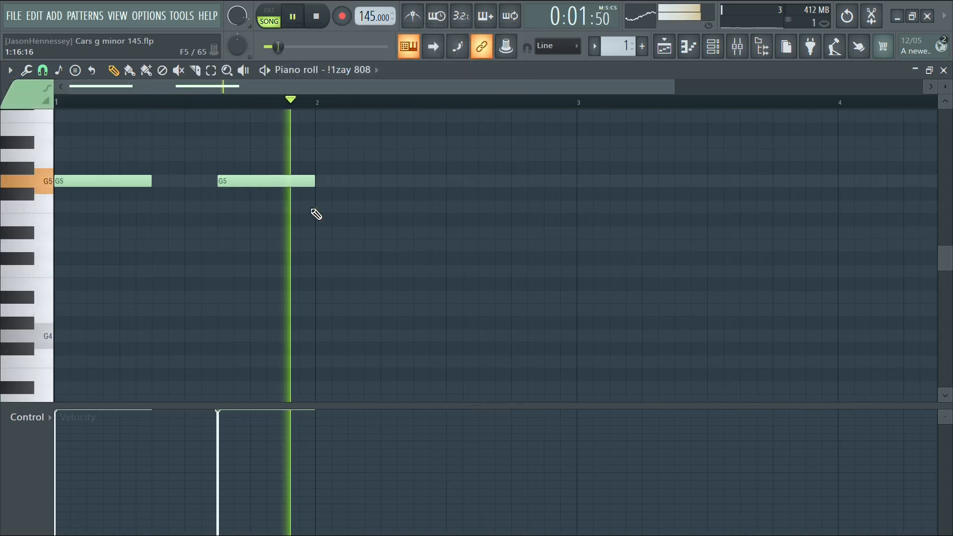
pyautogui.scroll(2, 209, 204)
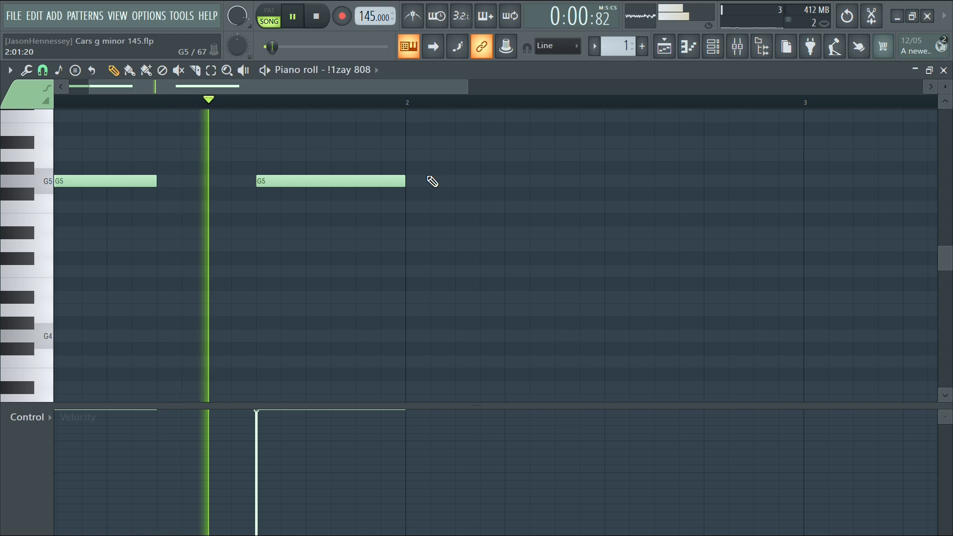
# Shorten the second G5 to two steps and add two-step G5 notes at step 13 and the start of bar 2.
pyautogui.press('space')
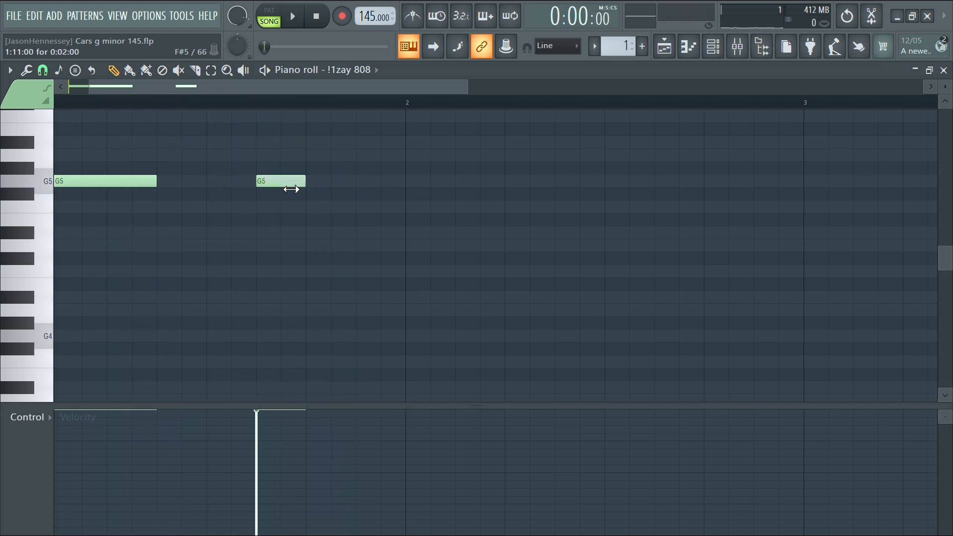
pyautogui.click(318, 181)
pyautogui.press('space')
pyautogui.click(424, 181)
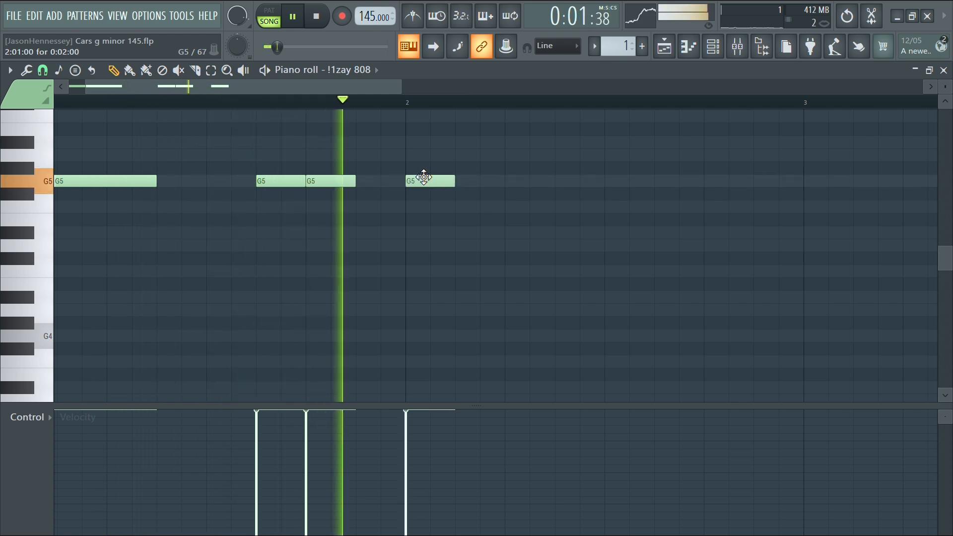
pyautogui.press('space')
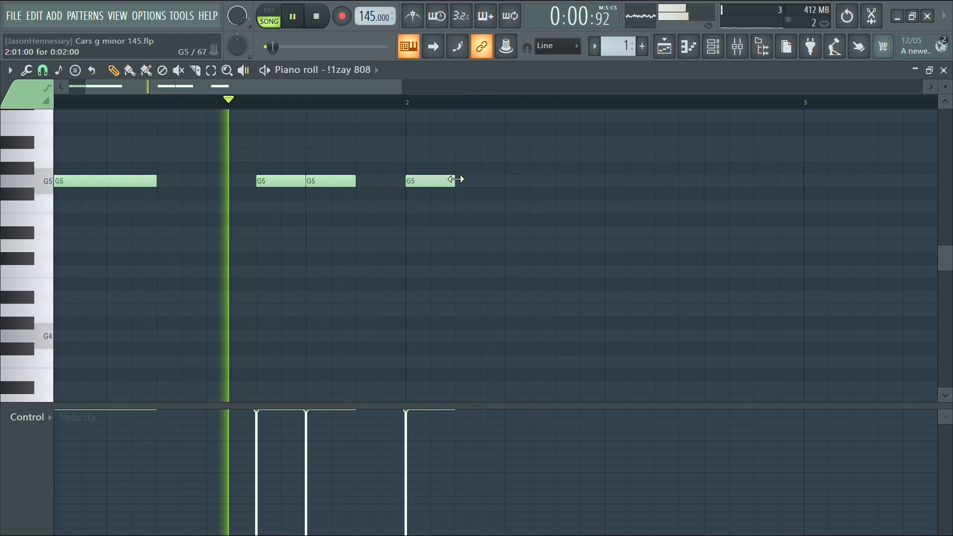
# Lengthen bar 2's first G5 to six steps and fill the rest of the bar with two more G5 notes.
pyautogui.moveTo(455, 181); pyautogui.dragTo(557, 185)
pyautogui.keyDown('ctrl'); pyautogui.scroll(-2, 382, 241); pyautogui.keyUp('ctrl')
pyautogui.keyDown('ctrl'); pyautogui.scroll(-1, 362, 207); pyautogui.keyUp('ctrl')
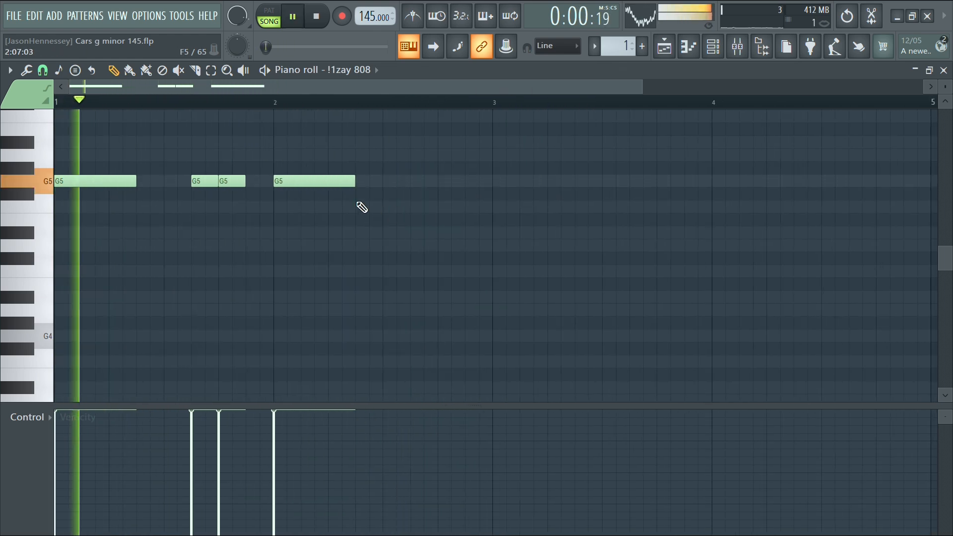
pyautogui.keyDown('ctrl'); pyautogui.scroll(3, 415, 190); pyautogui.keyUp('ctrl')
pyautogui.keyDown('ctrl'); pyautogui.scroll(-3, 387, 199); pyautogui.keyUp('ctrl')
pyautogui.click(330, 180)
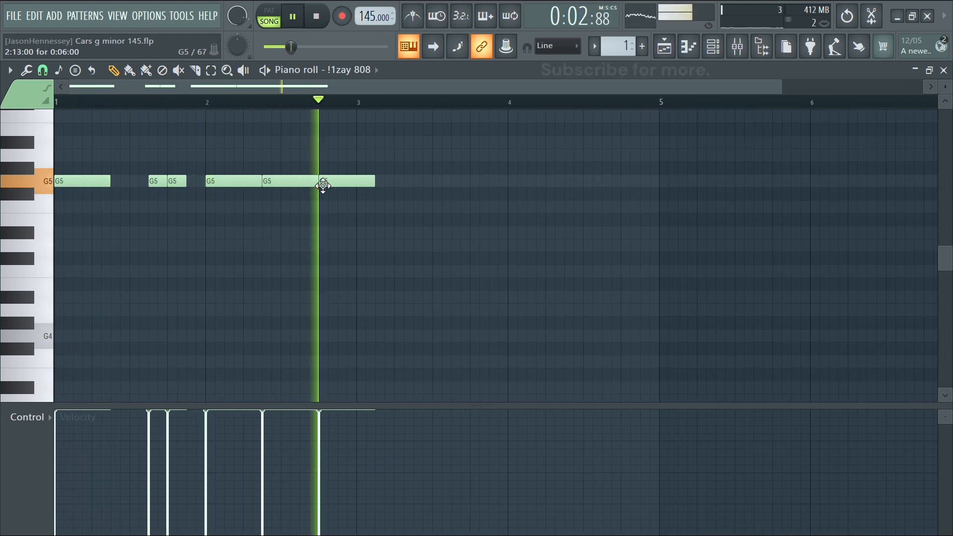
pyautogui.moveTo(383, 181); pyautogui.dragTo(351, 194)
pyautogui.press('space')
pyautogui.press('space')
# Duplicate the two-bar G5 pattern into bars 3 and 4 and audition it.
pyautogui.keyDown('ctrl'); pyautogui.moveTo(379, 138); pyautogui.dragTo(383, 187); pyautogui.keyUp('ctrl')
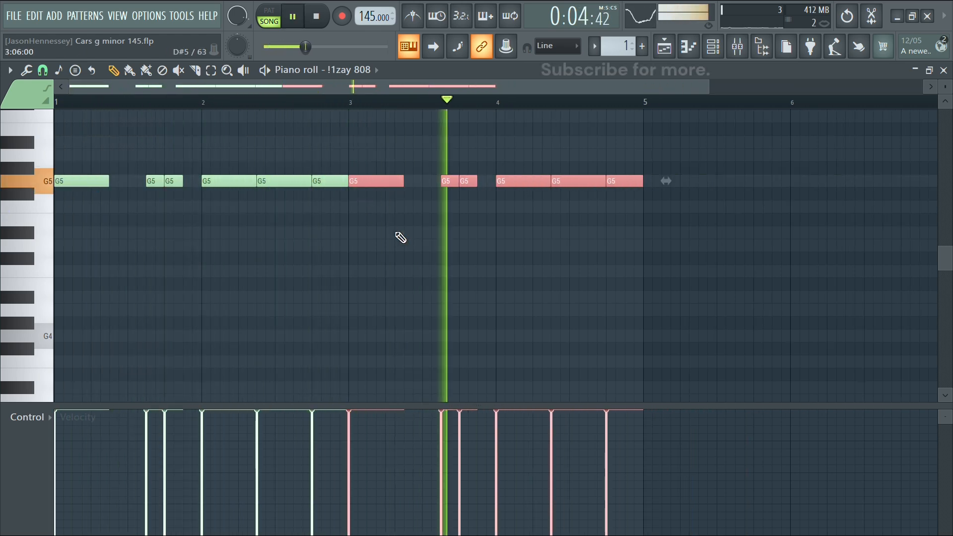
pyautogui.keyDown('ctrl'); pyautogui.click(555, 234); pyautogui.keyUp('ctrl')
pyautogui.press('space')
pyautogui.press('space')
# Select the pairs of short notes in bars 1 and 3 and transpose them down to C5, auditioning the pitches.
pyautogui.keyDown('ctrl'); pyautogui.moveTo(469, 169); pyautogui.dragTo(445, 193); pyautogui.keyUp('ctrl')
pyautogui.press('space')
pyautogui.keyDown('ctrl'); pyautogui.moveTo(175, 172); pyautogui.dragTo(157, 199); pyautogui.keyUp('ctrl')
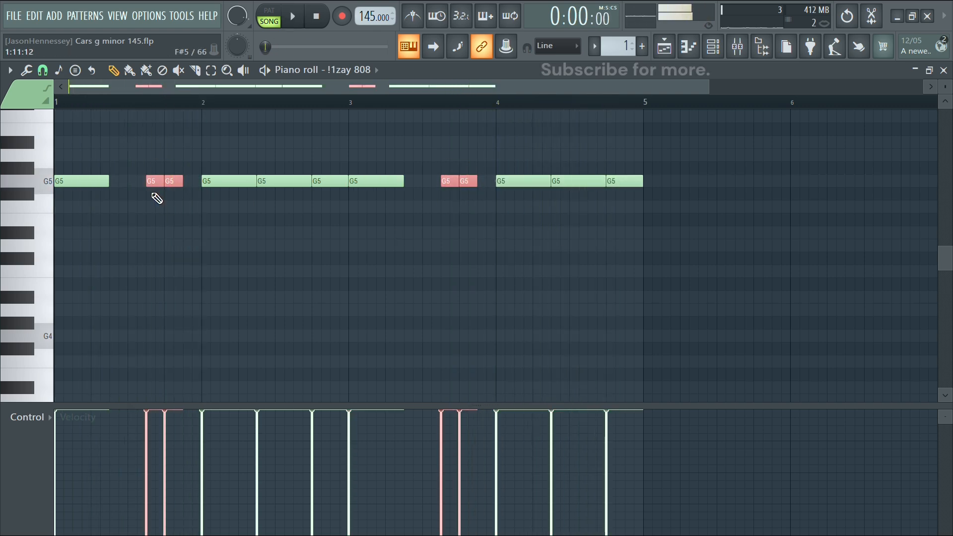
pyautogui.press('Down')
pyautogui.press('space')
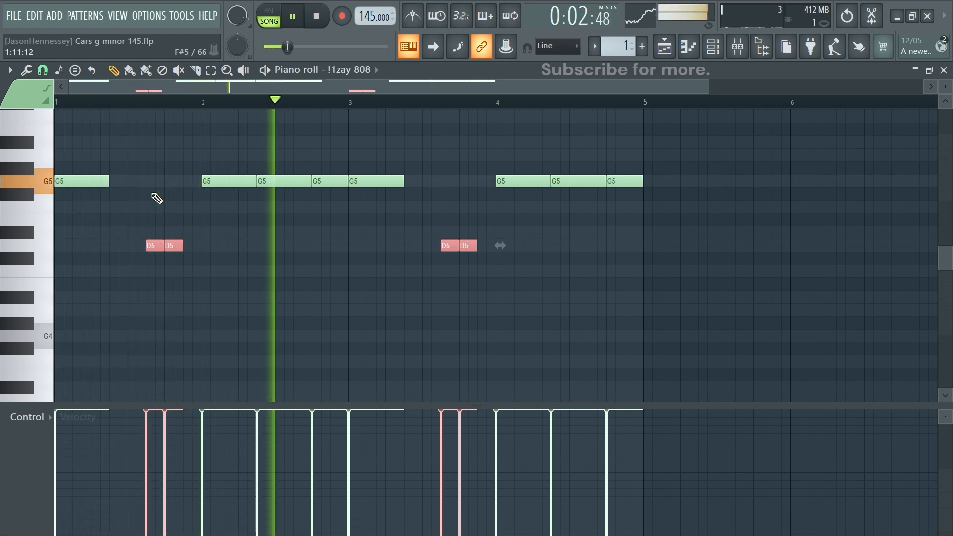
pyautogui.press('space')
pyautogui.press('Down')
pyautogui.press('Down')
pyautogui.press('space')
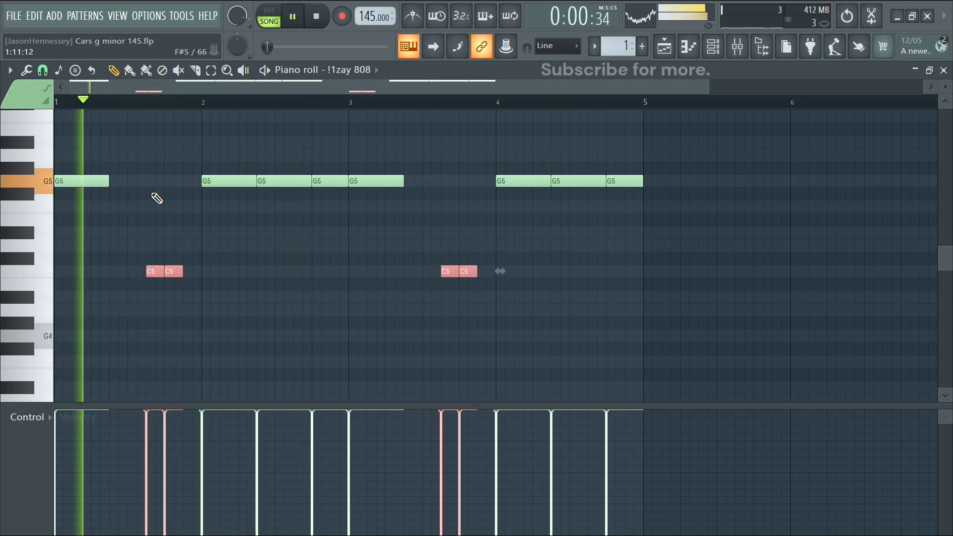
pyautogui.press('space')
pyautogui.click(186, 264)
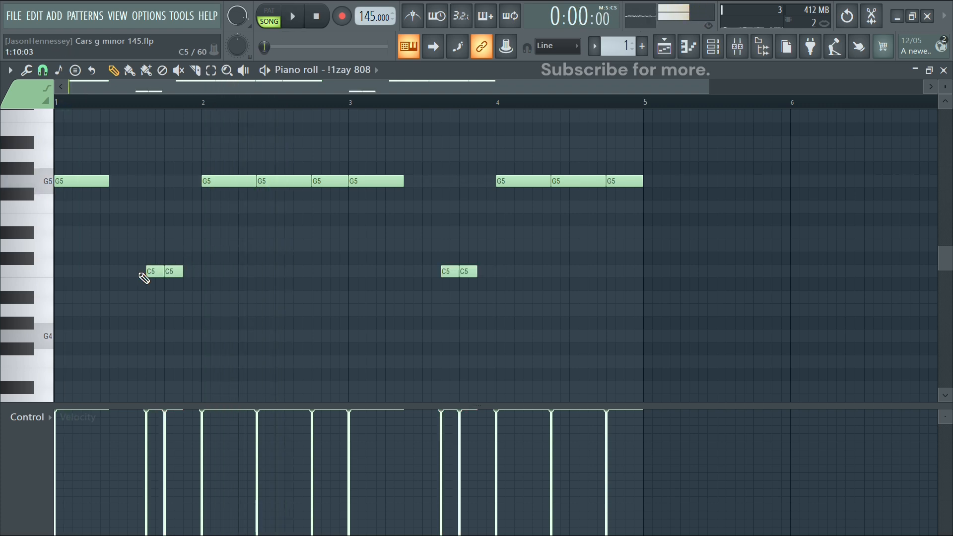
# Raise the first note of each short pair to D#5 and repeat the four-bar 808 pattern through bar 8.
pyautogui.press('space')
pyautogui.moveTo(440, 271); pyautogui.dragTo(442, 232)
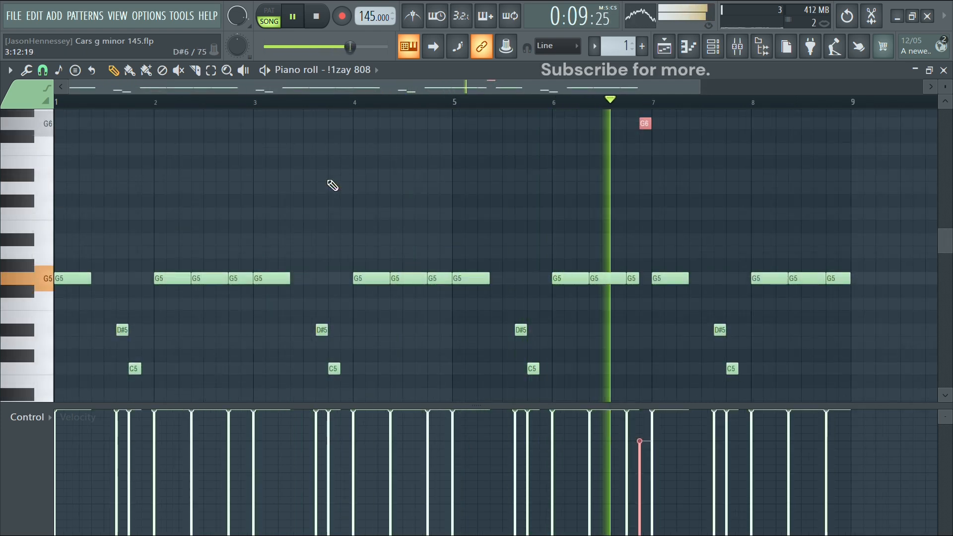
pyautogui.press('space')
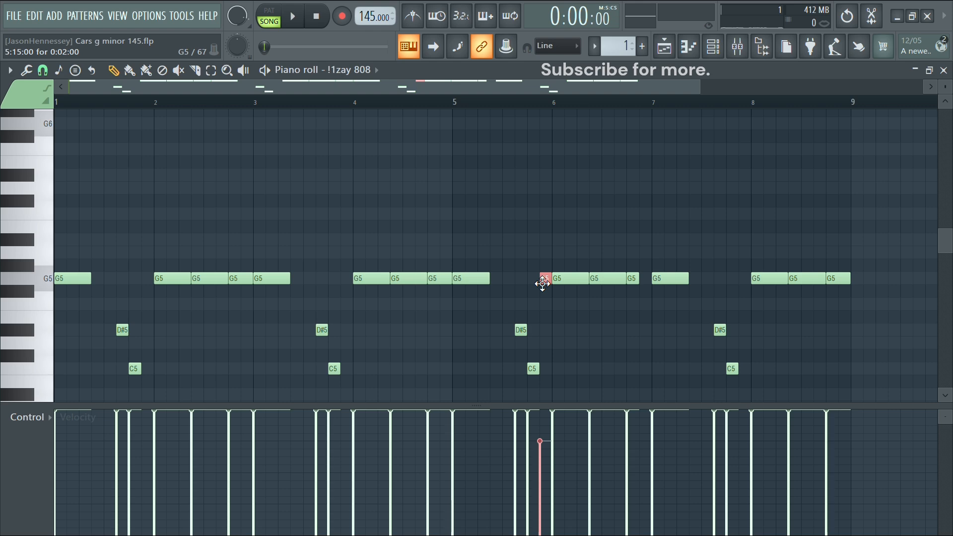
# Raise the short note at the end of bar 5 to G6 and audition the pattern from bar 5.
pyautogui.press('space')
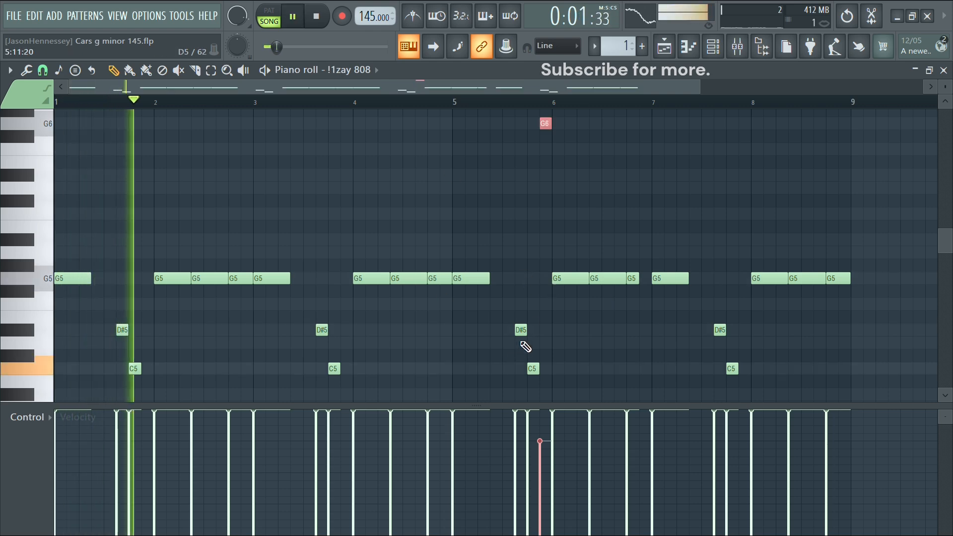
pyautogui.press('space')
pyautogui.click(454, 102)
pyautogui.press('space')
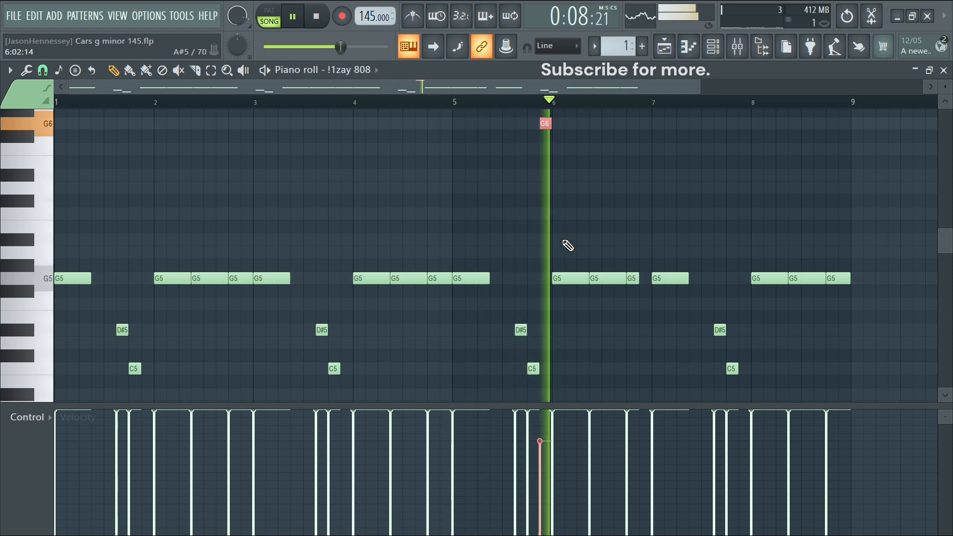
pyautogui.scroll(4, 557, 211)
pyautogui.scroll(-4, 557, 189)
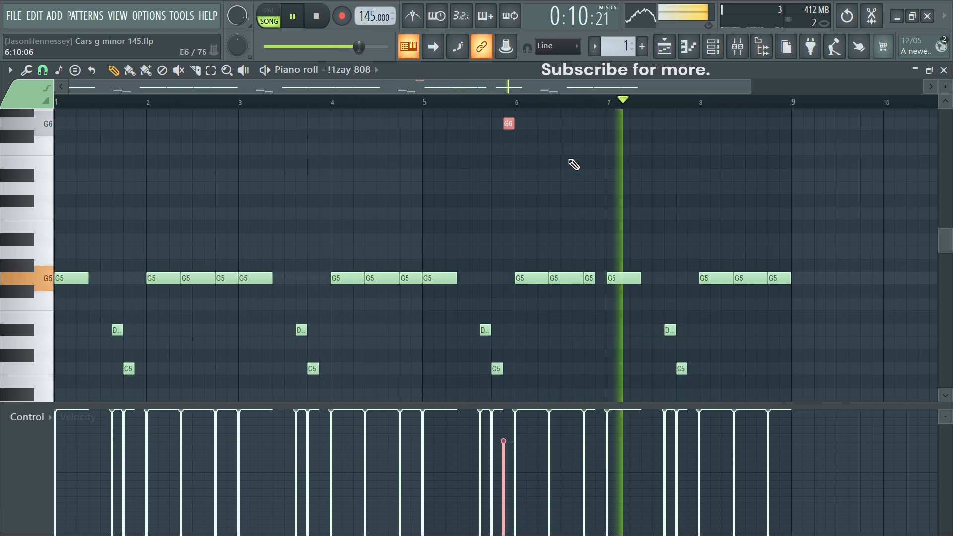
pyautogui.scroll(-1, 569, 184)
pyautogui.press('space')
# Add a matching short G6 note at the end of bar 7 and audition the second half.
pyautogui.scroll(2, 541, 166)
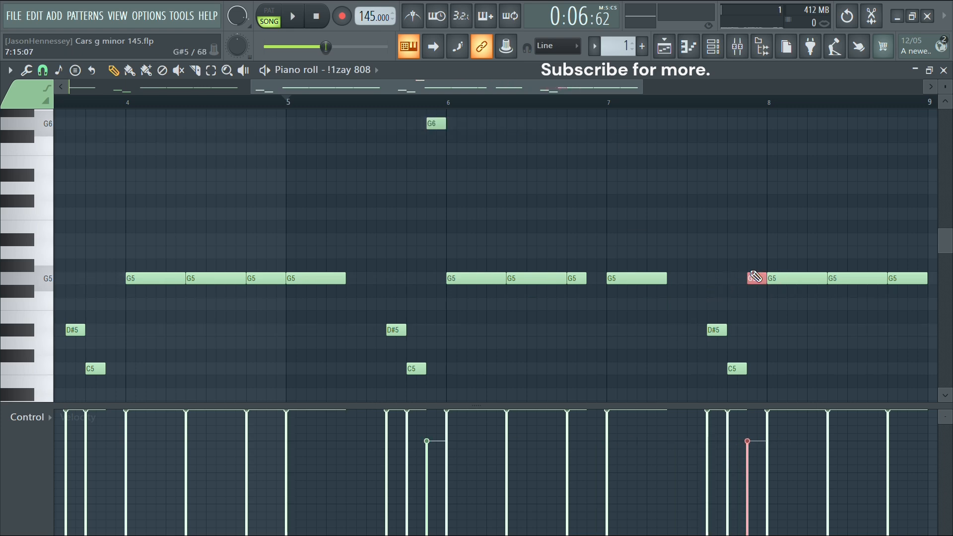
pyautogui.press('space')
pyautogui.scroll(-3, 636, 201)
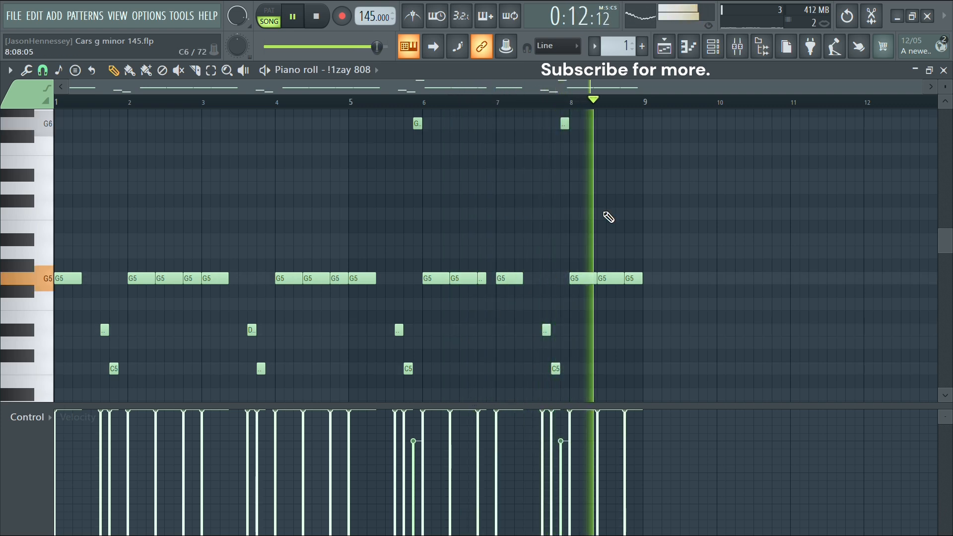
pyautogui.press('space')
# Show the Channel rack and listen to the 808 pattern again.
pyautogui.click(710, 49)
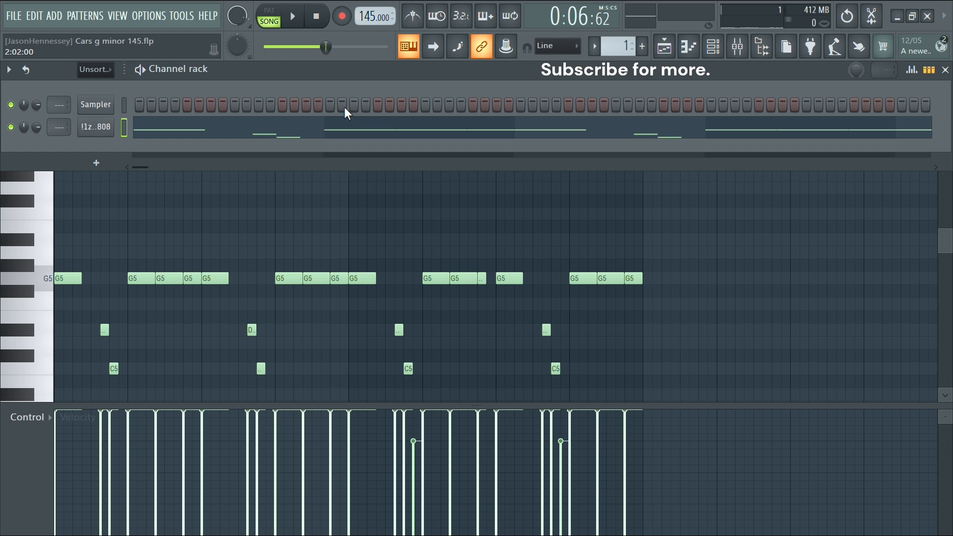
pyautogui.press('space')
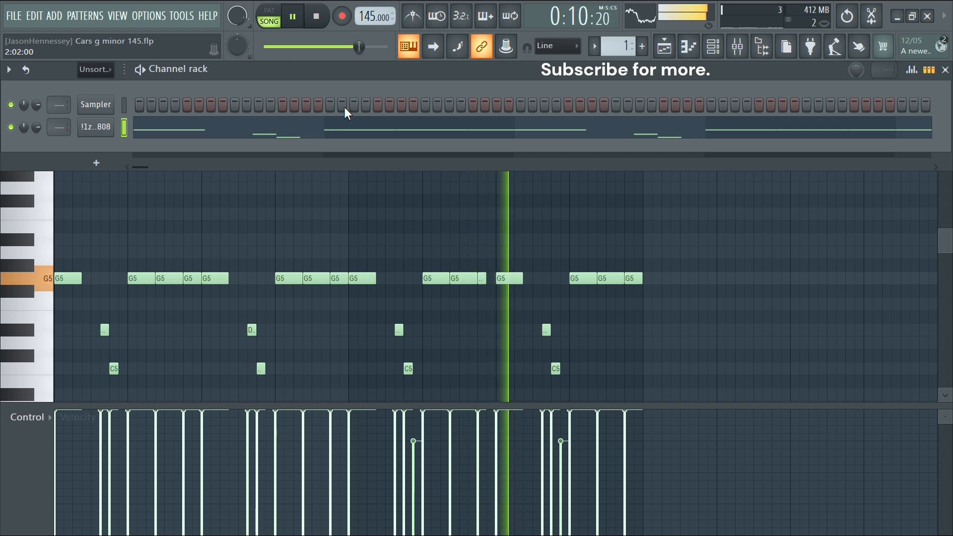
pyautogui.press('space')
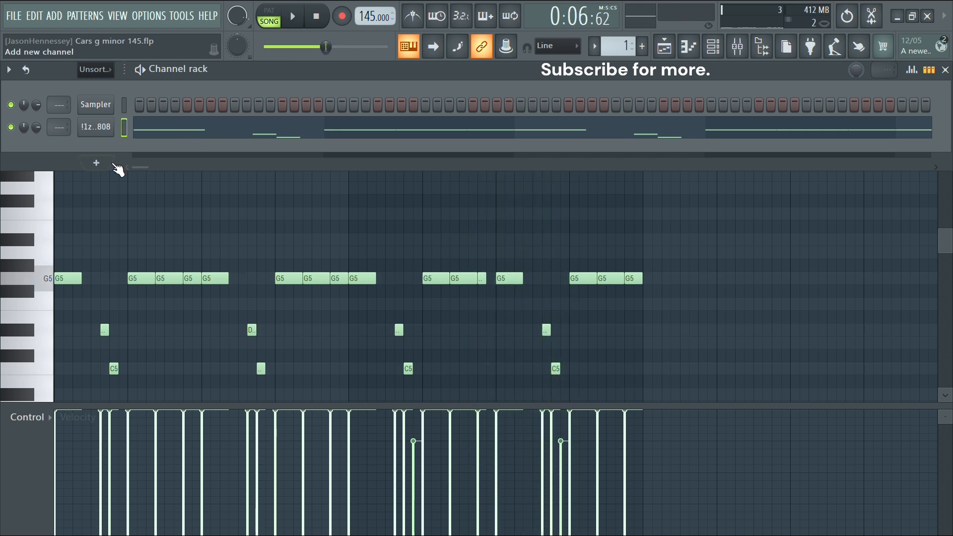
# Add the long deep hit rumble 808 FS sample as a new channel and enable its volume envelope, with the !1zay 808 muted.
pyautogui.press('space')
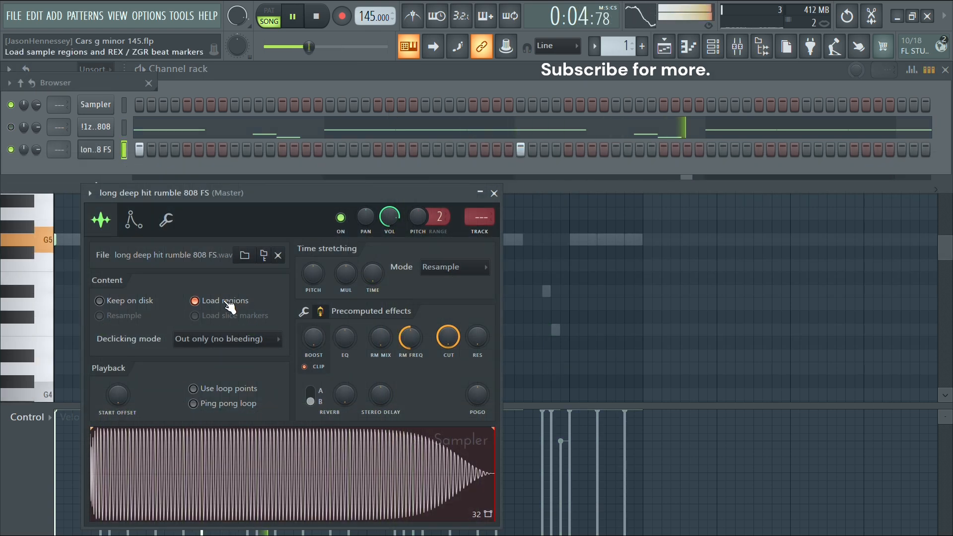
pyautogui.click(166, 220)
pyautogui.click(133, 220)
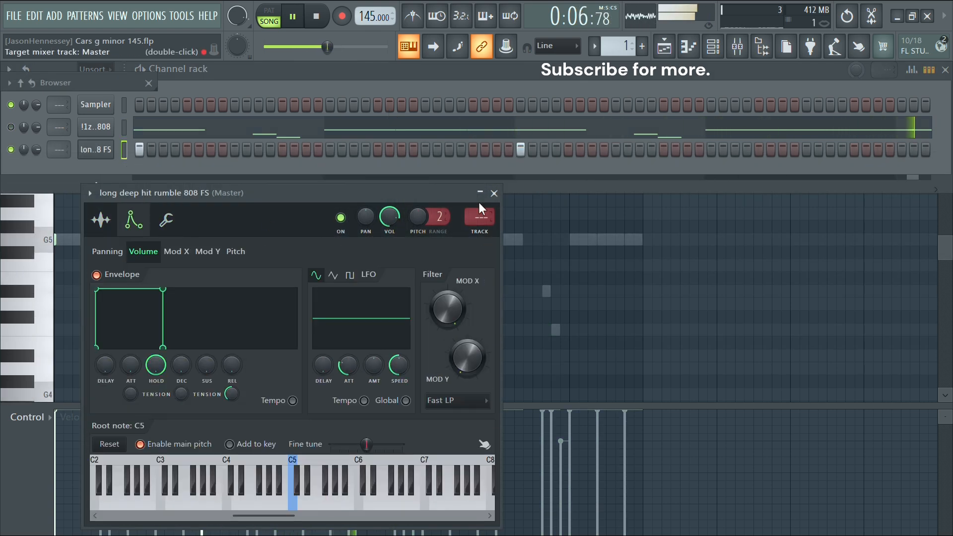
pyautogui.click(494, 195)
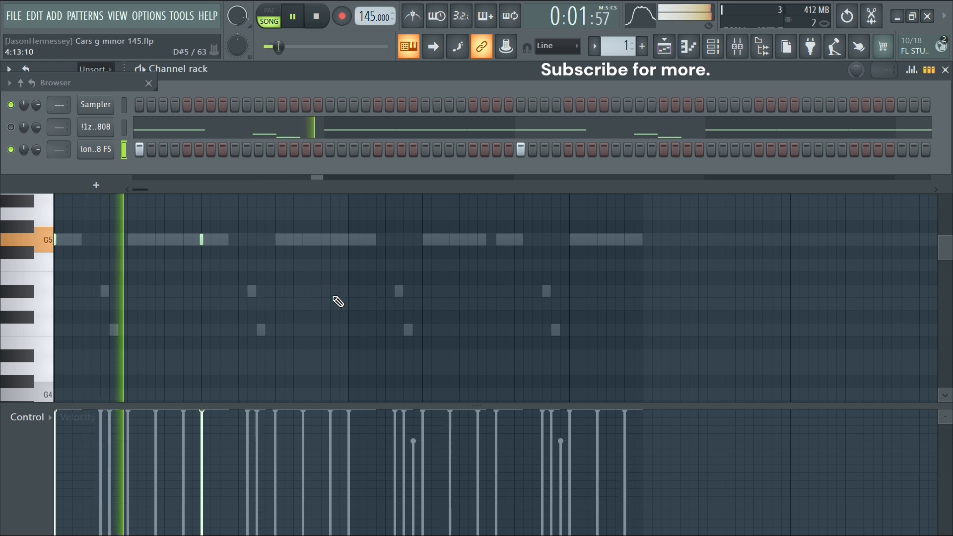
# Place G5 notes for the long deep hit rumble 808 at the start of bars 1, 3, 5 and 7, auditioning the result.
pyautogui.press('F6')
pyautogui.moveTo(265, 195); pyautogui.dragTo(10, 295)
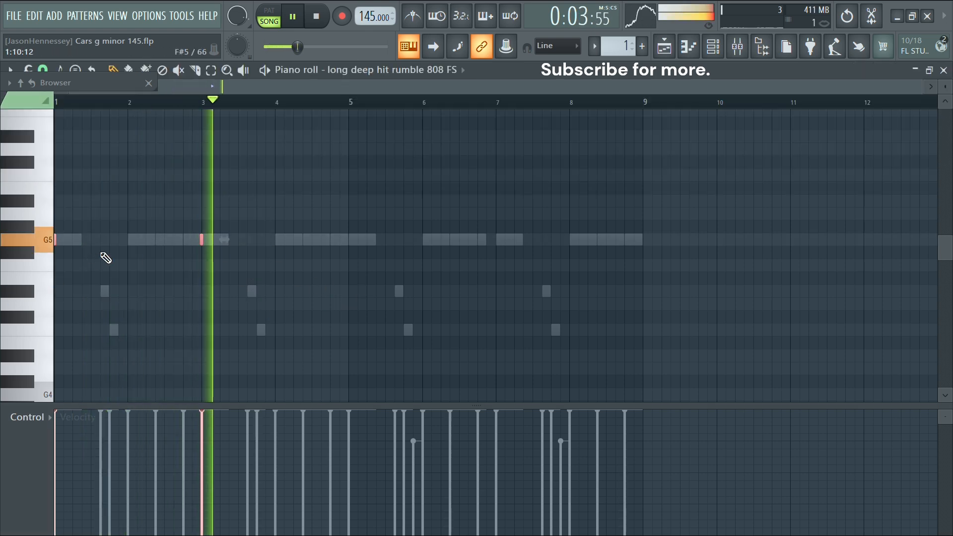
pyautogui.moveTo(207, 241); pyautogui.dragTo(495, 246)
pyautogui.rightClick(322, 362)
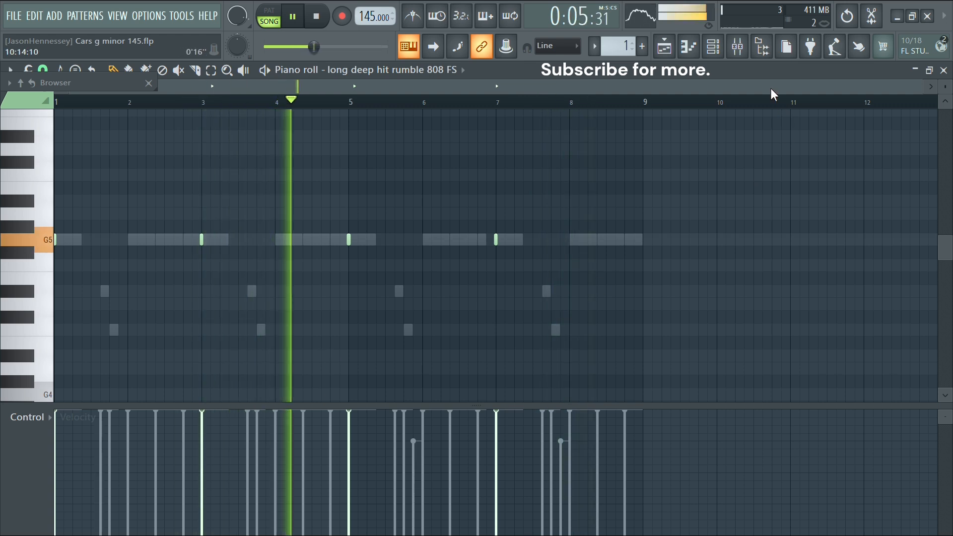
pyautogui.press('space')
# Lengthen the rumble 808 notes up to the short pairs and delete the !1zay 808's G5 notes starting bars 1, 3, 5 and 7.
pyautogui.click(724, 53)
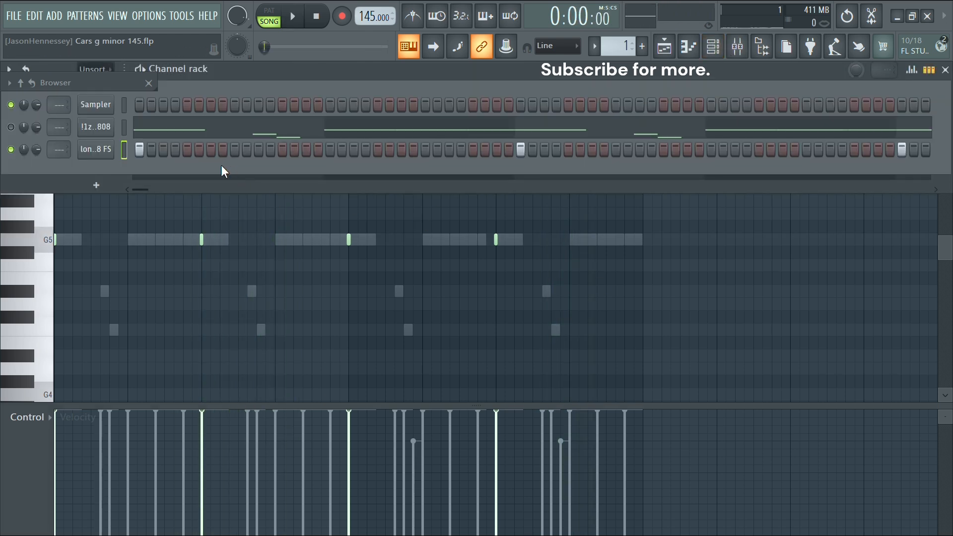
pyautogui.click(121, 80)
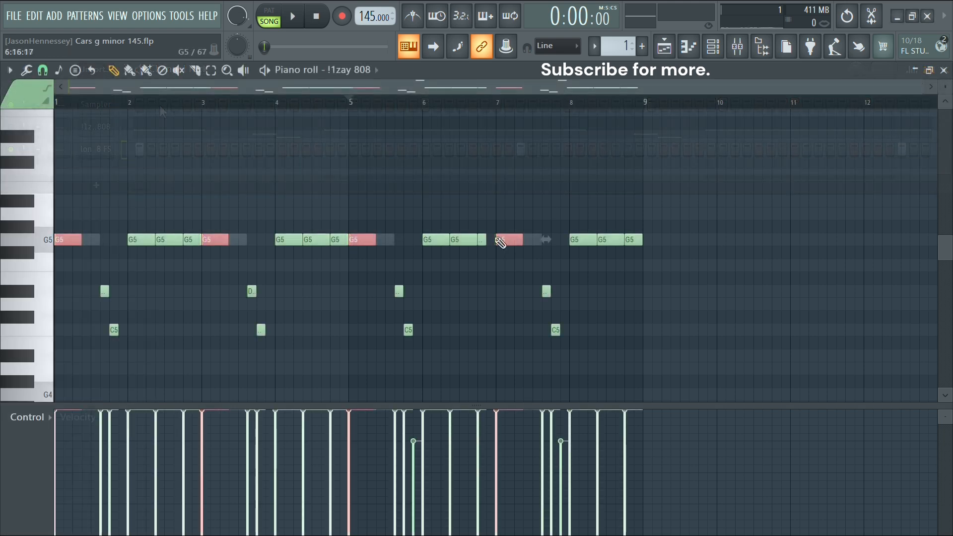
pyautogui.press('Delete')
pyautogui.press('space')
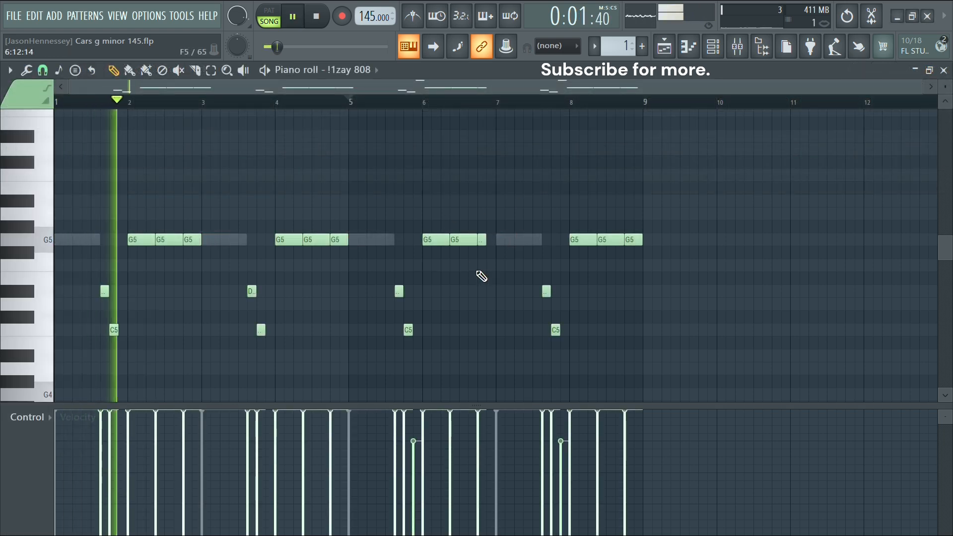
pyautogui.press('space')
# Unmute the !1zay 808, audition it with the rumble 808, and route both 808 channels to their own mixer tracks.
pyautogui.click(713, 47)
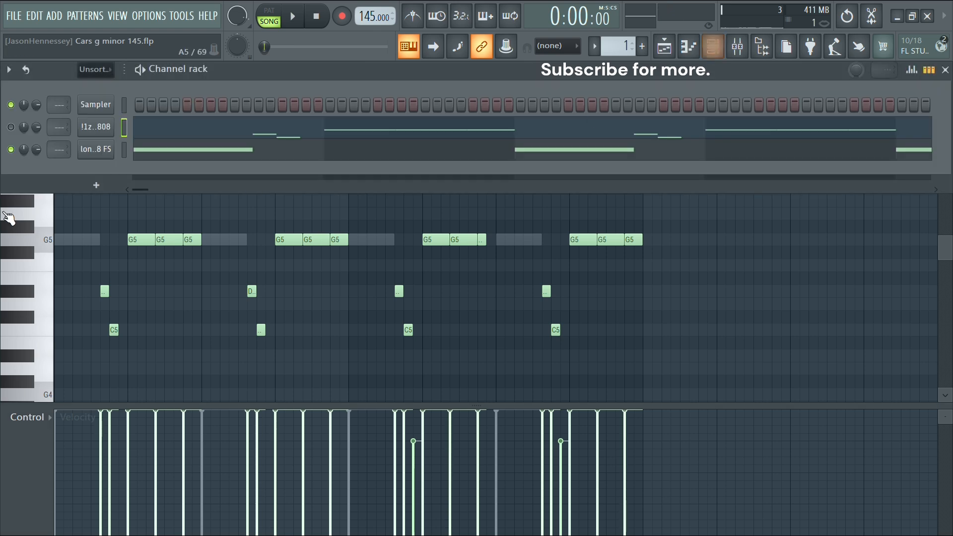
pyautogui.press('space')
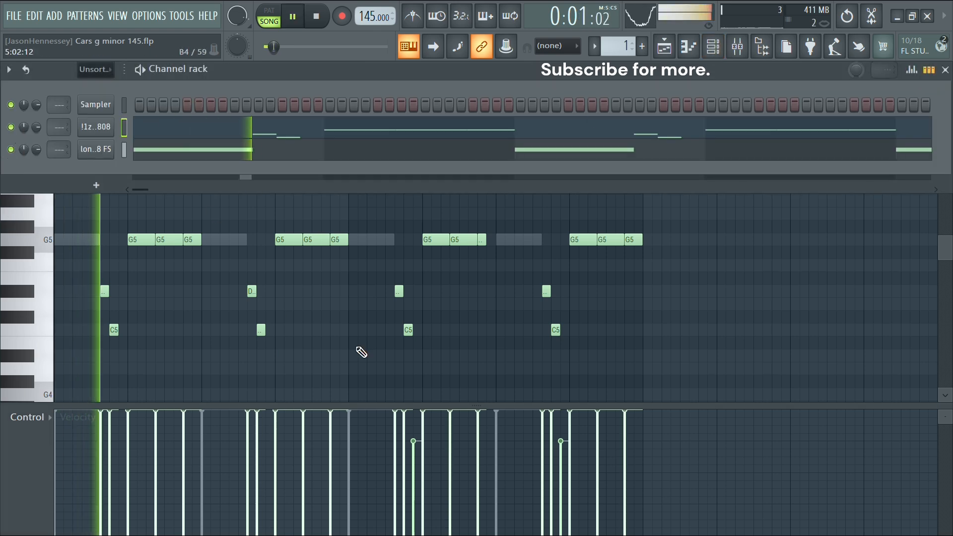
pyautogui.click(344, 364)
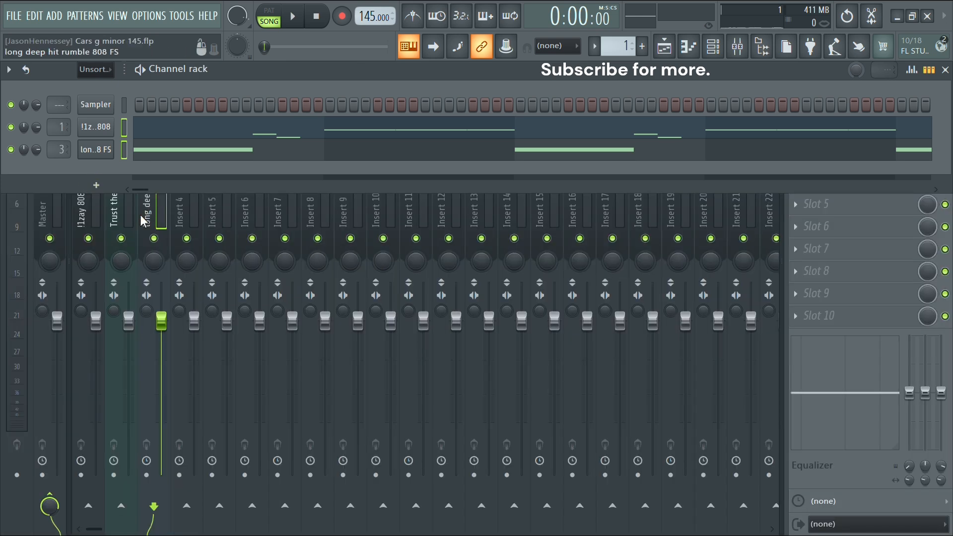
# Move the melody to mixer track 1 and the !1zay 808 to track 2, and slightly lower the rumble 808's fader while auditioning.
pyautogui.click(154, 239)
pyautogui.click(154, 238)
pyautogui.press('space')
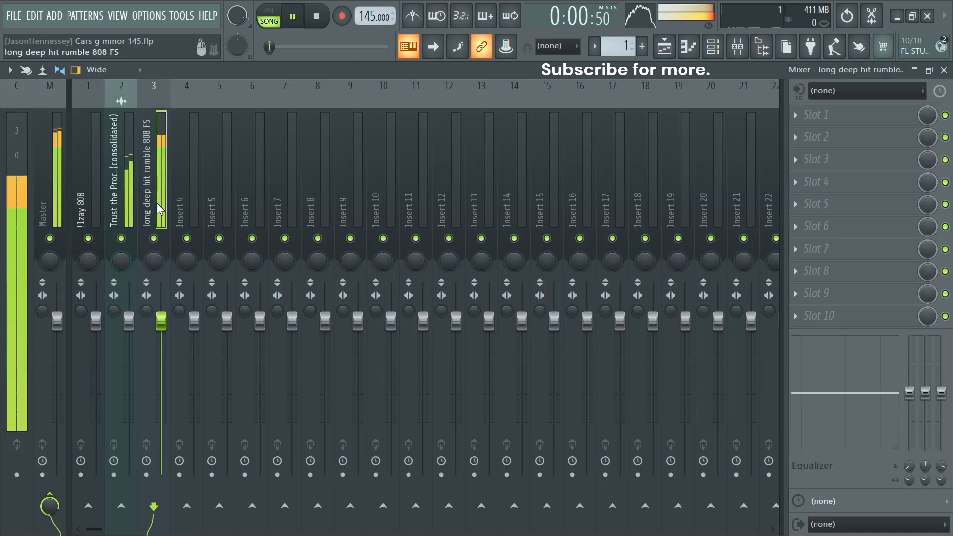
pyautogui.click(83, 204)
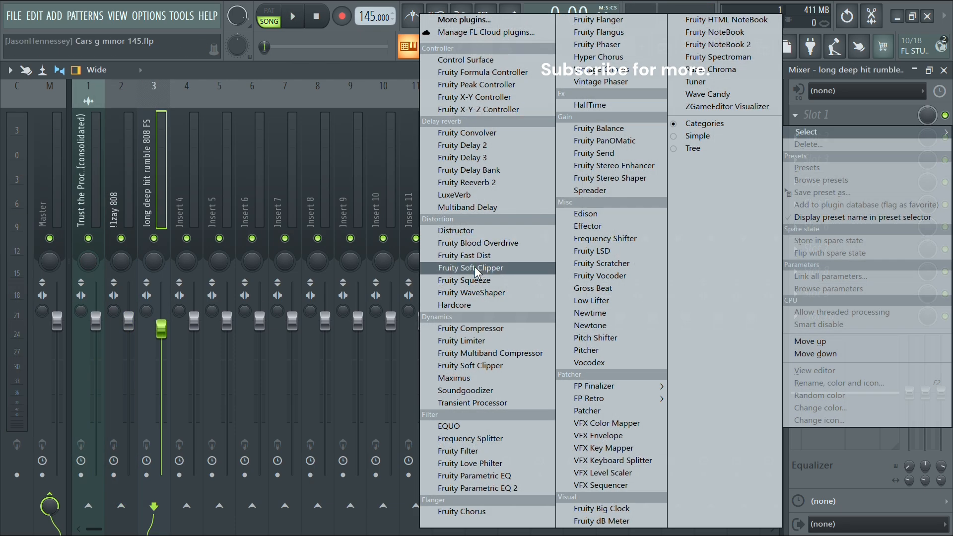
# Load Fruity Fast Dist on the rumble 808 track, switch it to distortion type B and reduce its mix level.
pyautogui.click(479, 255)
pyautogui.press('space')
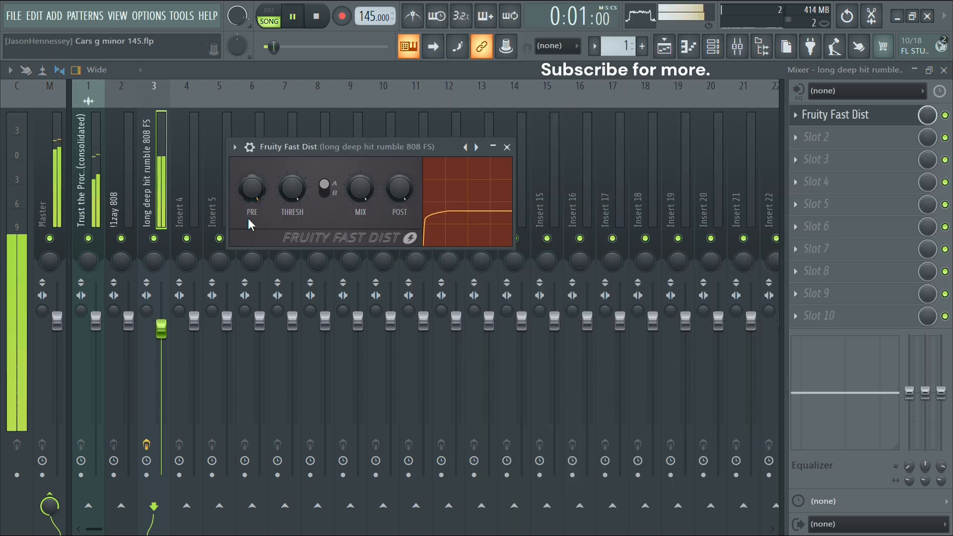
pyautogui.click(325, 190)
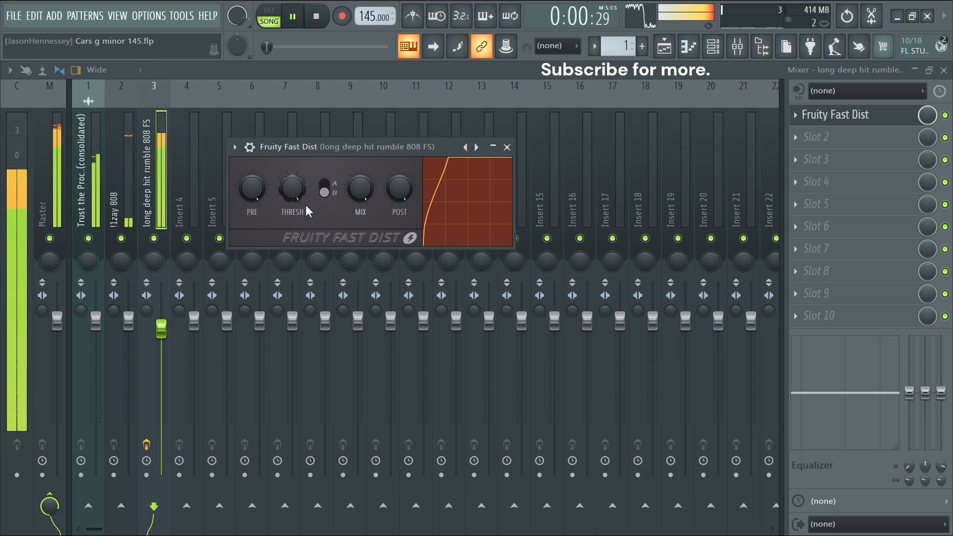
pyautogui.moveTo(926, 115); pyautogui.dragTo(927, 130)
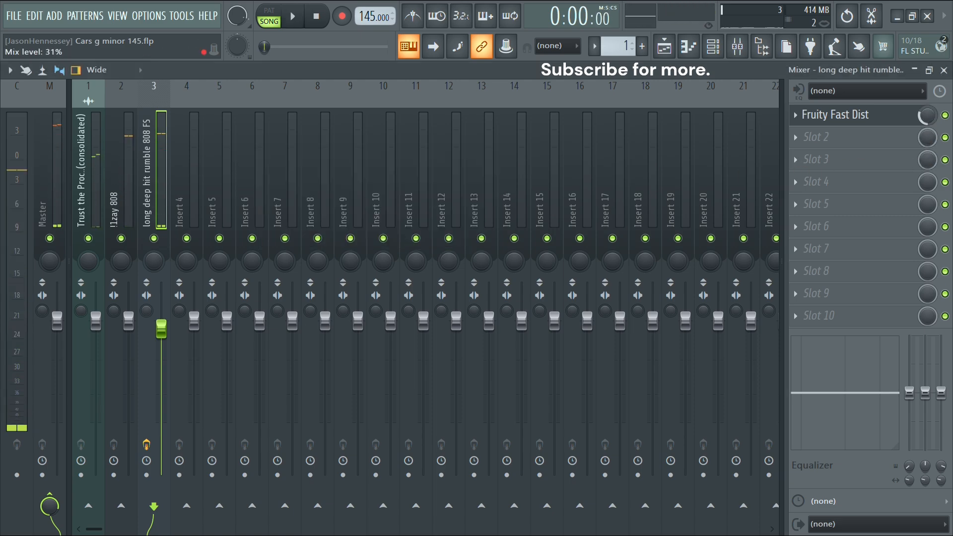
# Load Maximus in the rumble 808 track's second slot, set its high band to Comp Off and audition the result.
pyautogui.click(817, 137)
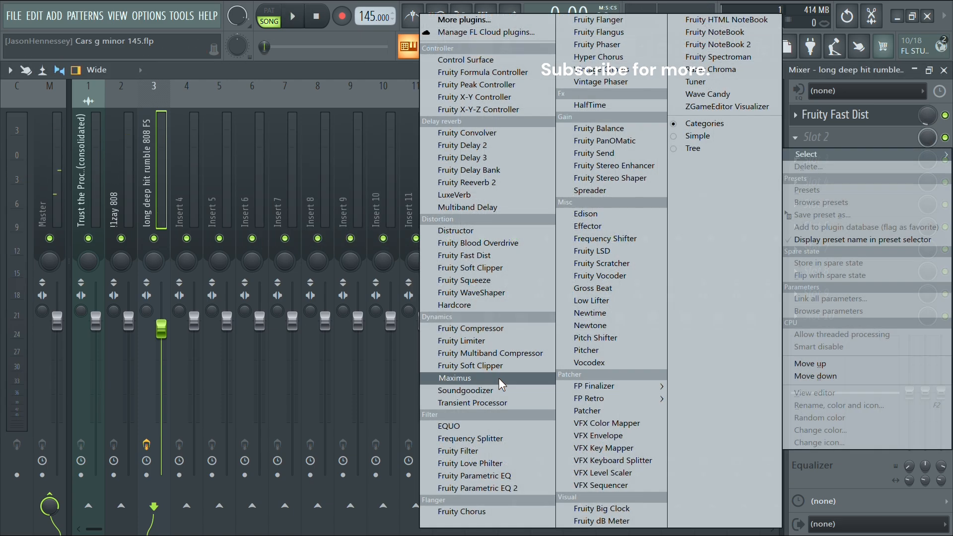
pyautogui.click(455, 378)
pyautogui.moveTo(328, 141); pyautogui.dragTo(434, 69)
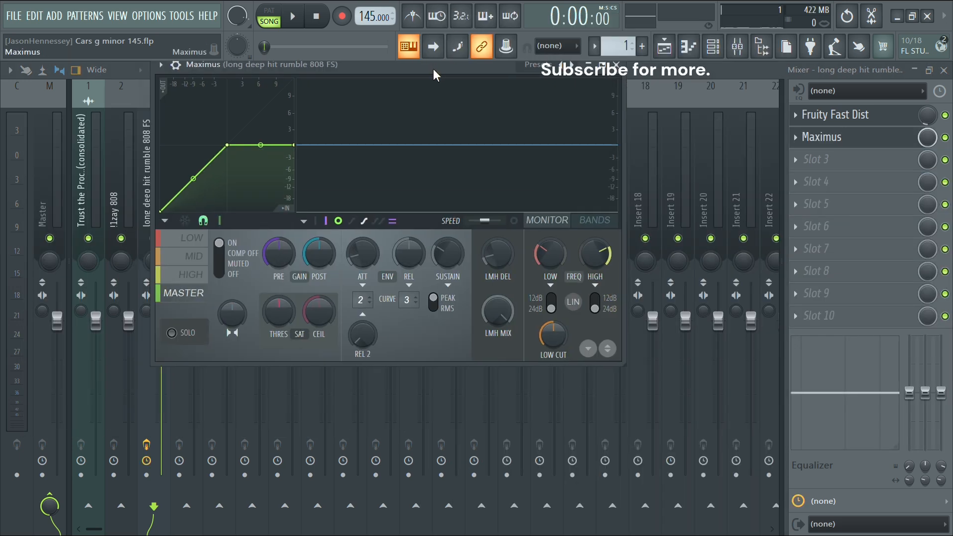
pyautogui.click(188, 280)
pyautogui.click(219, 263)
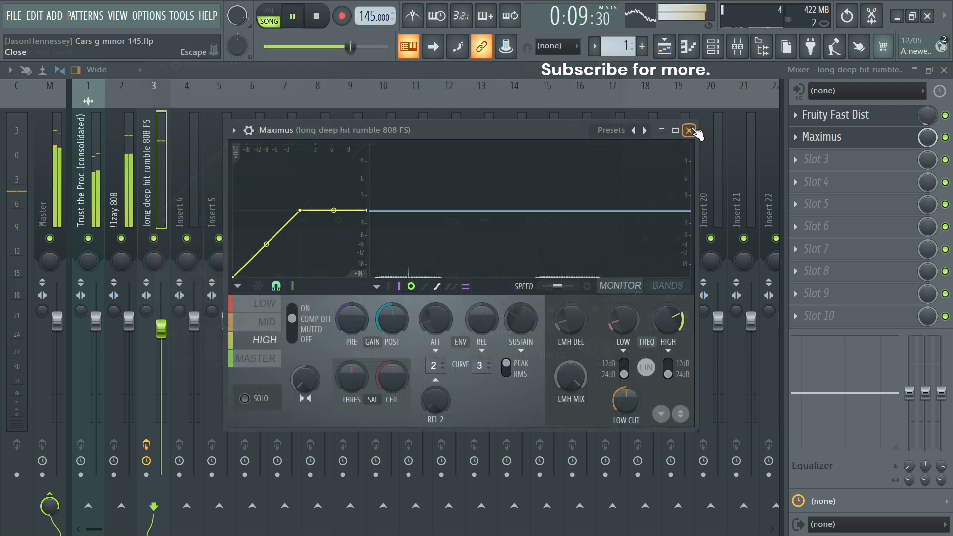
pyautogui.press('space')
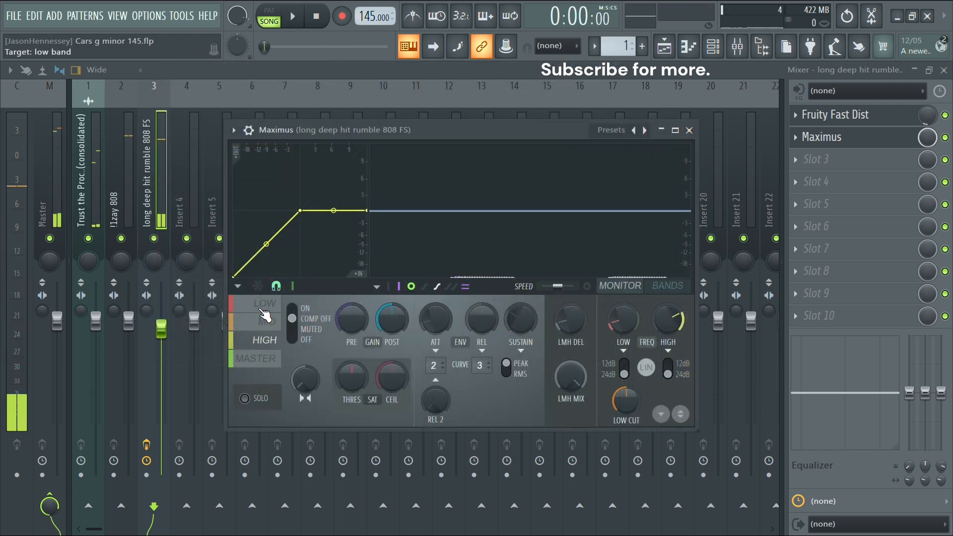
# Set Maximus's low band to Comp Off with soft saturation, and set the high band's stereo separation to 74% separated.
pyautogui.click(263, 307)
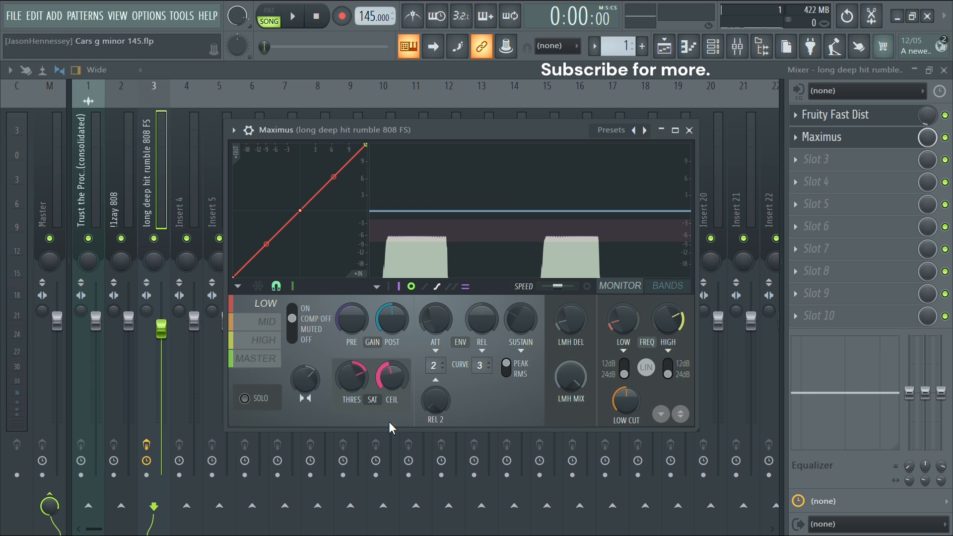
pyautogui.click(275, 321)
pyautogui.click(267, 342)
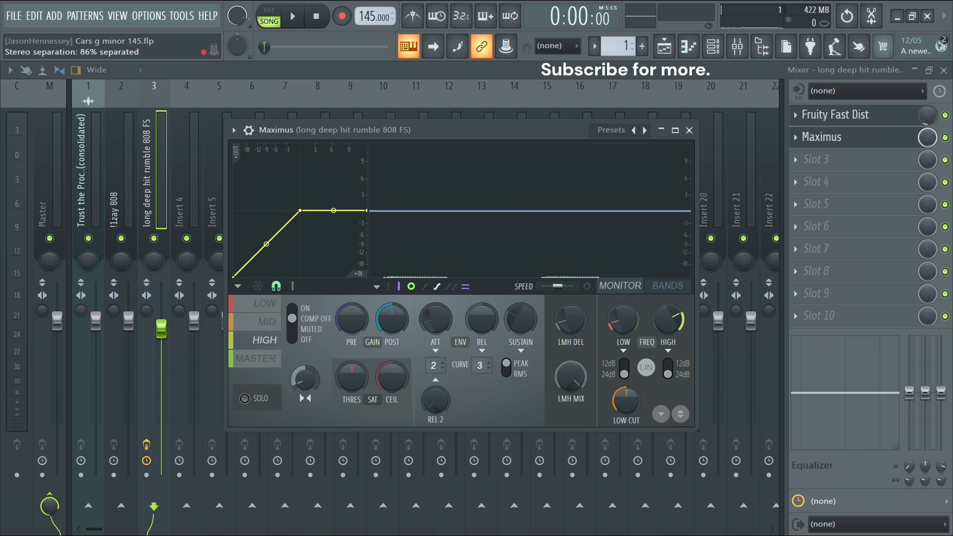
pyautogui.press('space')
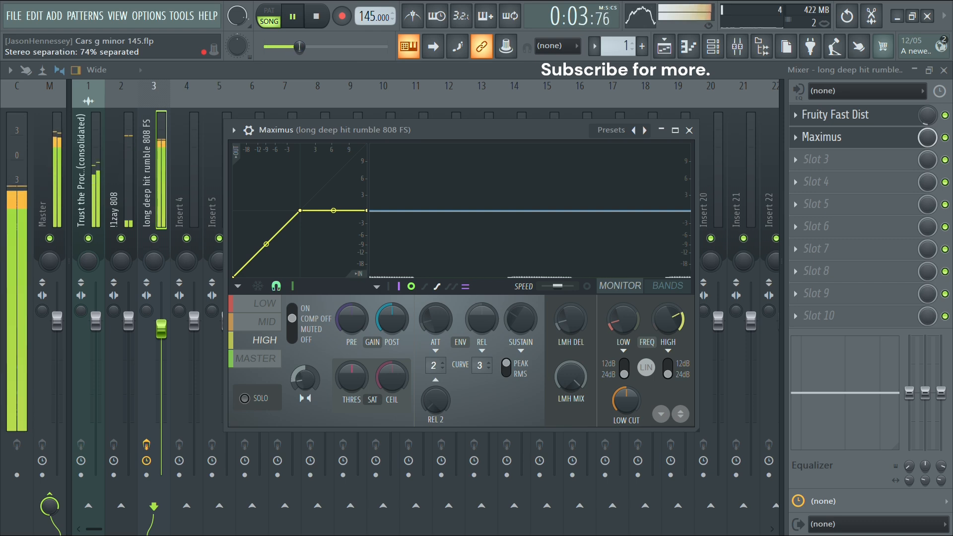
pyautogui.press('space')
# Adjust Maximus's high band frequency and low cut, and set the low band's soft saturation ceiling to about -3.6 dB.
pyautogui.click(658, 324)
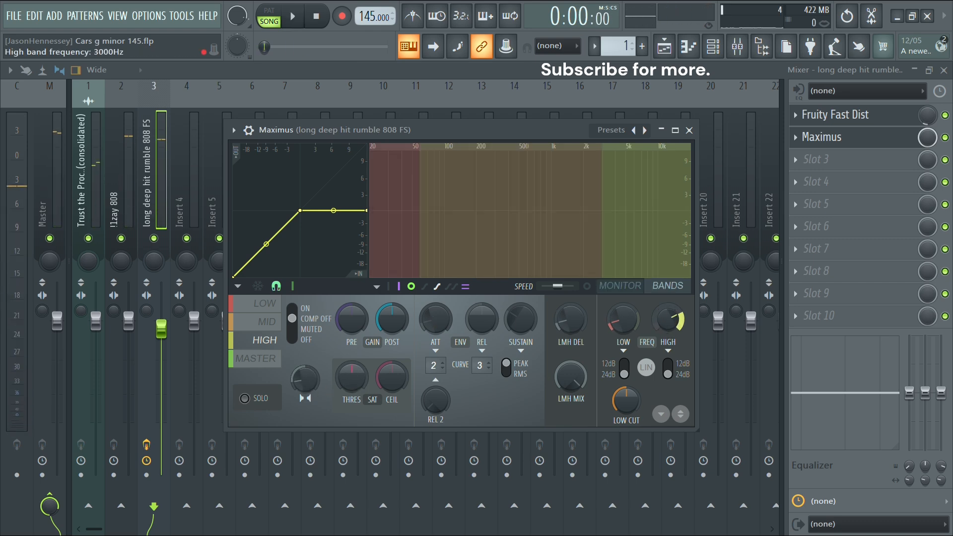
pyautogui.press('space')
pyautogui.click(256, 303)
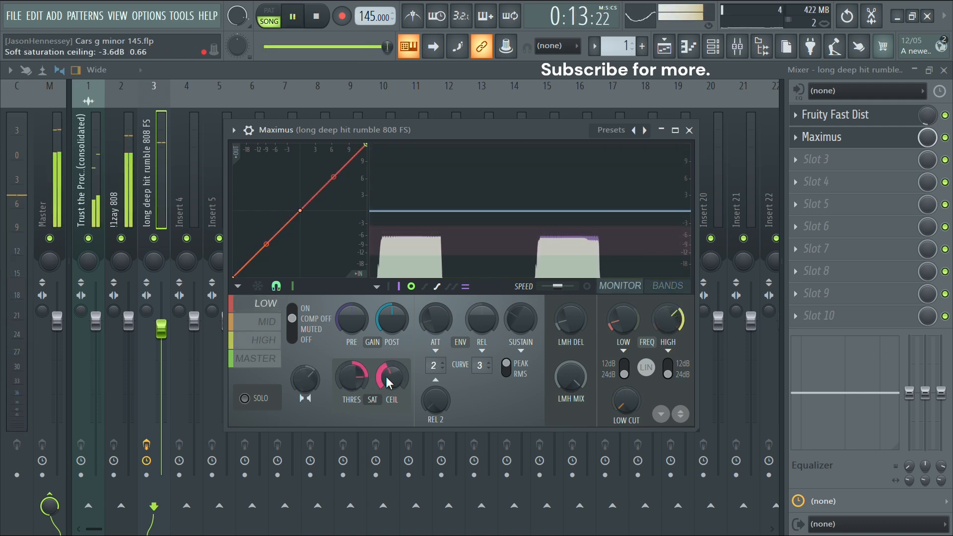
pyautogui.moveTo(386, 376); pyautogui.dragTo(380, 373)
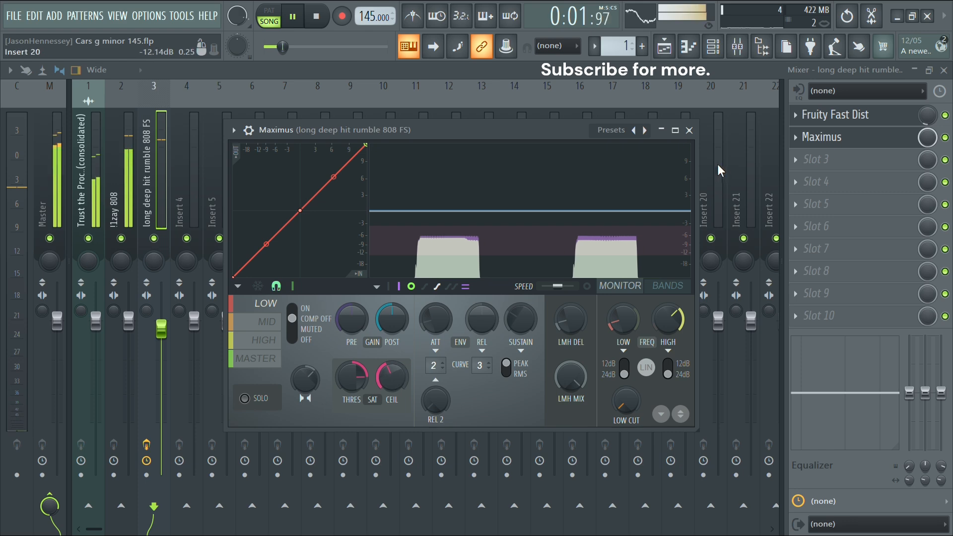
pyautogui.click(695, 130)
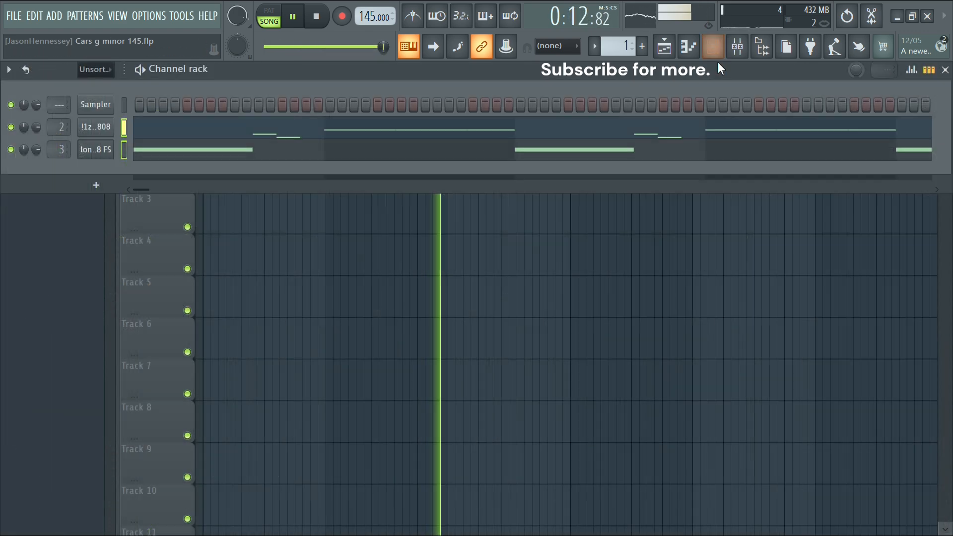
# Add the compressed sine kick FS sample as a new channel with a hit on the first step.
pyautogui.press('space')
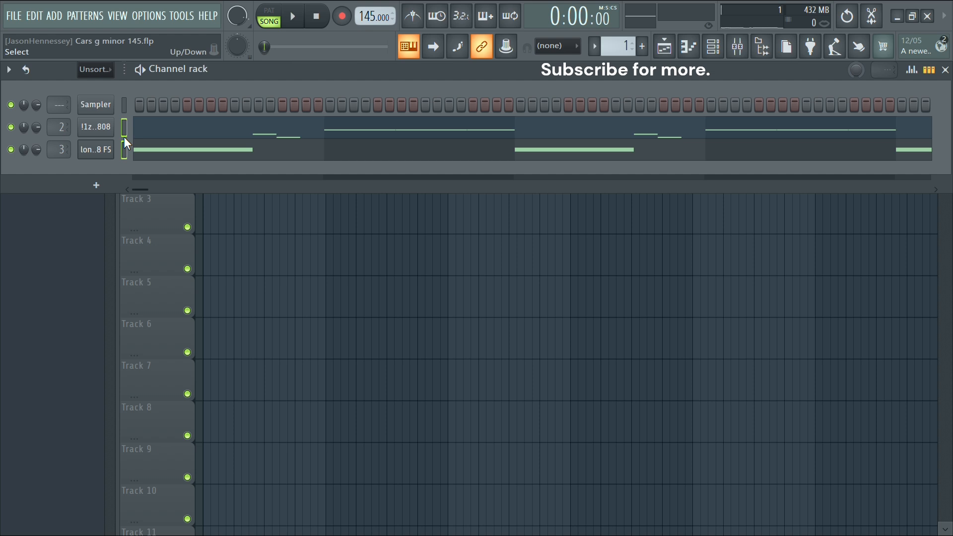
pyautogui.click(761, 46)
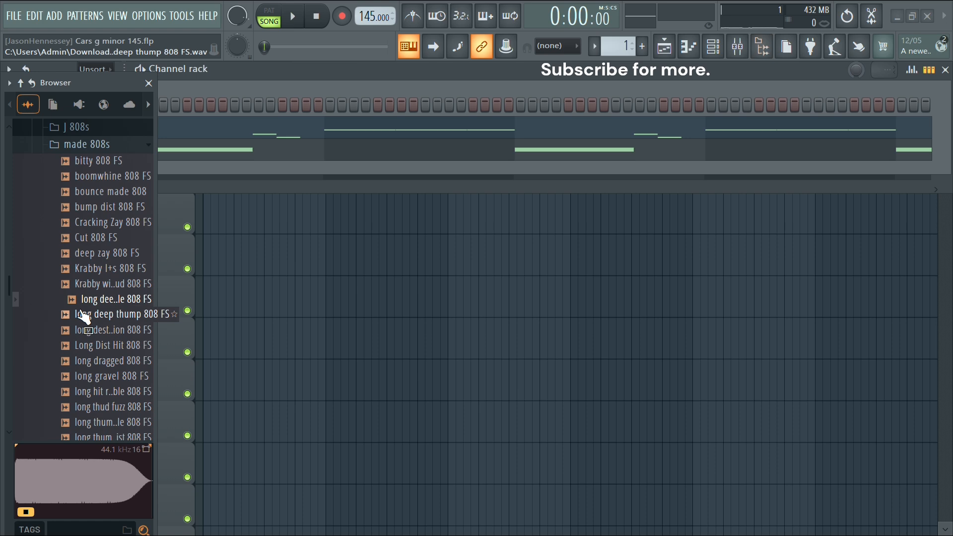
pyautogui.scroll(2, 81, 250)
pyautogui.click(85, 251)
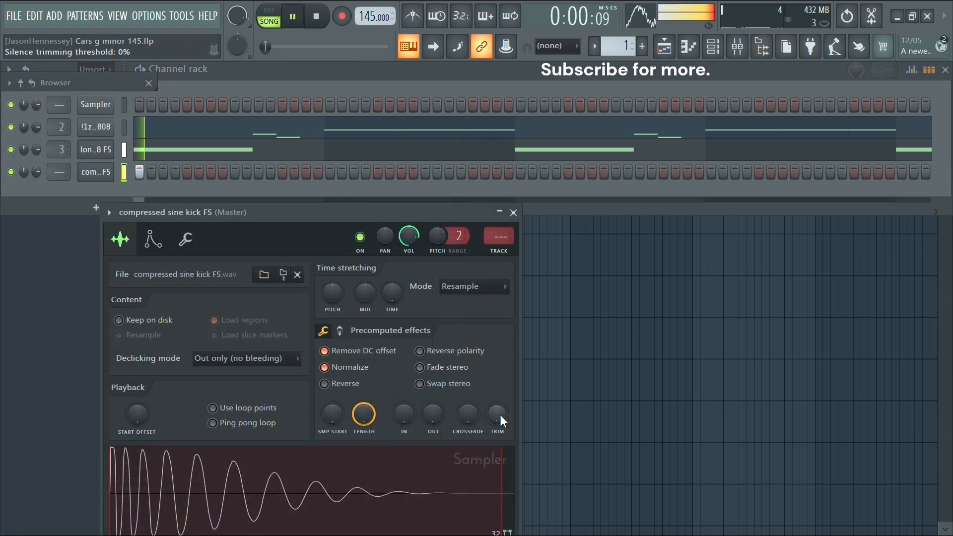
# Raise the kick sample's silence trimming threshold to maximum and reverse its polarity while auditioning it with the 808s.
pyautogui.scroll(5, 499, 415)
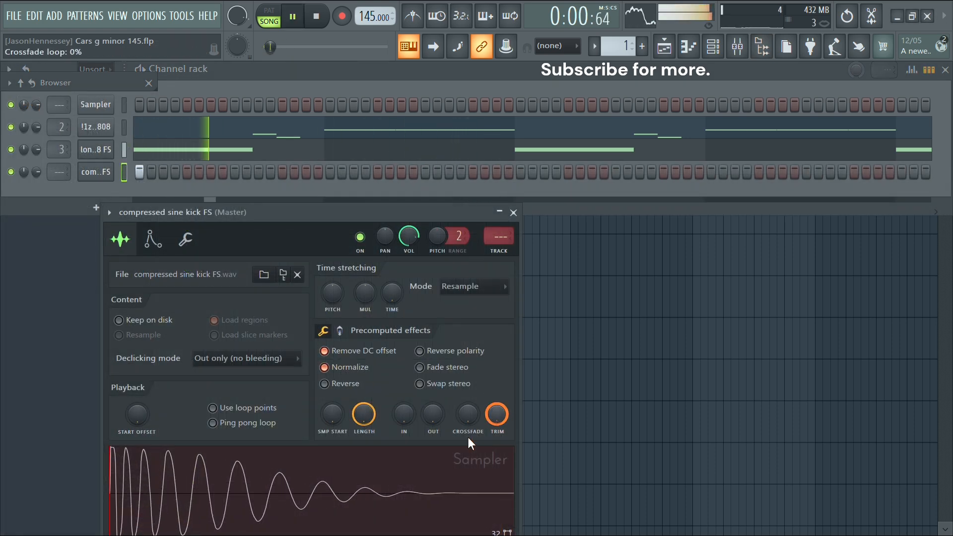
pyautogui.click(449, 351)
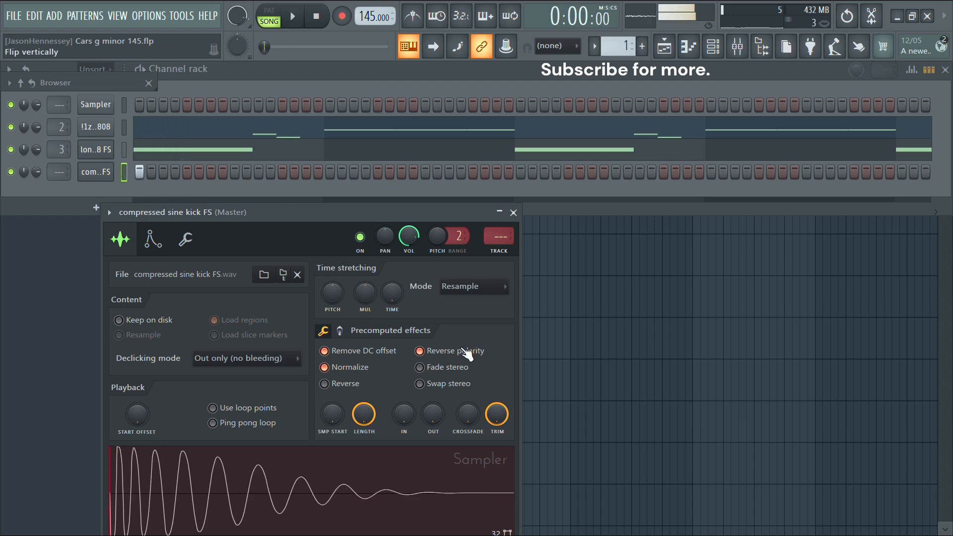
pyautogui.click(513, 213)
pyautogui.press('space')
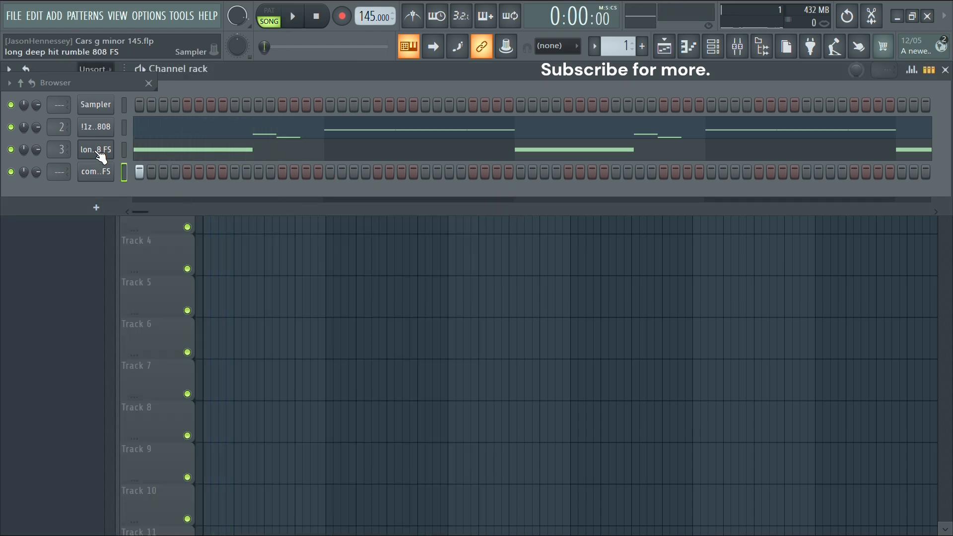
# Solo the compressed sine kick with the long deep hit rumble 808, audition them together, and open the kick's sampler settings.
pyautogui.click(149, 83)
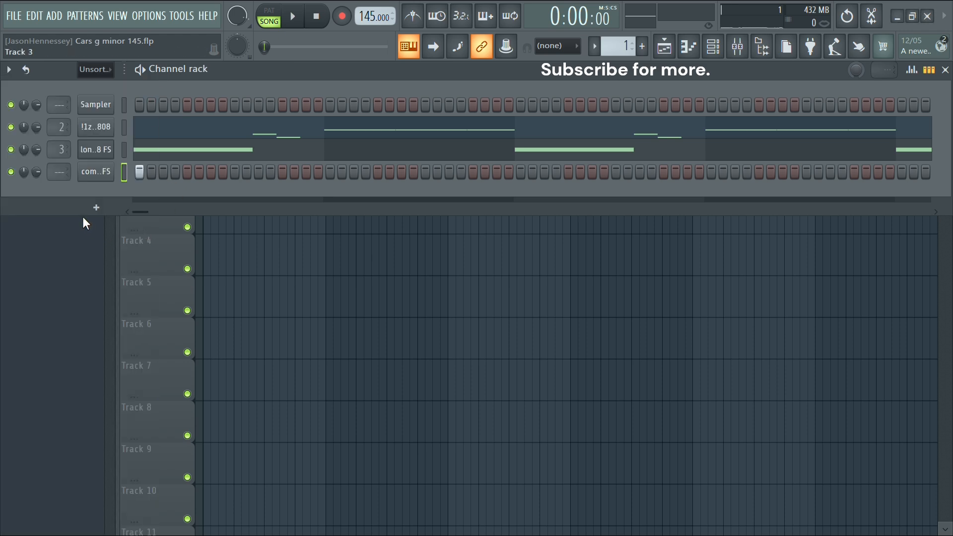
pyautogui.rightClick(11, 173)
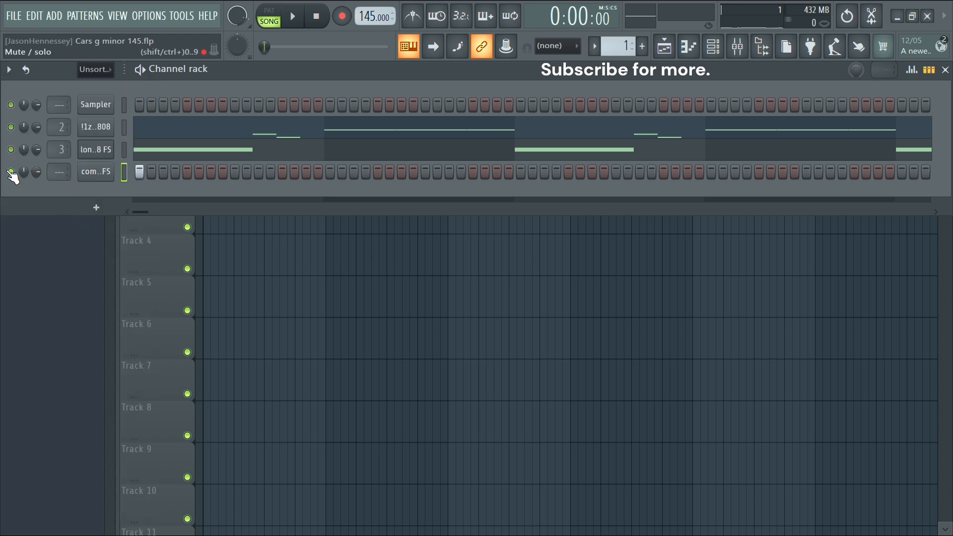
pyautogui.click(10, 150)
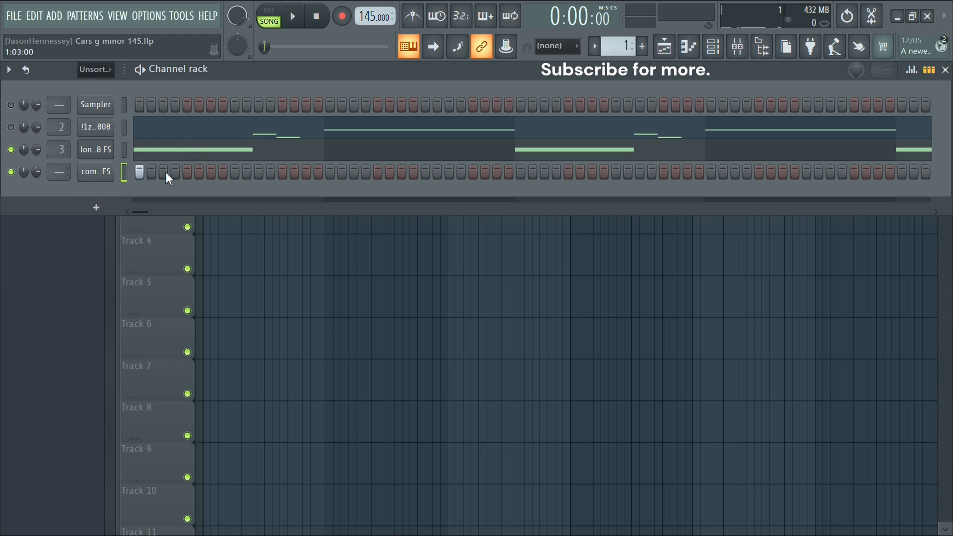
pyautogui.press('space')
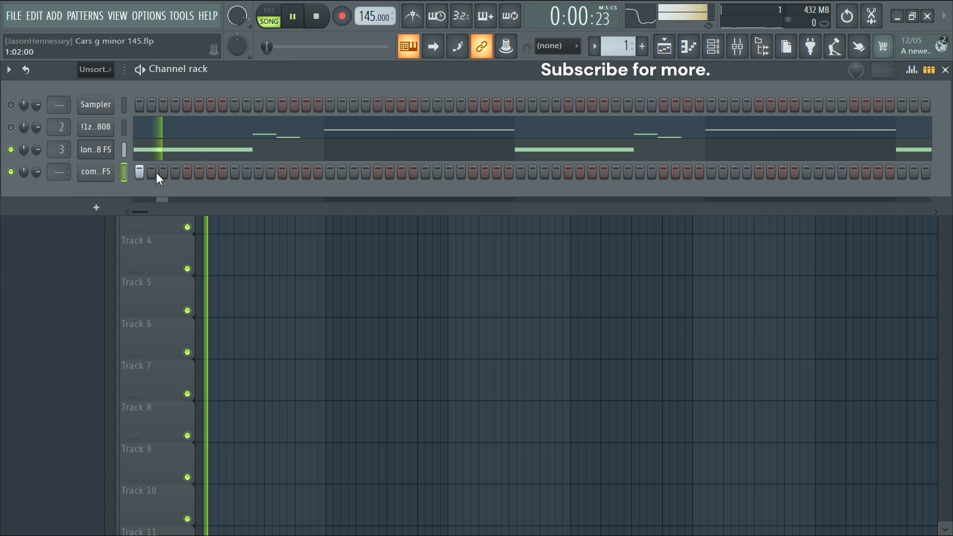
pyautogui.click(100, 173)
pyautogui.press('space')
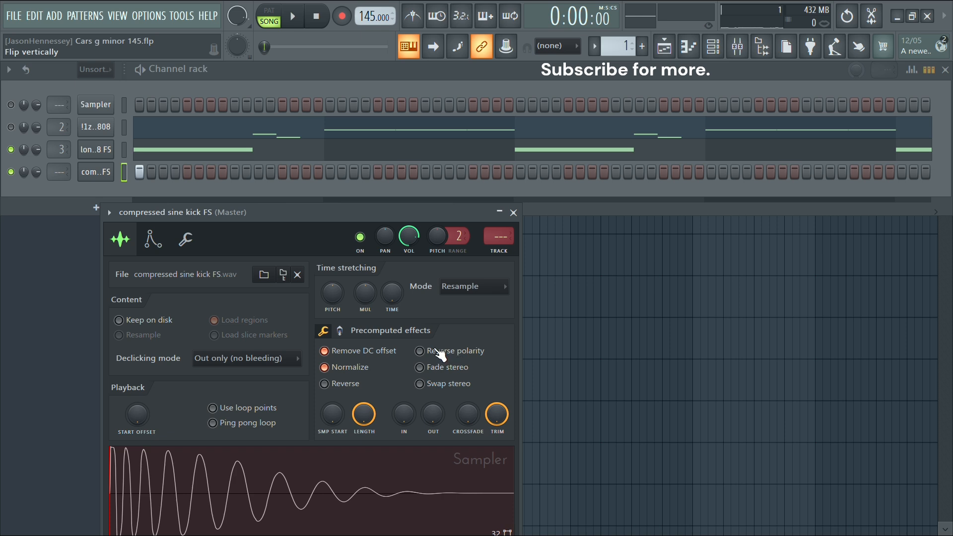
# Compare the kick with reverse polarity on and off while playing it against the rumble 808, finishing with it off.
pyautogui.click(440, 353)
pyautogui.press('space')
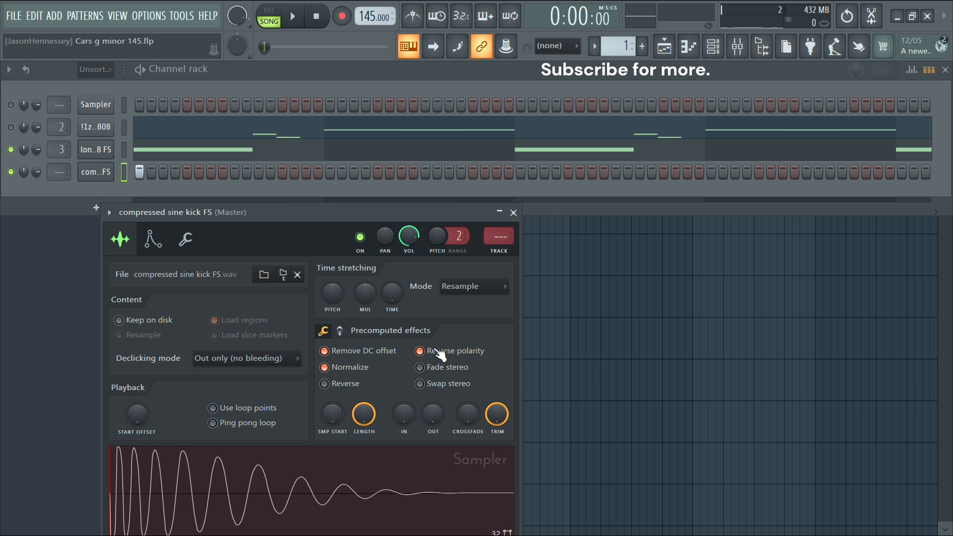
pyautogui.press('space')
pyautogui.press('space')
pyautogui.press('space')
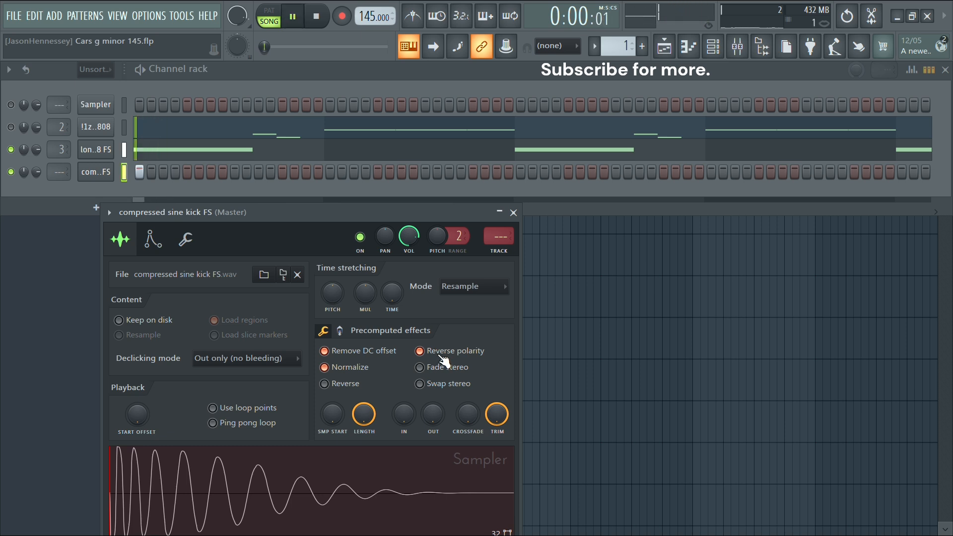
pyautogui.click(440, 354)
pyautogui.press('space')
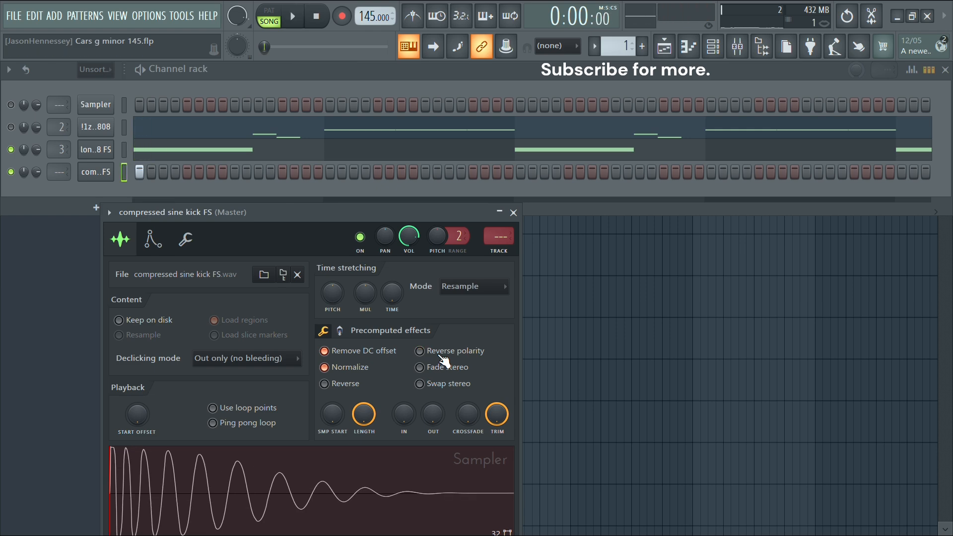
pyautogui.press('space')
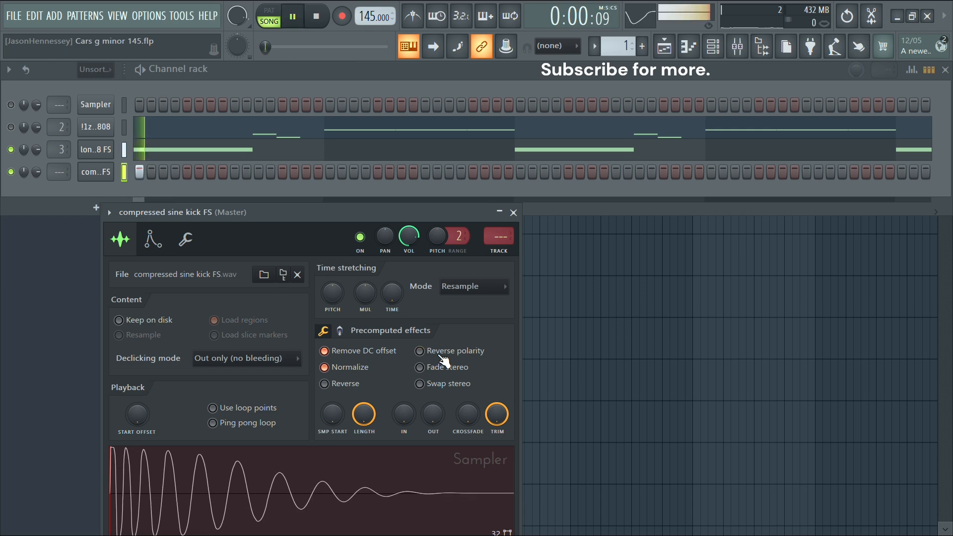
pyautogui.press('space')
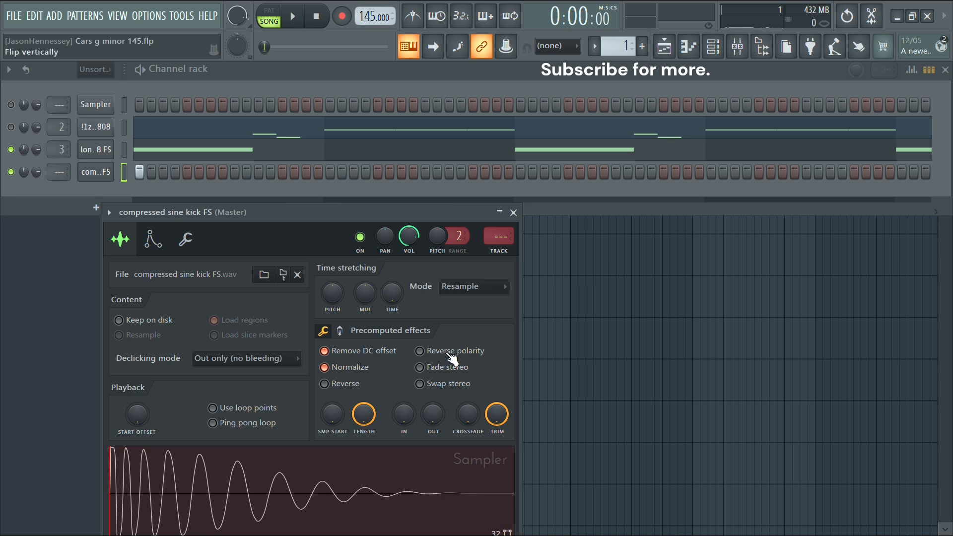
pyautogui.click(449, 354)
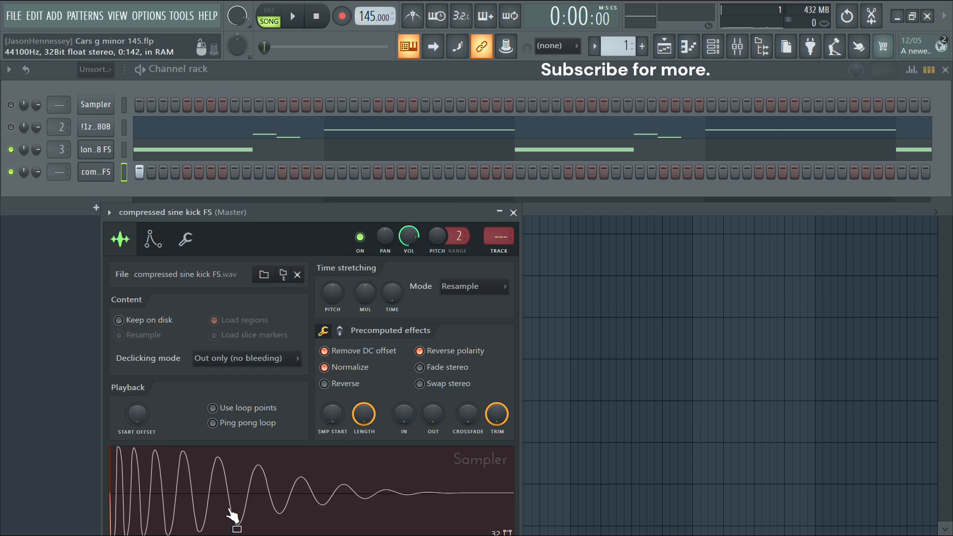
pyautogui.moveTo(273, 221); pyautogui.dragTo(265, 113)
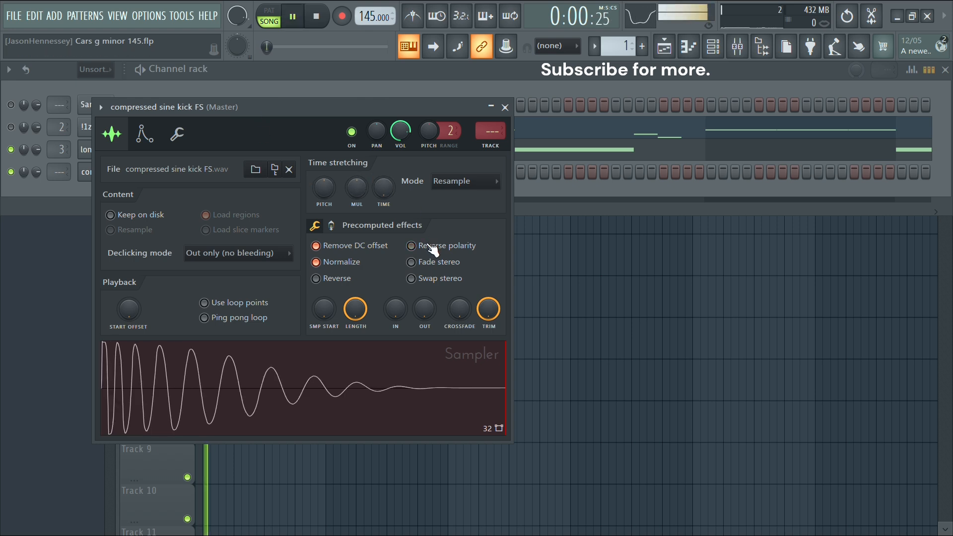
pyautogui.click(492, 106)
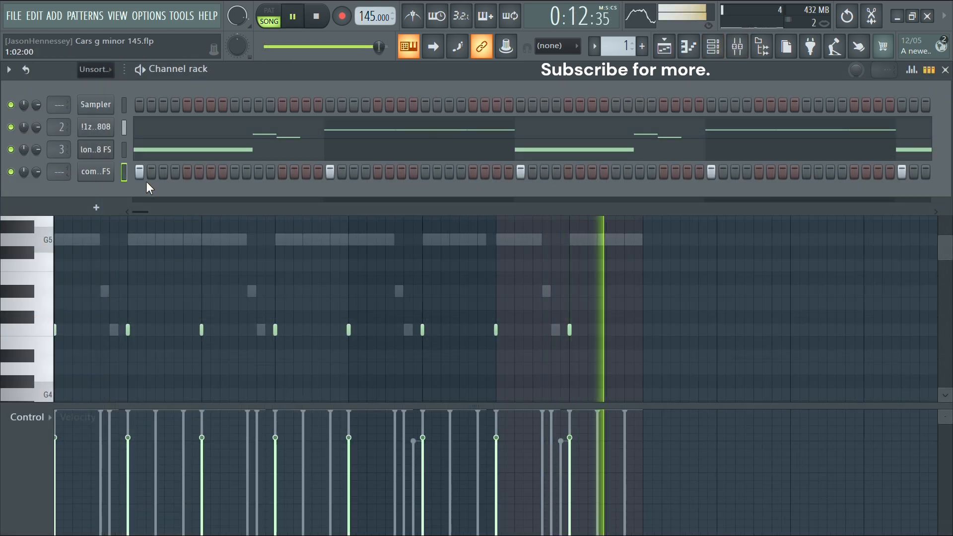
# Select all of the compressed sine kick's notes in the piano roll.
pyautogui.click(189, 269)
pyautogui.hotkey('ctrl', 'a')
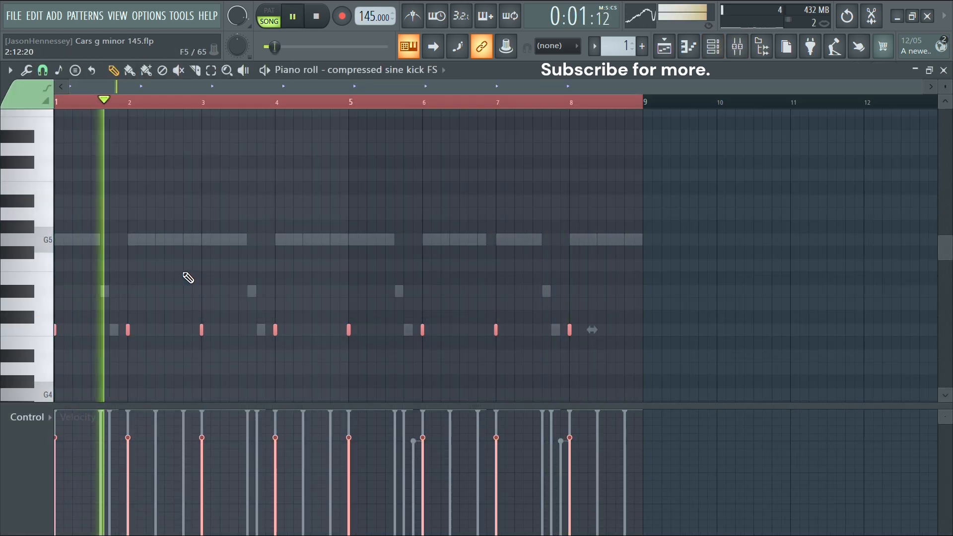
pyautogui.scroll(3, 187, 271)
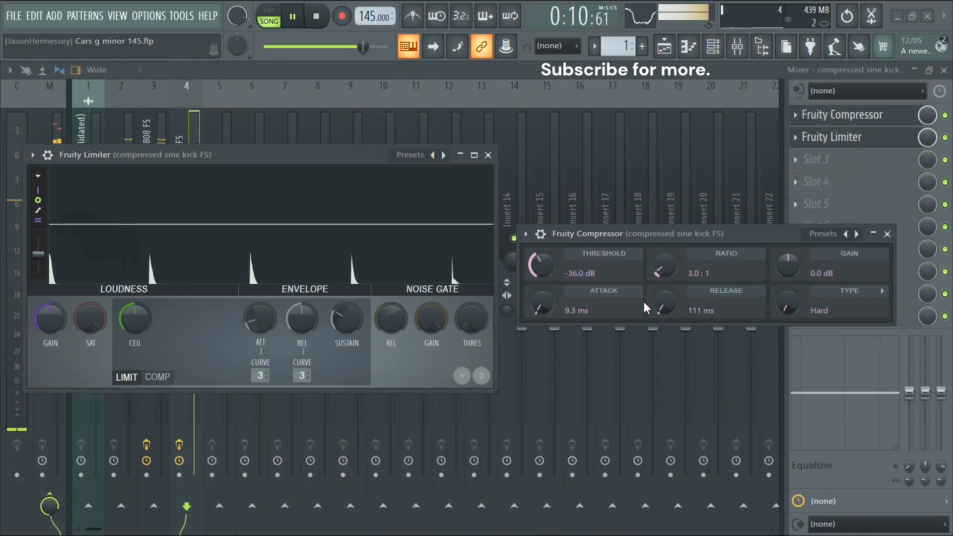
# Set the kick's Fruity Compressor release to about 107 ms and its attack to about 165.7 ms.
pyautogui.moveTo(676, 303)
pyautogui.mouseDown()
pyautogui.moveTo(676, 288)
pyautogui.moveTo(675, 319)
pyautogui.mouseUp()
pyautogui.moveTo(544, 302); pyautogui.dragTo(545, 274)
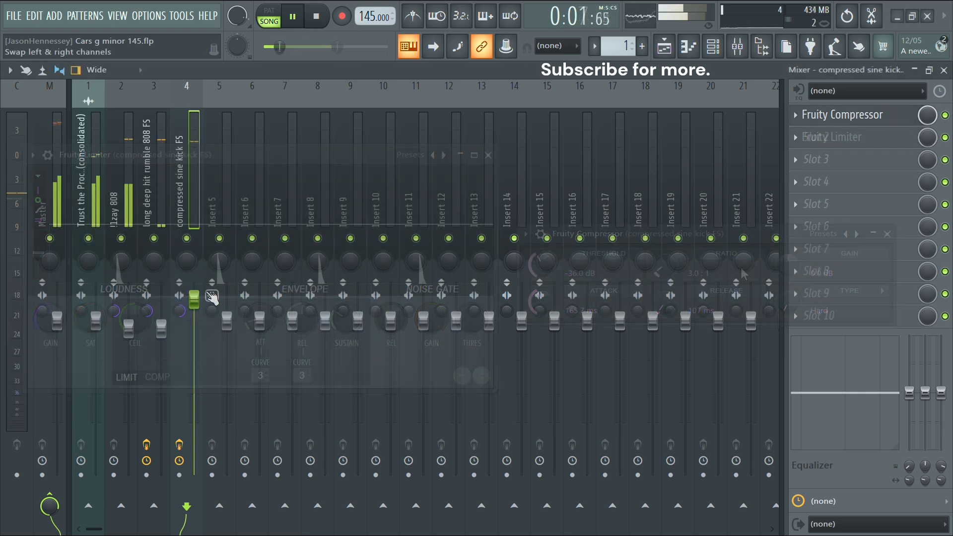
pyautogui.press('space')
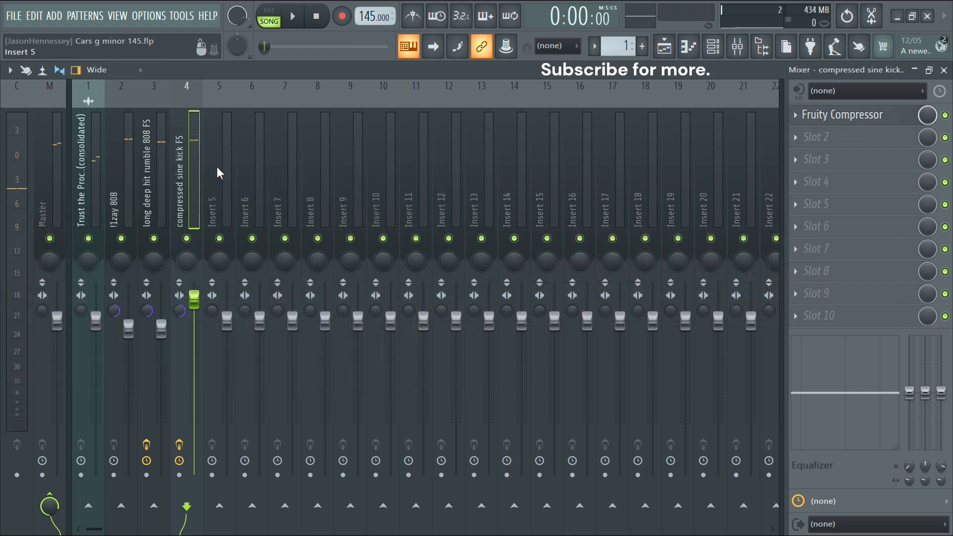
# Add Fruity Limiter after the kick's compressor, show both plugins side by side, and play the beat to watch the kick's waveform.
pyautogui.click(842, 142)
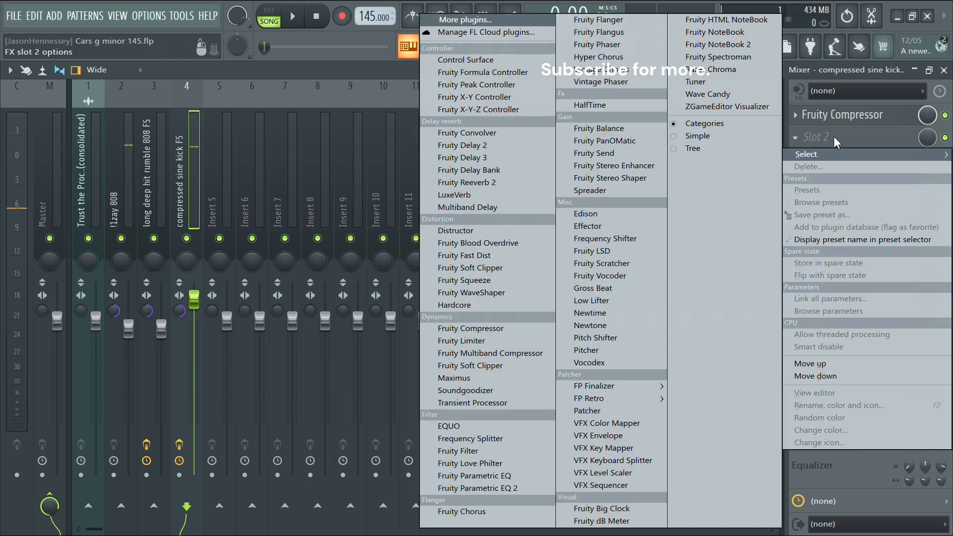
pyautogui.click(477, 340)
pyautogui.moveTo(293, 162); pyautogui.dragTo(289, 96)
pyautogui.click(845, 123)
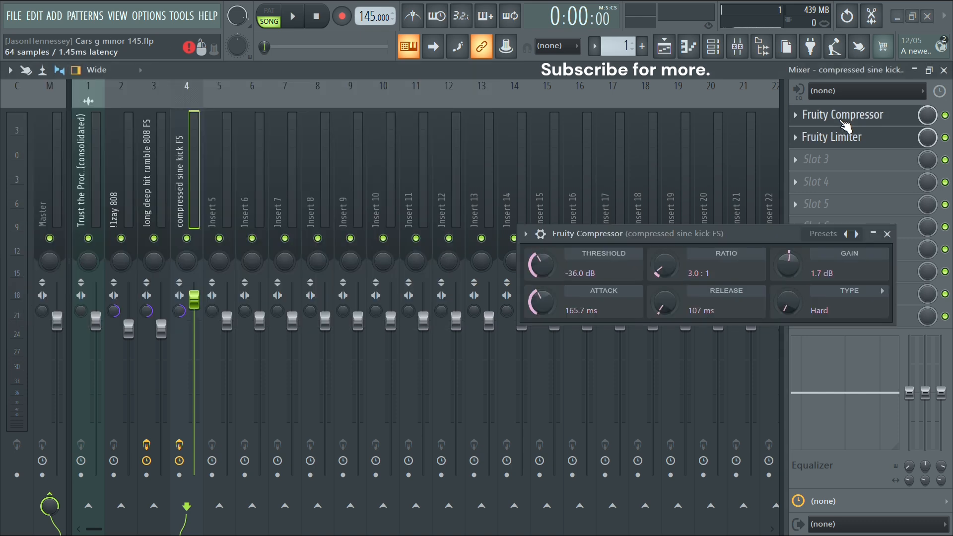
pyautogui.click(839, 139)
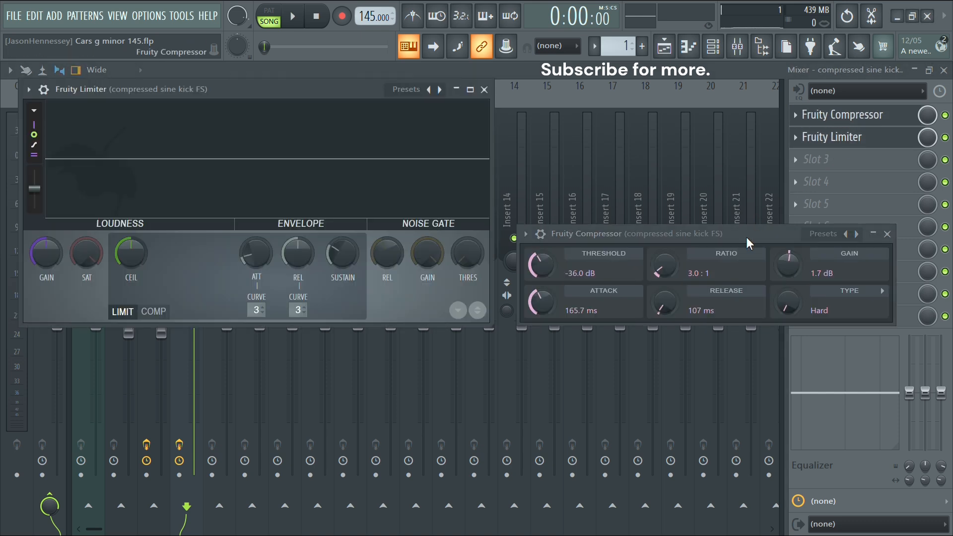
pyautogui.press('space')
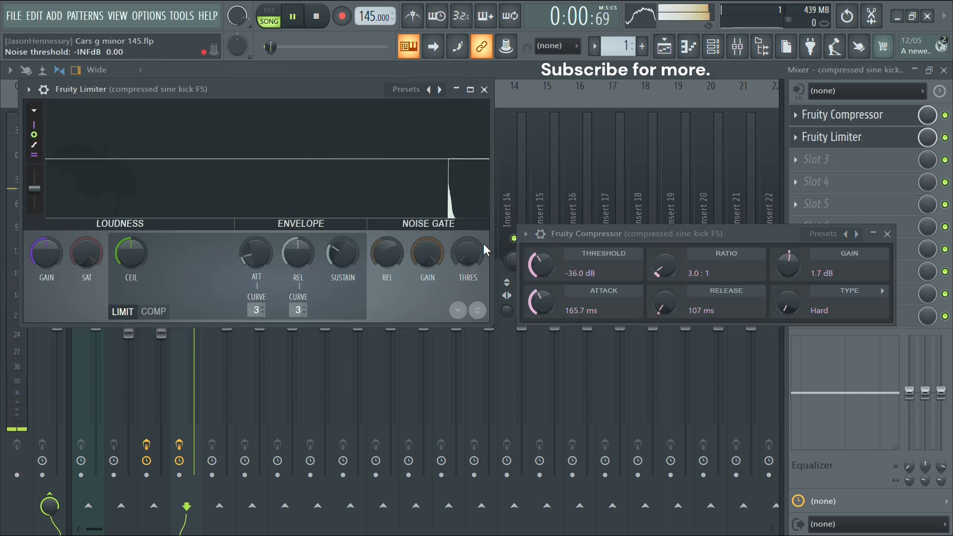
pyautogui.press('space')
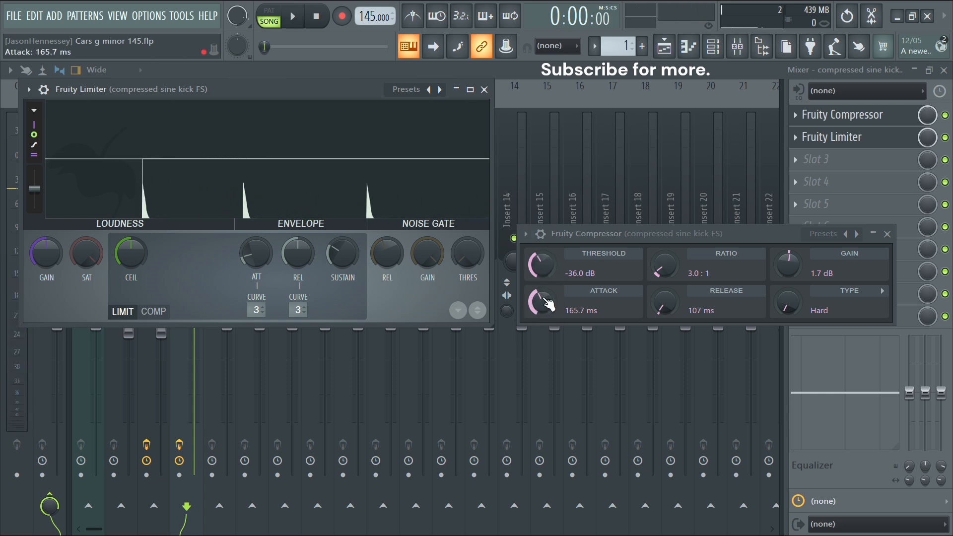
# Try a short 12.8 ms attack and a long 894 ms release on the kick's Fruity Compressor during playback.
pyautogui.press('space')
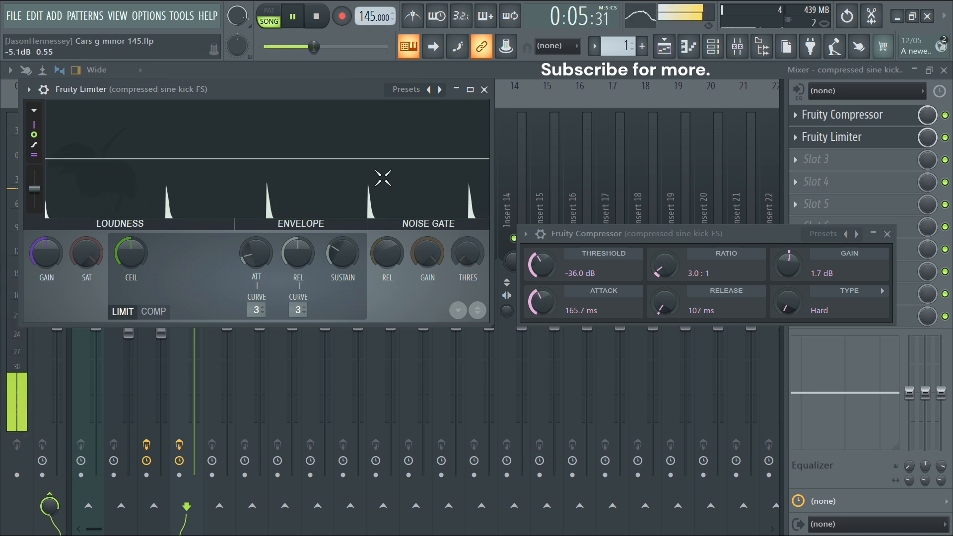
pyautogui.moveTo(542, 304); pyautogui.dragTo(542, 356)
pyautogui.moveTo(542, 304); pyautogui.dragTo(542, 300)
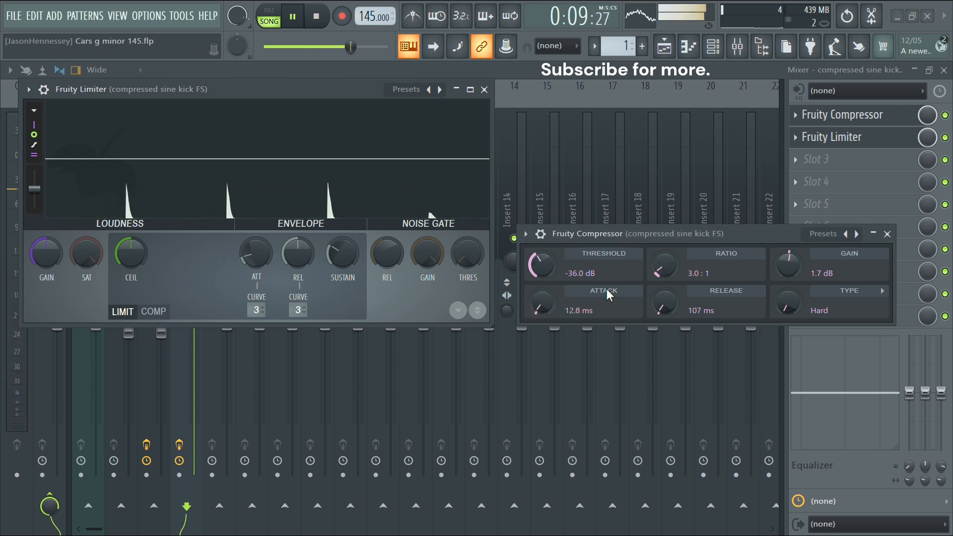
pyautogui.moveTo(664, 302); pyautogui.dragTo(665, 277)
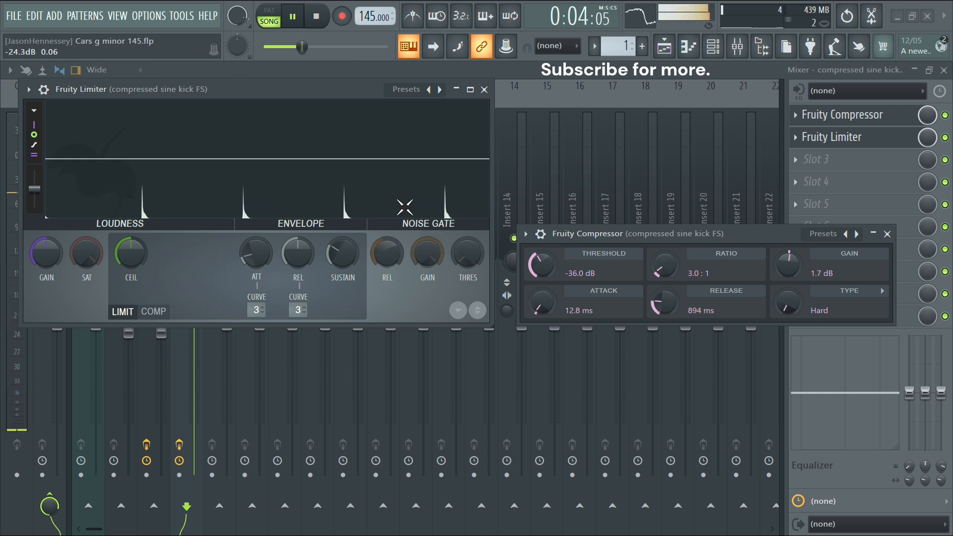
# Set the kick's Fruity Compressor release to 22 ms and attack to 102.8 ms, checking the waveform during playback.
pyautogui.moveTo(664, 299); pyautogui.dragTo(664, 348)
pyautogui.moveTo(541, 301); pyautogui.dragTo(541, 272)
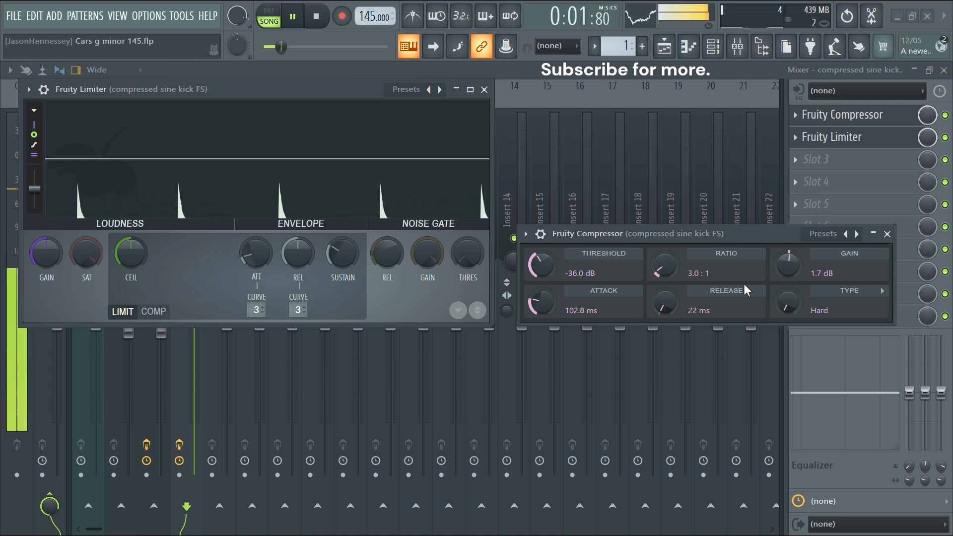
pyautogui.press('space')
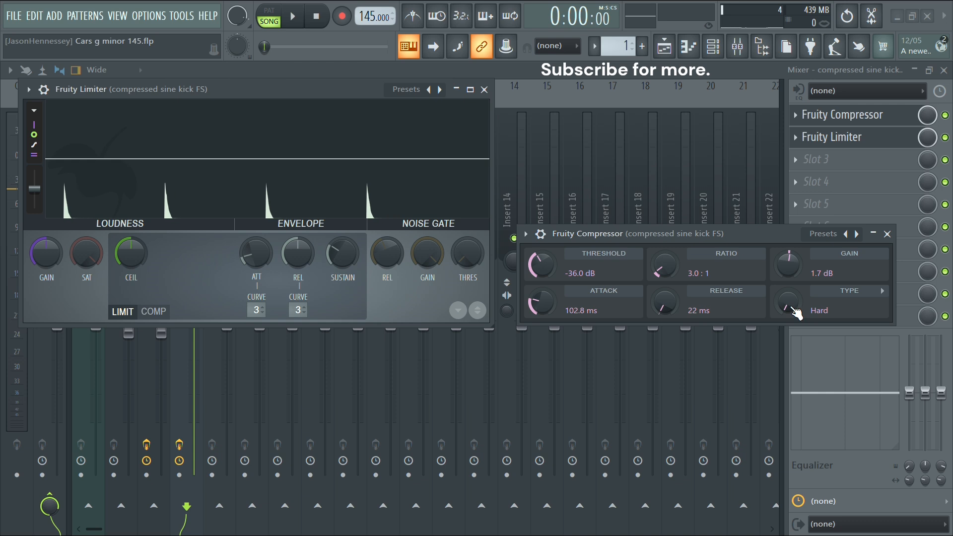
pyautogui.press('space')
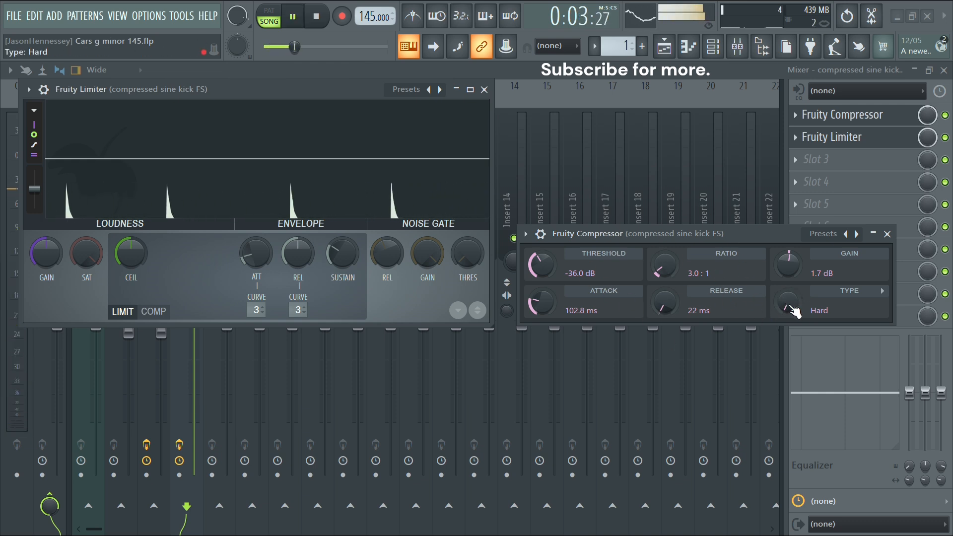
pyautogui.moveTo(793, 310)
pyautogui.mouseDown()
pyautogui.moveTo(793, 292)
pyautogui.moveTo(797, 309)
pyautogui.mouseUp()
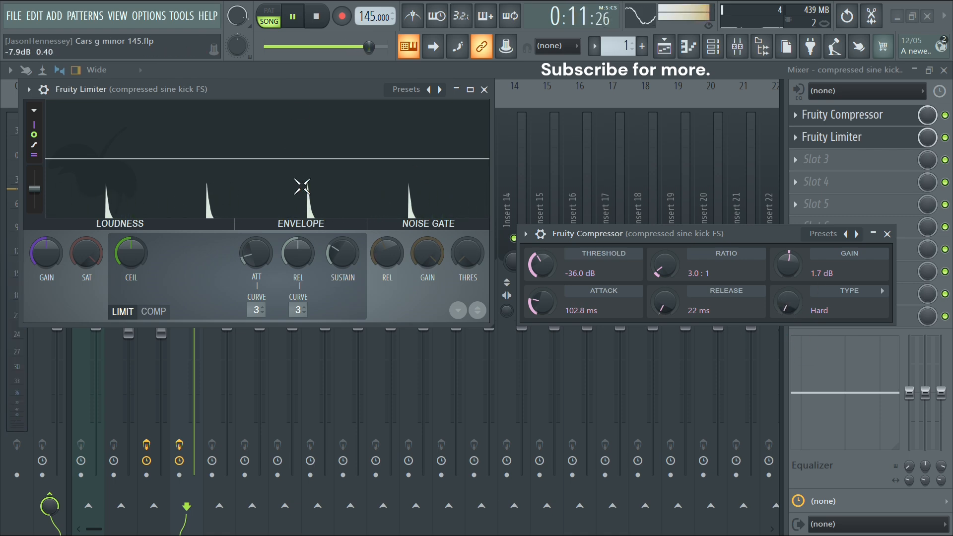
pyautogui.moveTo(312, 88); pyautogui.dragTo(360, 88)
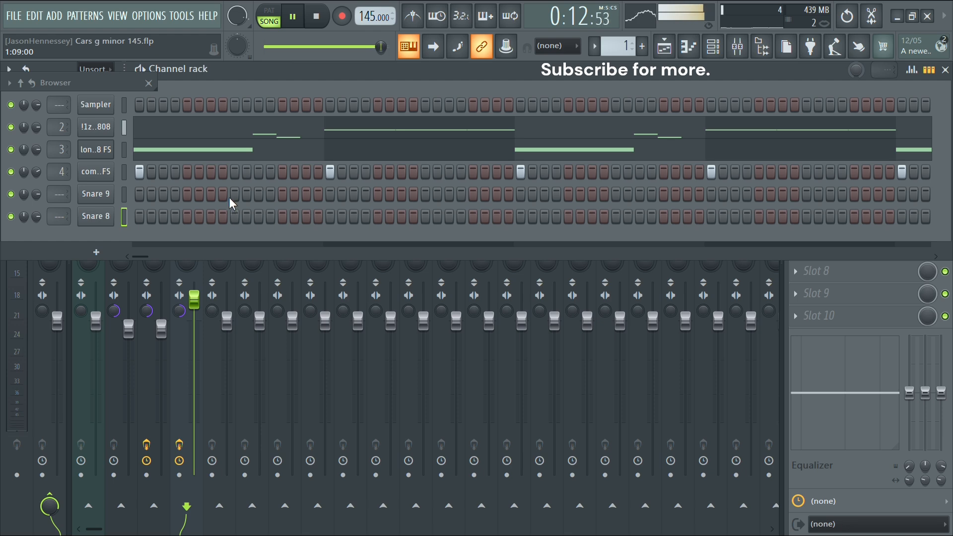
# Place Snare 9 hits on steps 9 and 25 and Snare 8 hits on steps 41 and 57.
pyautogui.click(234, 194)
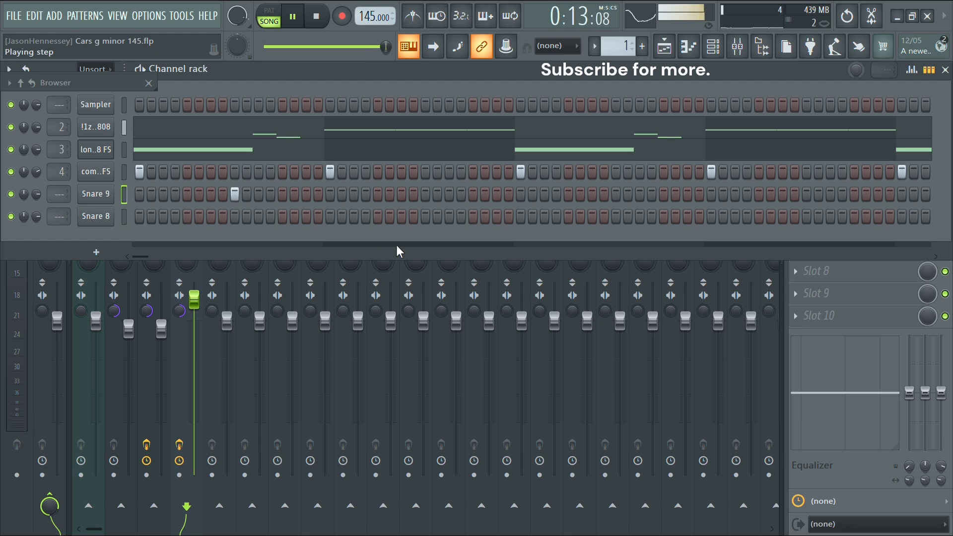
pyautogui.click(426, 194)
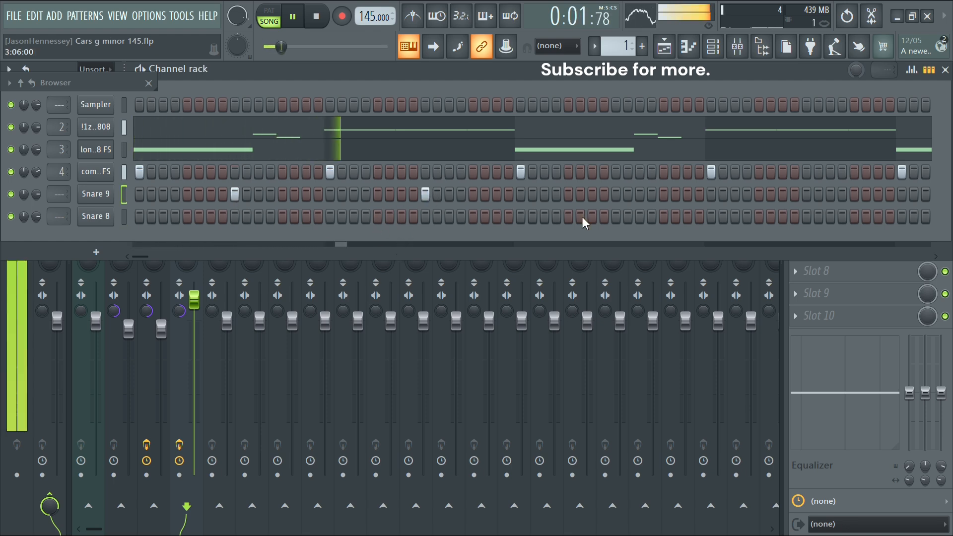
pyautogui.click(615, 217)
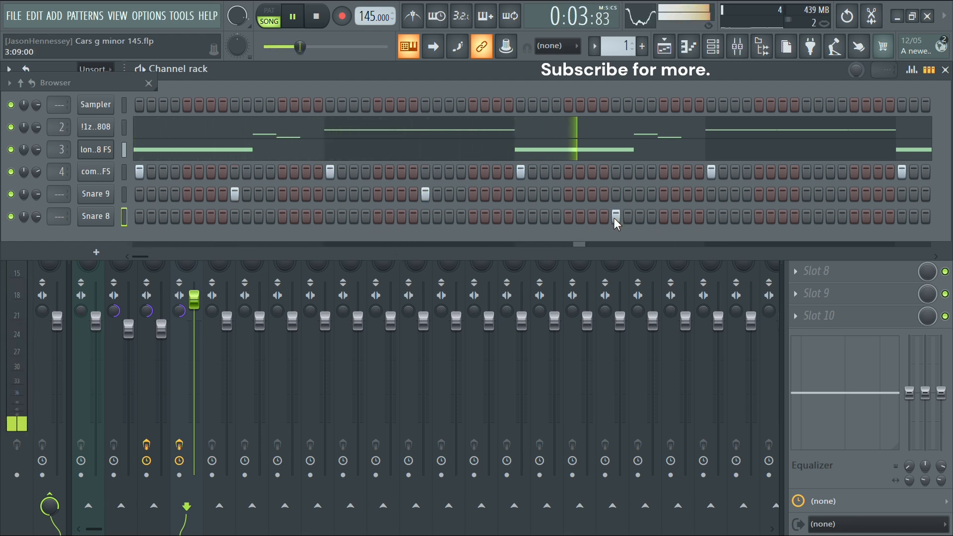
pyautogui.click(806, 216)
pyautogui.press('space')
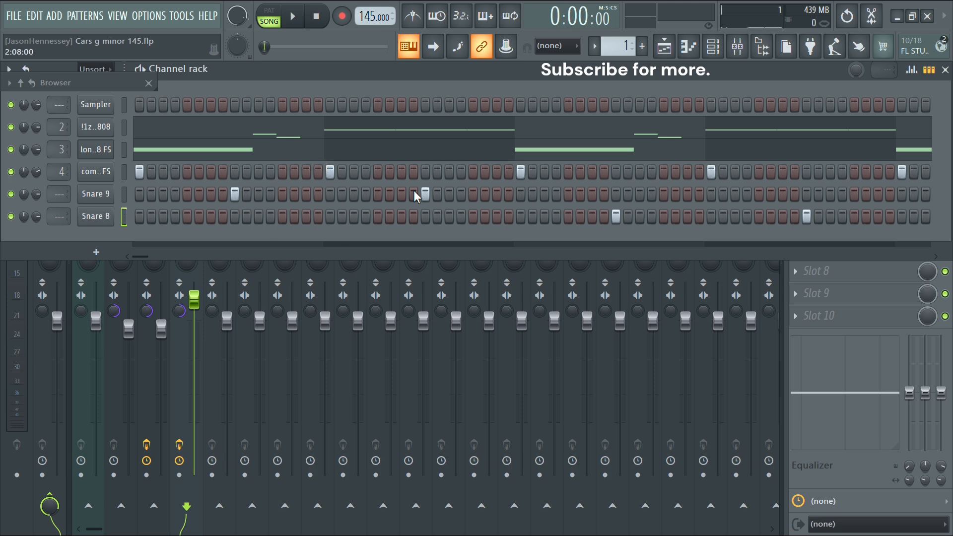
# Enable Remove DC offset and Normalize on the Snare 8 sample, raise its trim, and preview the sound.
pyautogui.click(93, 219)
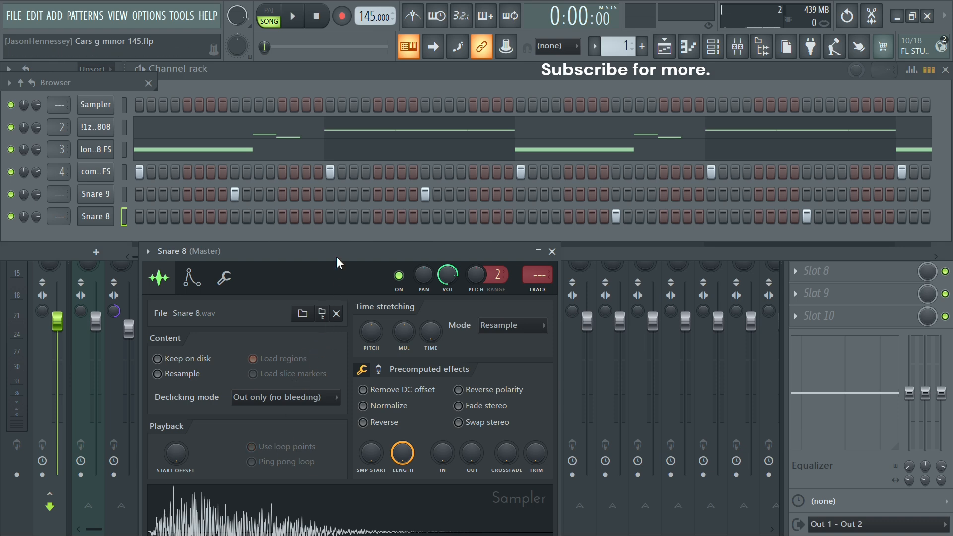
pyautogui.moveTo(336, 256); pyautogui.dragTo(353, 115)
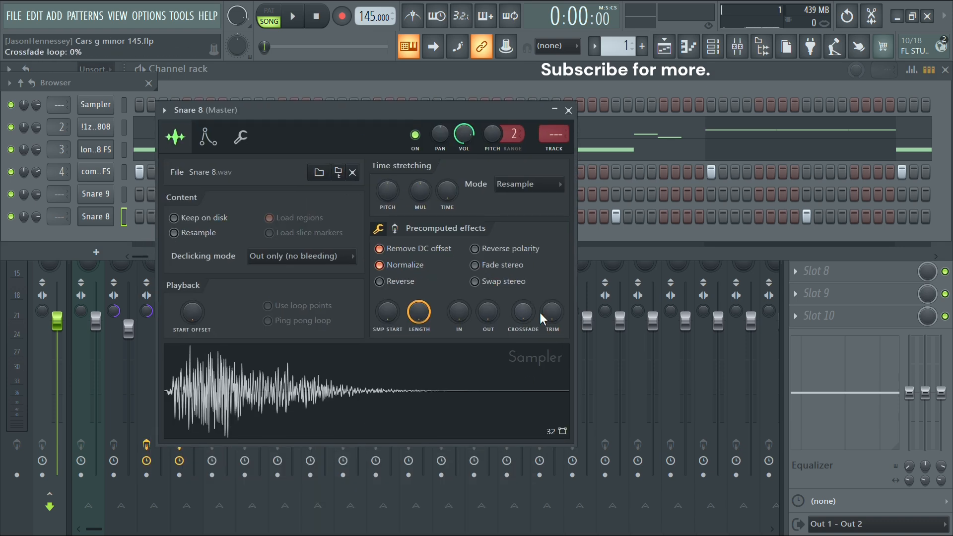
pyautogui.moveTo(549, 319); pyautogui.dragTo(548, 248)
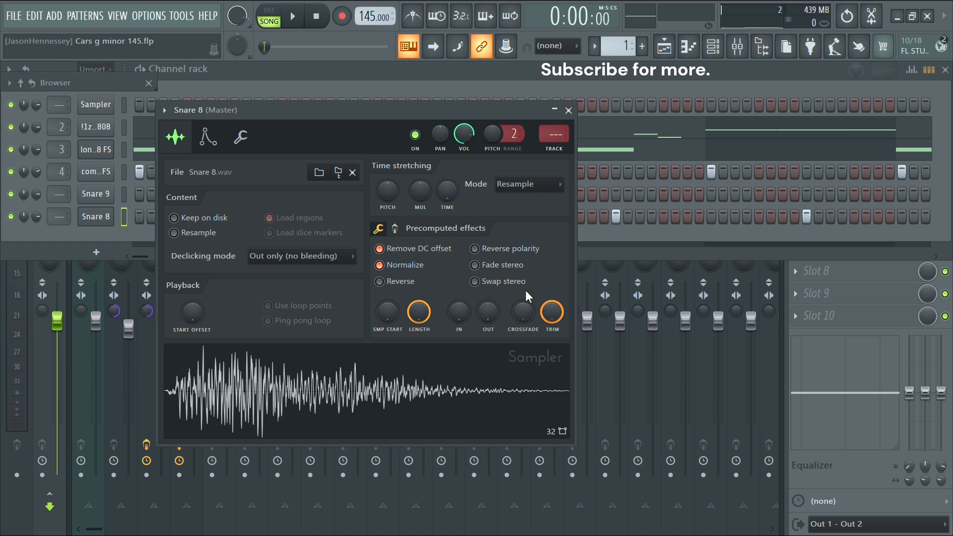
pyautogui.click(459, 391)
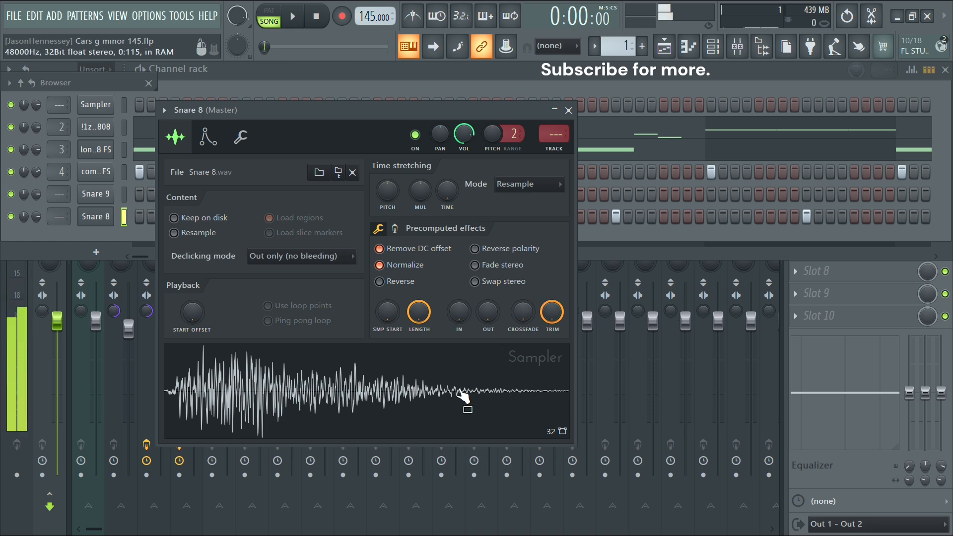
# Boost the gain of the Snare 8 sample to 4% and play the beat to hear it.
pyautogui.click(394, 229)
pyautogui.moveTo(387, 255); pyautogui.dragTo(387, 250)
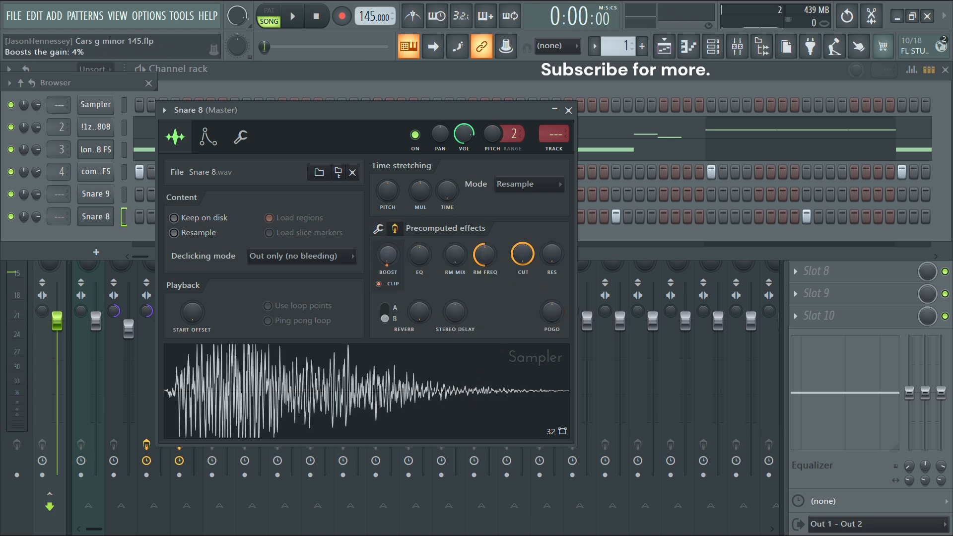
pyautogui.click(362, 382)
pyautogui.click(568, 110)
pyautogui.press('space')
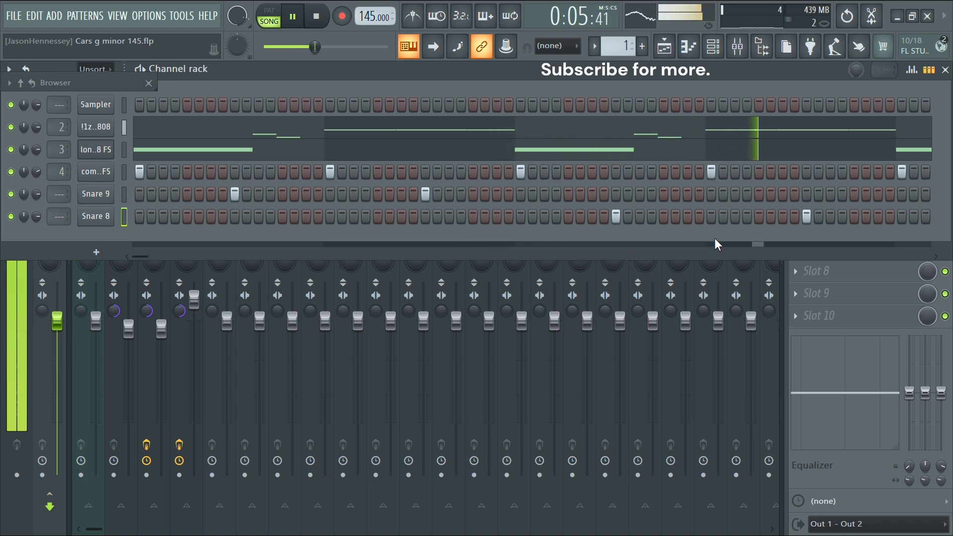
pyautogui.press('space')
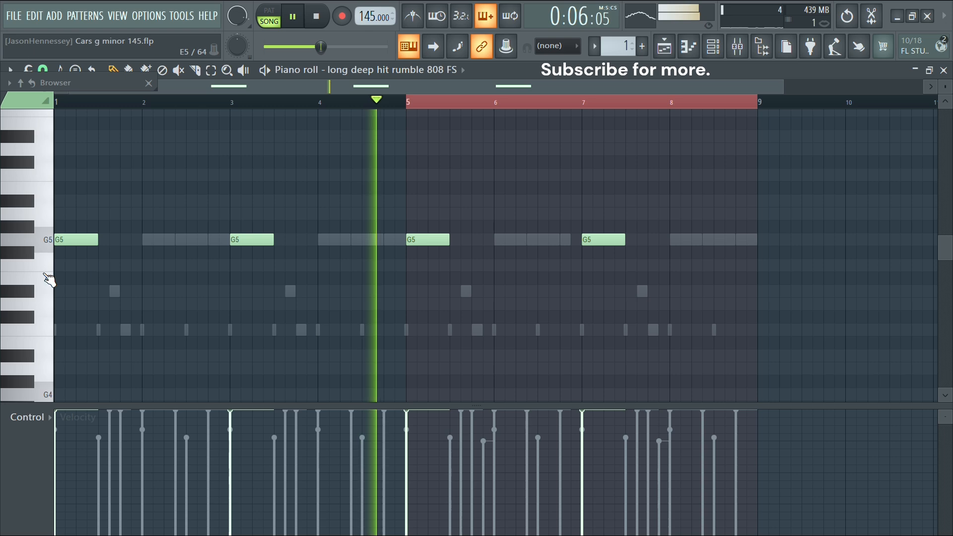
# Add a one-step G4 slide note at 1:03:00 to the long deep hit rumble 808 and play it.
pyautogui.scroll(3, 84, 271)
pyautogui.press('space')
pyautogui.scroll(-4, 51, 313)
pyautogui.click(65, 277)
pyautogui.moveTo(65, 277); pyautogui.dragTo(89, 277)
pyautogui.scroll(3, 75, 288)
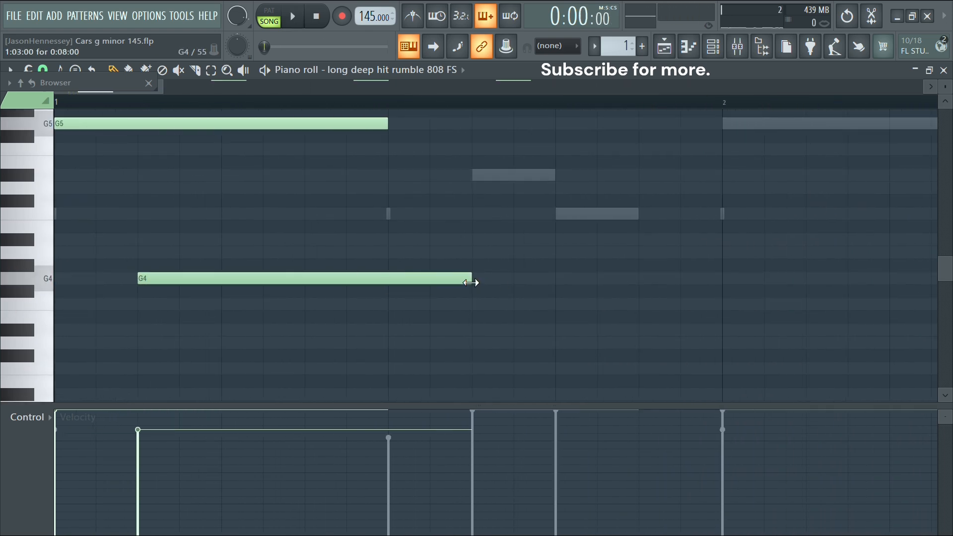
pyautogui.moveTo(470, 282); pyautogui.dragTo(7, 300)
pyautogui.doubleClick(152, 279)
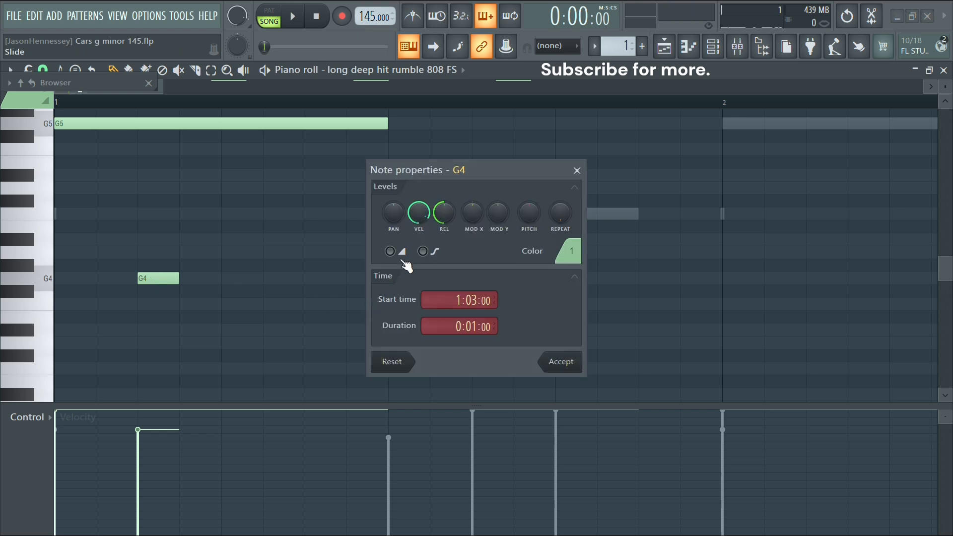
pyautogui.click(564, 364)
pyautogui.press('space')
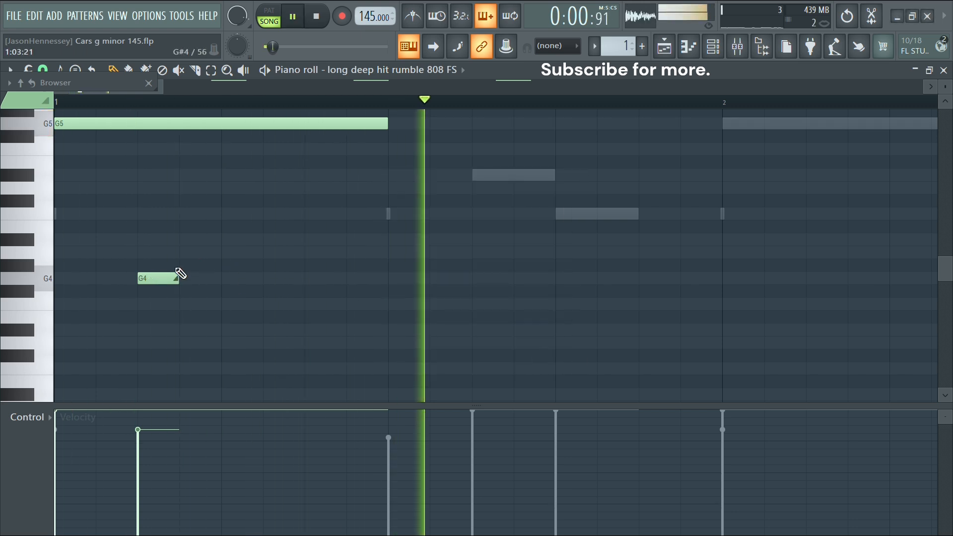
# Shift the G4 slide note to step 7 of bar 1 at full velocity, checking its timing with playback.
pyautogui.press('space')
pyautogui.moveTo(169, 278); pyautogui.dragTo(253, 277)
pyautogui.scroll(-1, 254, 277)
pyautogui.moveTo(281, 236); pyautogui.dragTo(138, 358)
pyautogui.press('space')
pyautogui.scroll(3, 272, 304)
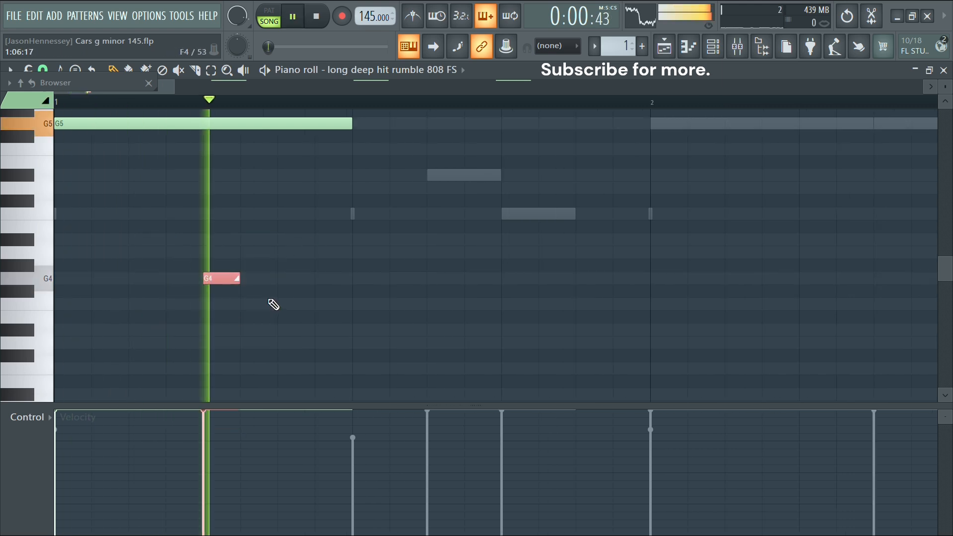
pyautogui.press('space')
pyautogui.moveTo(212, 277); pyautogui.dragTo(286, 274)
pyautogui.press('space')
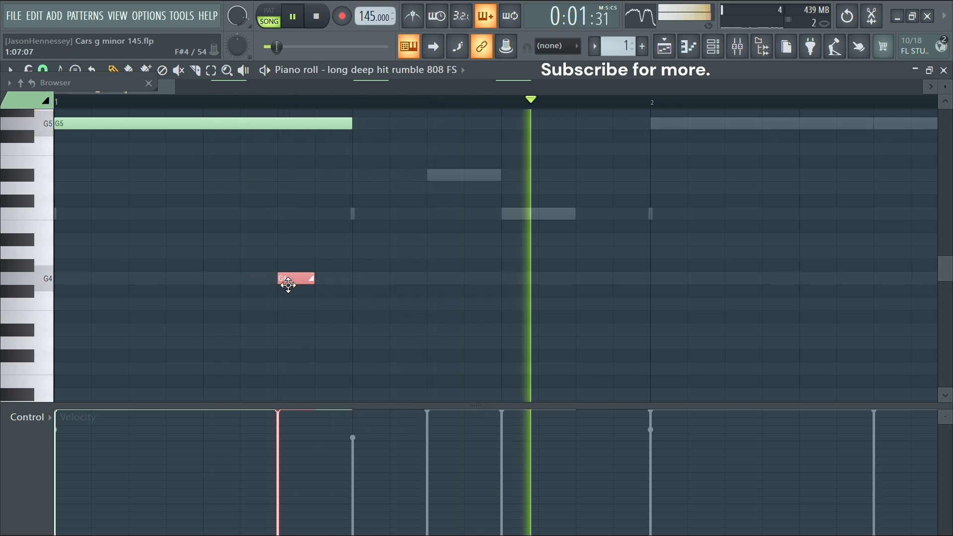
# Place a copy of the G4 slide note on step 7 of bar 5 while the beat plays.
pyautogui.scroll(-4, 293, 288)
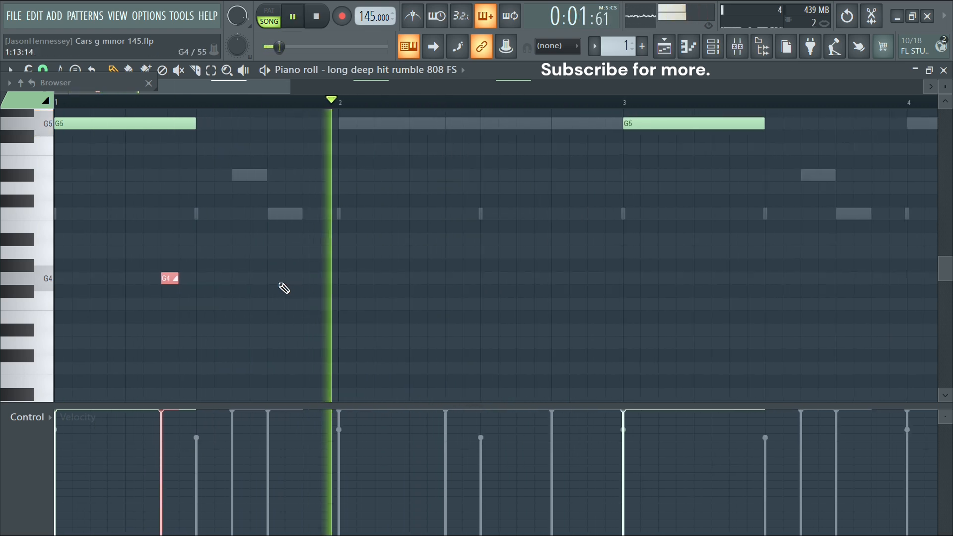
pyautogui.moveTo(660, 277); pyautogui.dragTo(813, 274)
pyautogui.scroll(4, 814, 269)
pyautogui.scroll(-6, 720, 277)
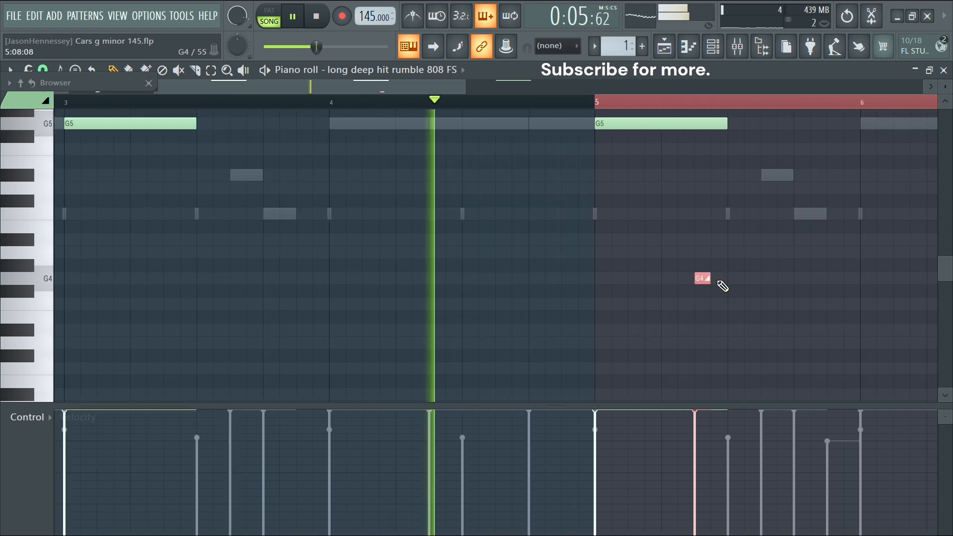
pyautogui.scroll(-3, 555, 321)
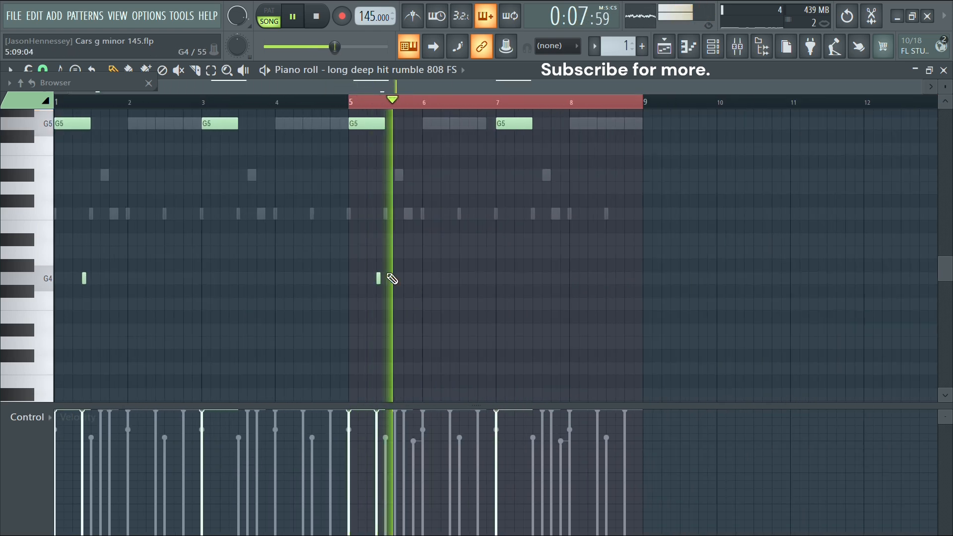
pyautogui.scroll(4, 393, 282)
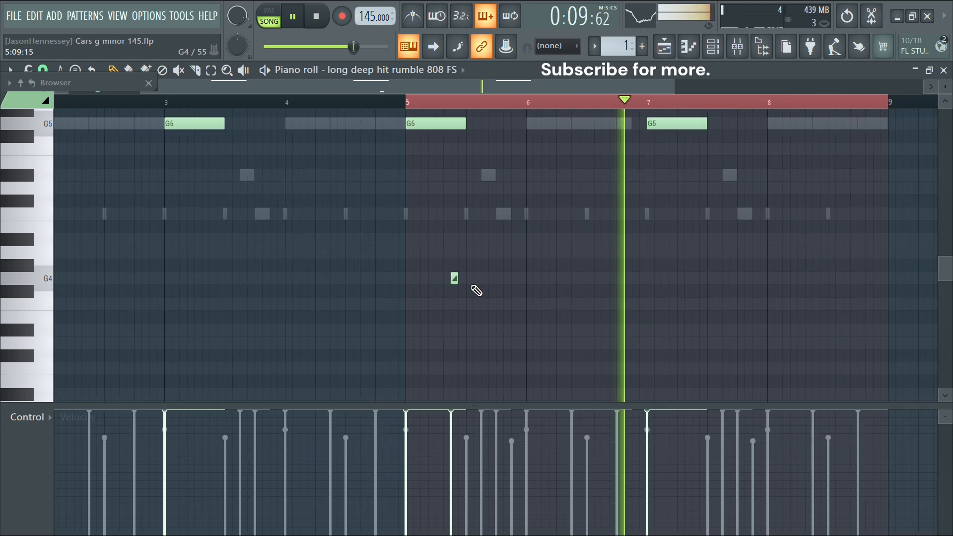
pyautogui.scroll(-4, 453, 266)
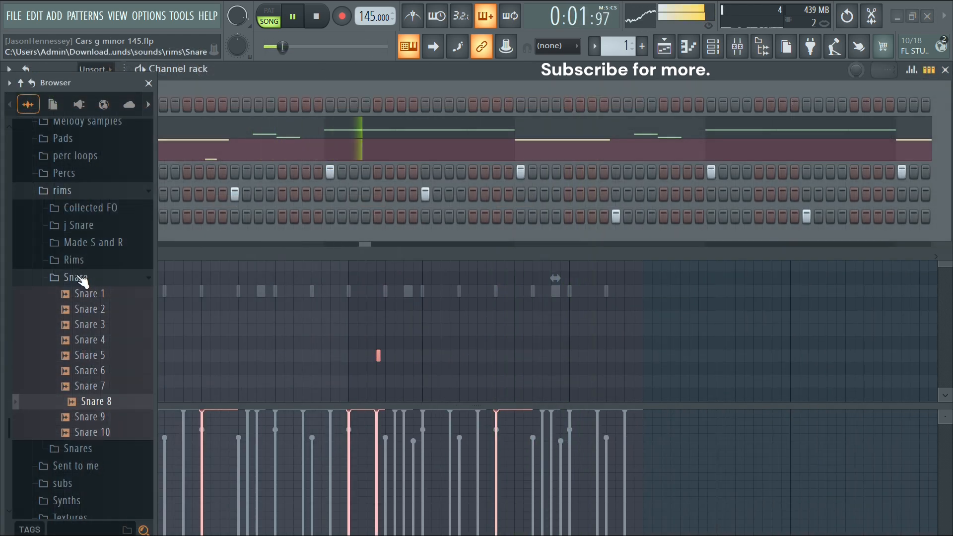
# Preview the samples in the Rims folder and add SPIKES RIM as a channel with hits on steps 9, 25, 41 and 57.
pyautogui.press('space')
pyautogui.click(74, 260)
pyautogui.moveTo(106, 328); pyautogui.dragTo(449, 199)
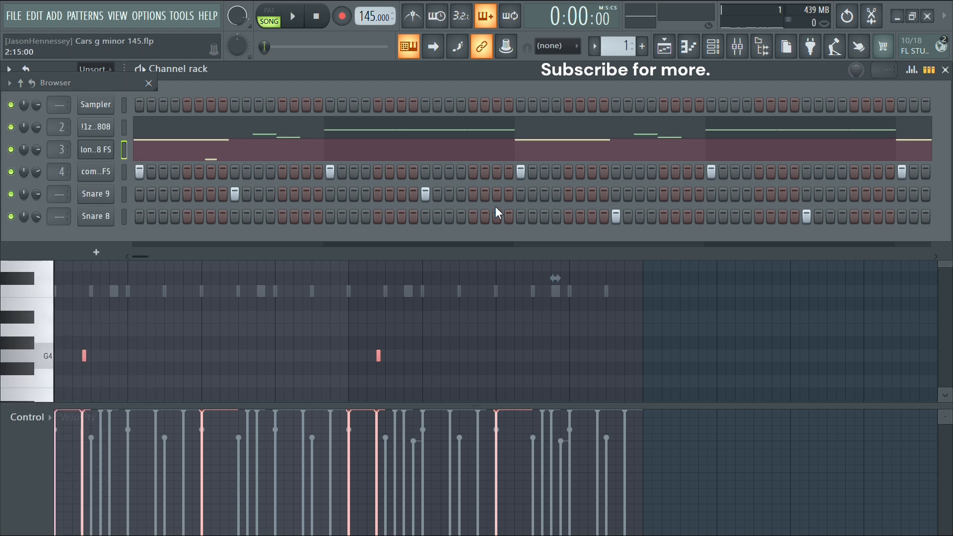
pyautogui.click(89, 322)
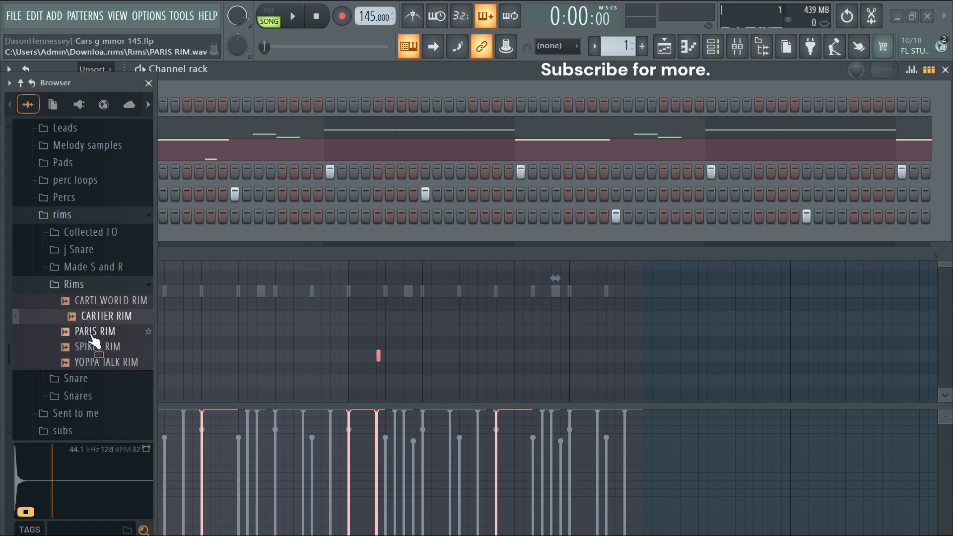
pyautogui.click(89, 331)
pyautogui.click(89, 337)
pyautogui.moveTo(92, 347); pyautogui.dragTo(92, 253)
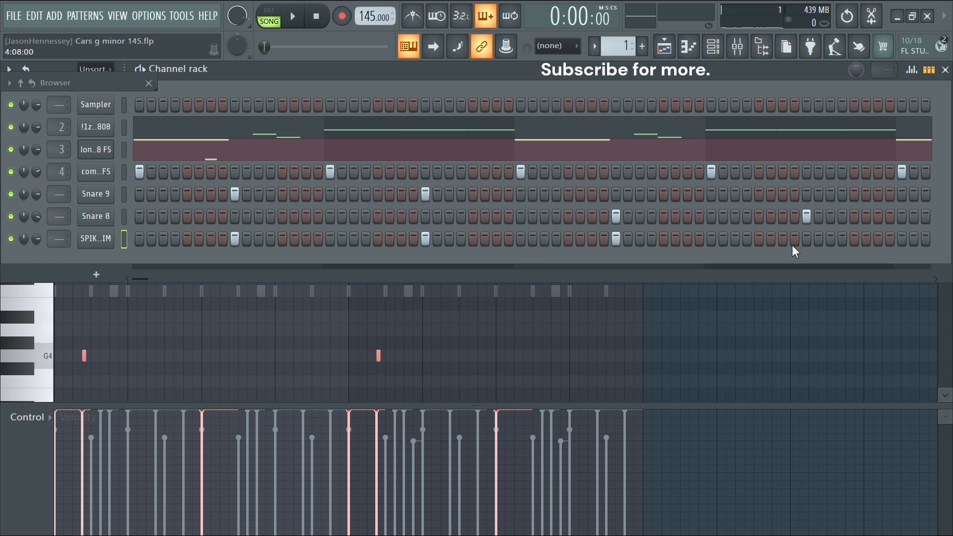
# Duplicate the SPIKES RIM hits into bars 5 to 8 and slightly lower the velocity of all of them.
pyautogui.rightClick(115, 237)
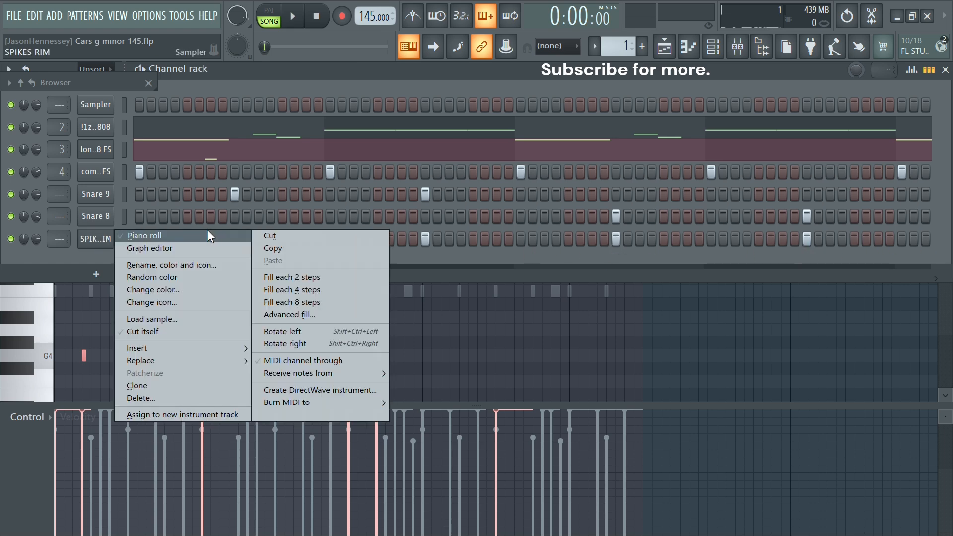
pyautogui.click(207, 231)
pyautogui.moveTo(643, 101); pyautogui.dragTo(351, 121)
pyautogui.hotkey('ctrl', 'b')
pyautogui.press('space')
pyautogui.hotkey('ctrl', 'a')
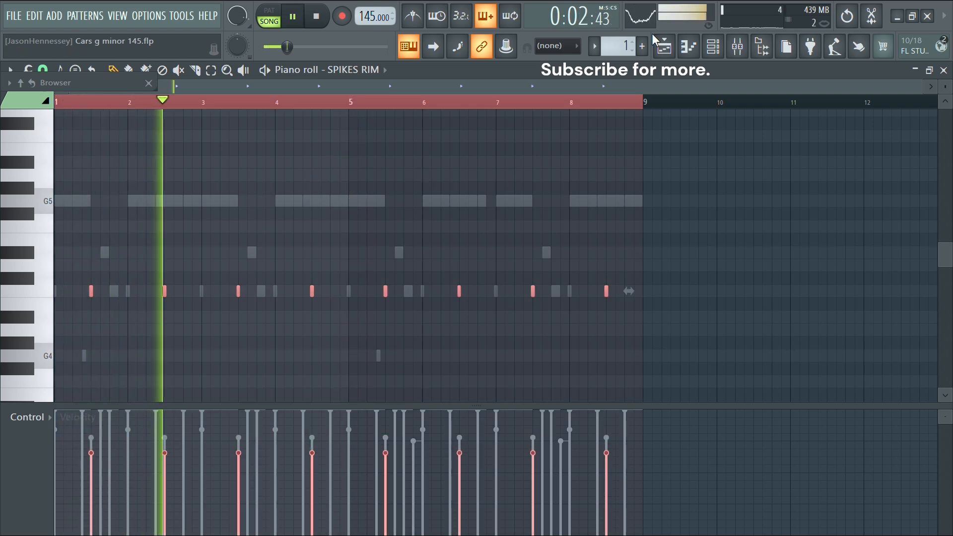
# Add a Metal HH channel with a hit on every second step and play the beat from the start.
pyautogui.click(712, 46)
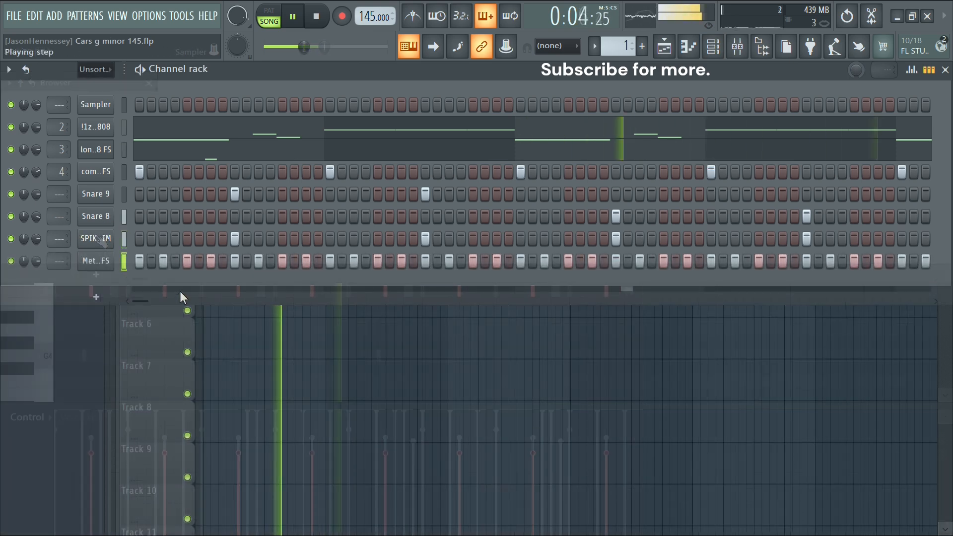
pyautogui.press('space')
pyautogui.moveTo(296, 45); pyautogui.dragTo(266, 45)
pyautogui.press('space')
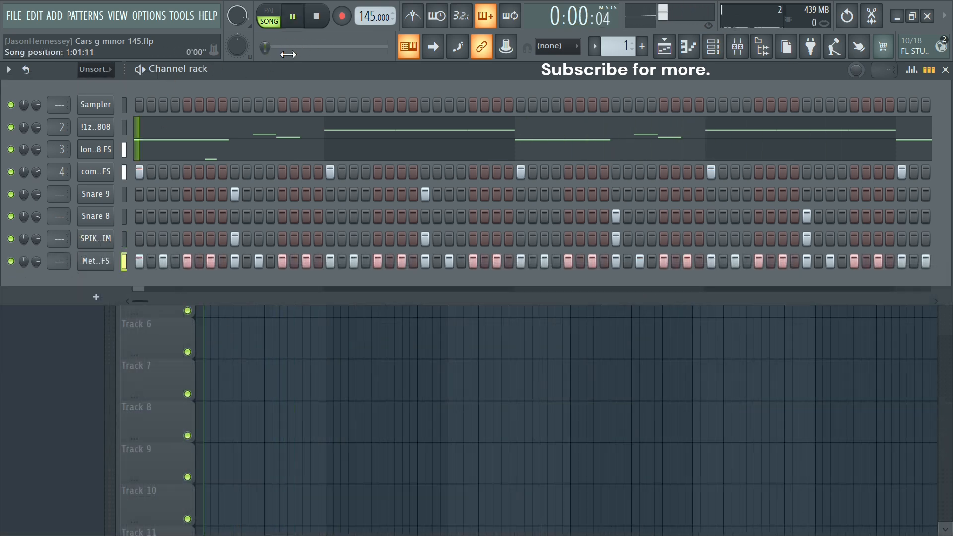
pyautogui.press('space')
pyautogui.press('space')
pyautogui.press('space')
# Delete all Metal HH notes in the piano roll except those on steps 1 and 3 of bar 1.
pyautogui.click(148, 260)
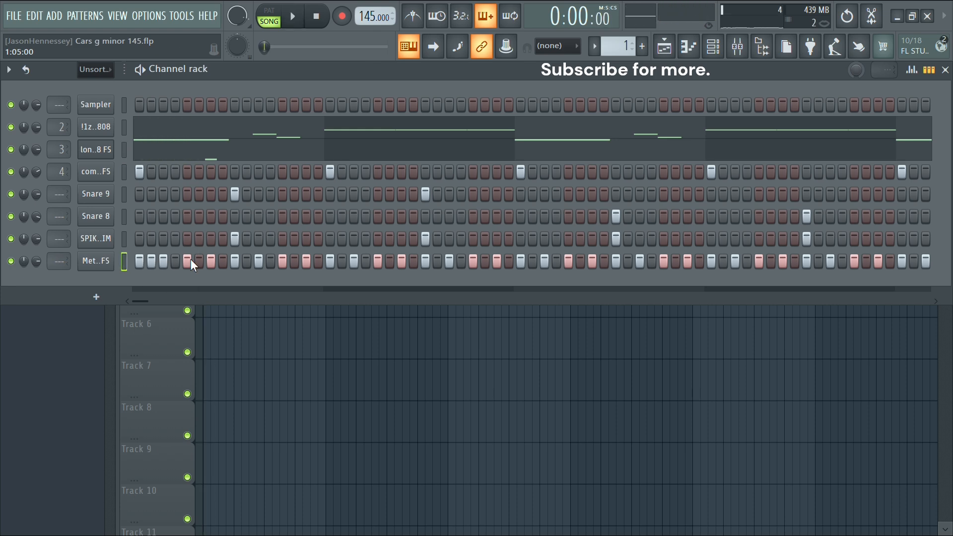
pyautogui.rightClick(67, 262)
pyautogui.rightClick(104, 257)
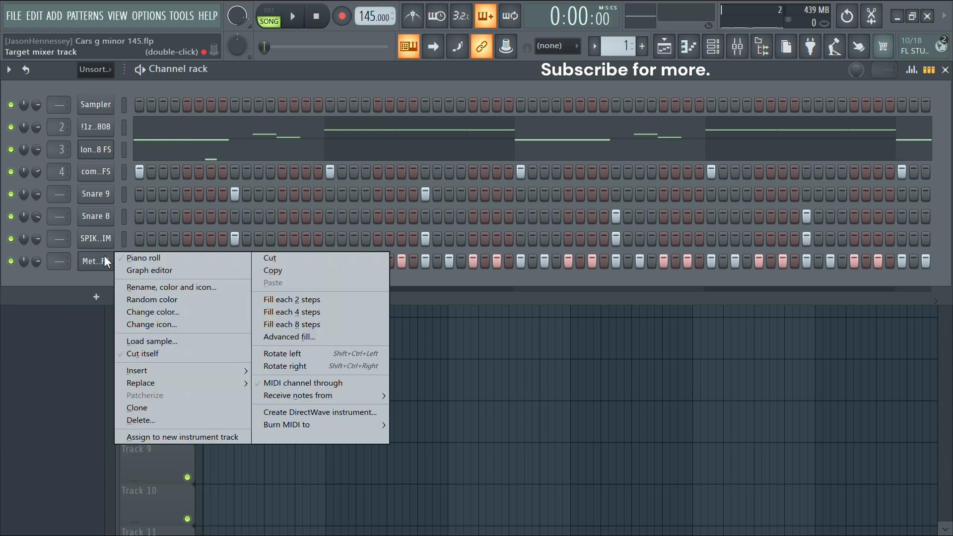
pyautogui.click(144, 258)
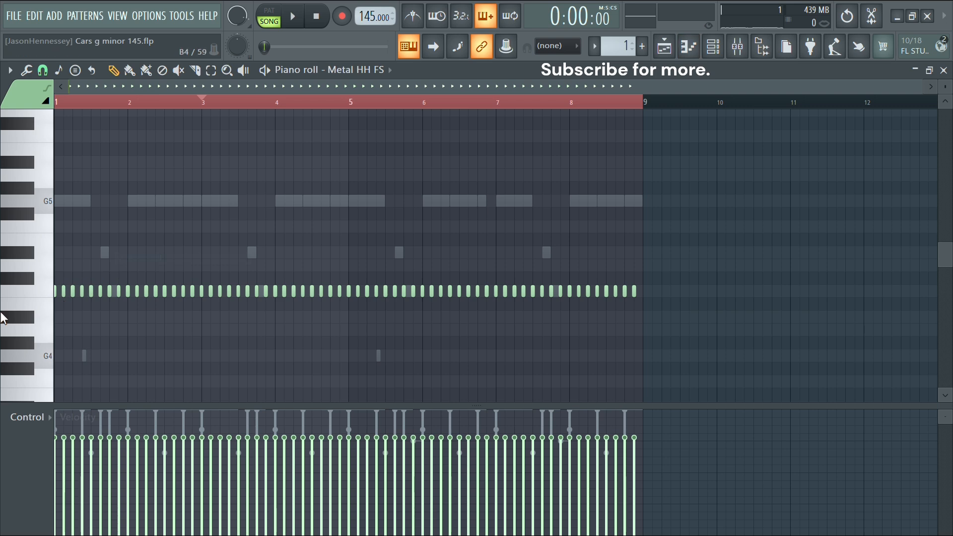
pyautogui.scroll(3, 122, 295)
pyautogui.moveTo(88, 293); pyautogui.dragTo(946, 292)
pyautogui.scroll(-3, 431, 289)
pyautogui.moveTo(434, 292); pyautogui.dragTo(778, 302)
pyautogui.scroll(5, 38, 323)
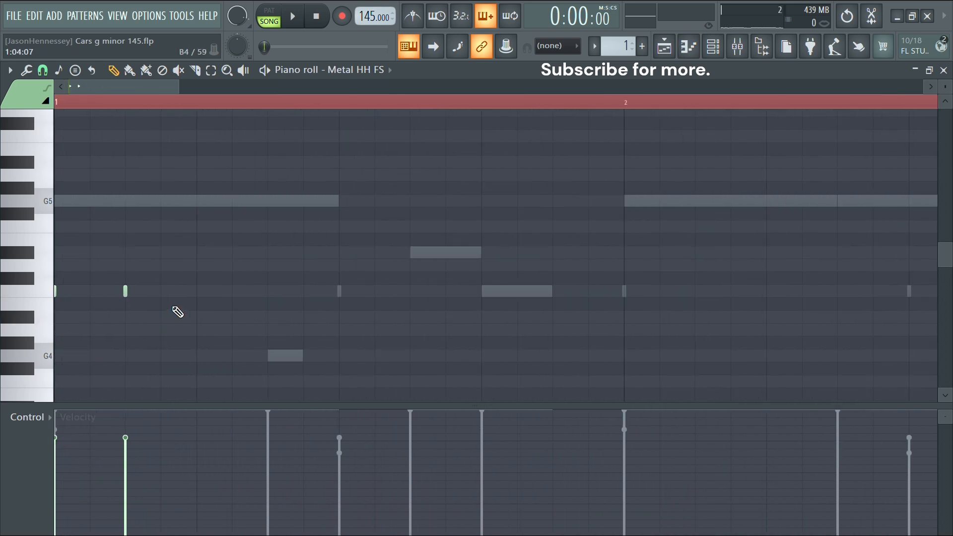
# Build a sparse two-bar Metal HH pattern with a three-hit roll and varied velocities, repeat it through bar 8, and play it.
pyautogui.moveTo(126, 291); pyautogui.dragTo(189, 286)
pyautogui.press('space')
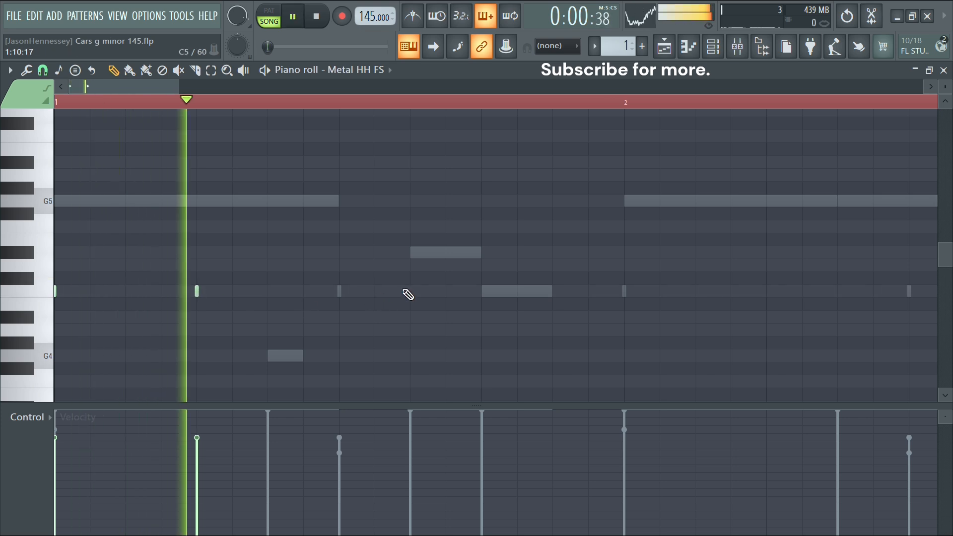
pyautogui.click(446, 291)
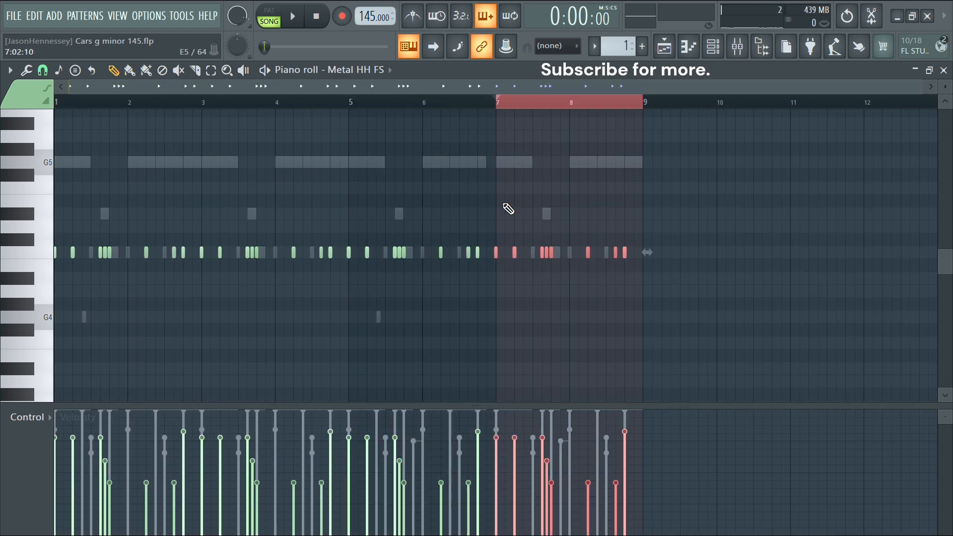
pyautogui.hotkey('ctrl', 'a')
pyautogui.press('space')
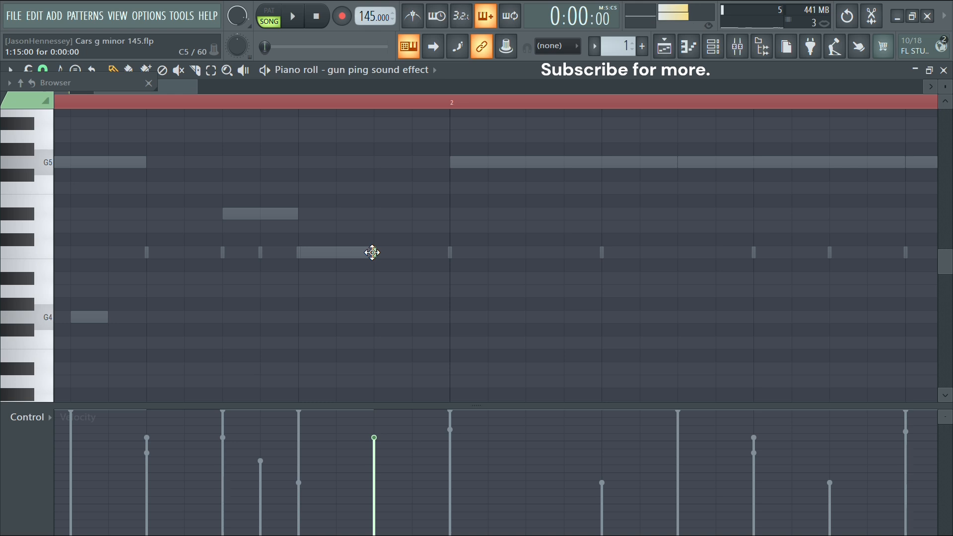
# Move the gun ping sound effect note to step 13 of bar 1, checking its timing with playback.
pyautogui.moveTo(367, 251); pyautogui.dragTo(329, 256)
pyautogui.press('space')
pyautogui.press('space')
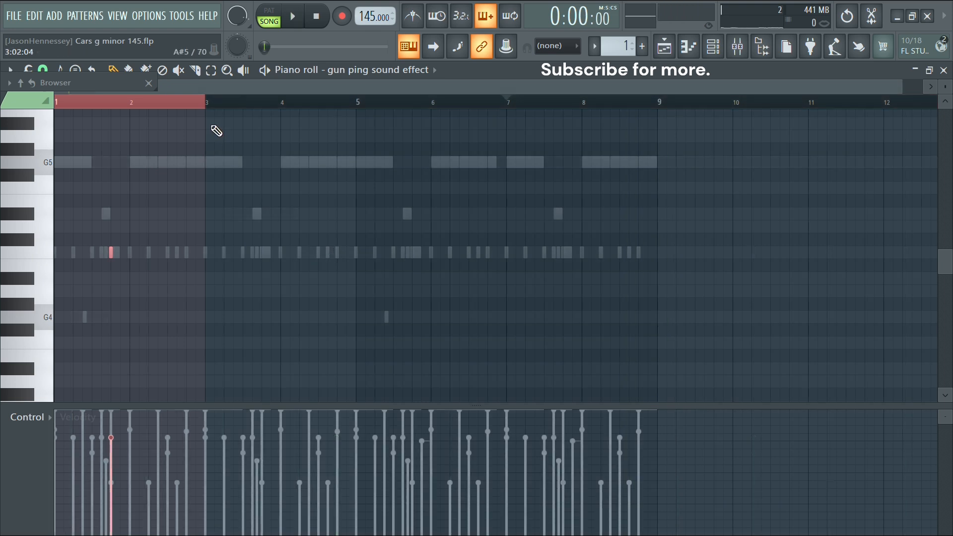
# Duplicate the gun ping note into bars 3, 5 and 7 and select all eight bars.
pyautogui.hotkey('ctrl', 'b')
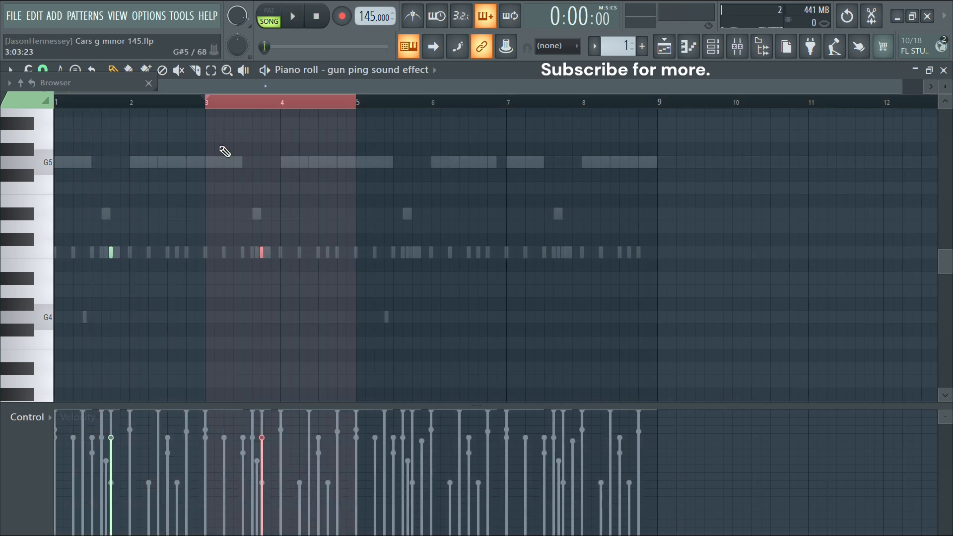
pyautogui.moveTo(209, 101); pyautogui.dragTo(9, 135)
pyautogui.hotkey('ctrl', 'b')
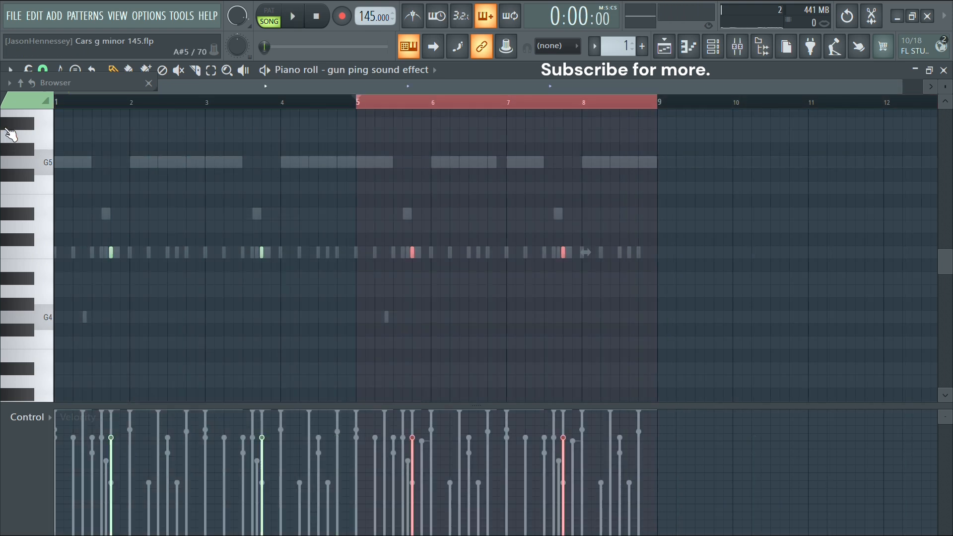
pyautogui.moveTo(362, 99); pyautogui.dragTo(82, 368)
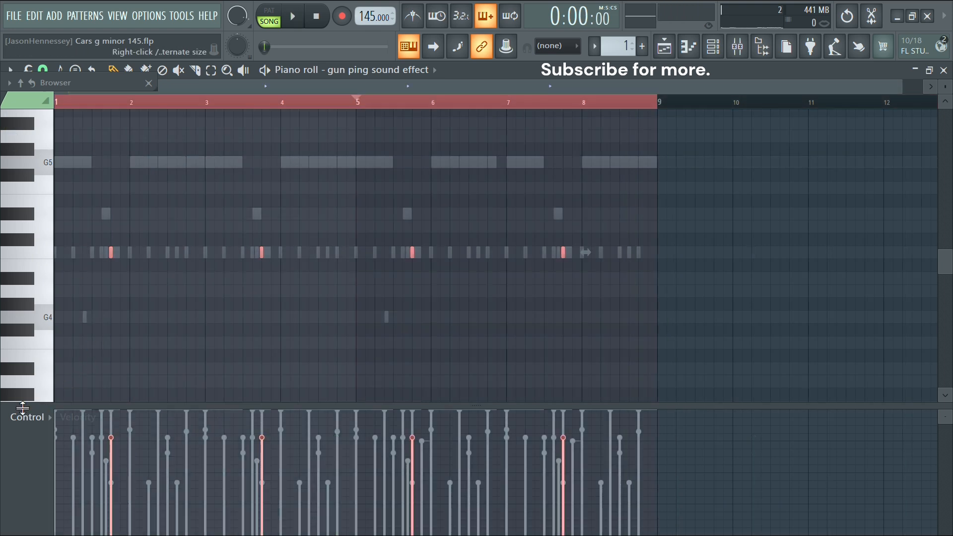
# Pan the gun ping notes right in bars 1 and 7 and left in bars 3 and 5, and play them.
pyautogui.scroll(1, 26, 417)
pyautogui.moveTo(136, 406); pyautogui.dragTo(134, 416)
pyautogui.click(121, 431)
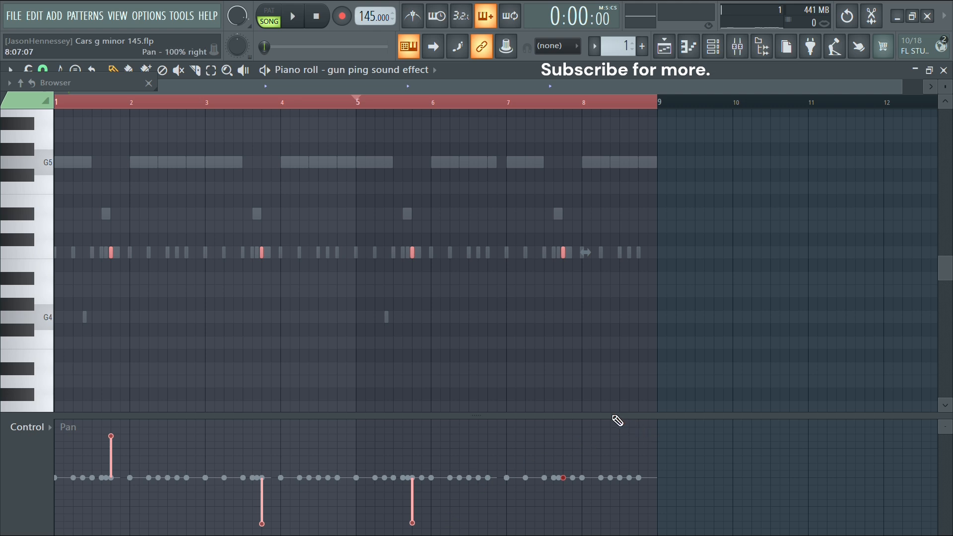
pyautogui.press('space')
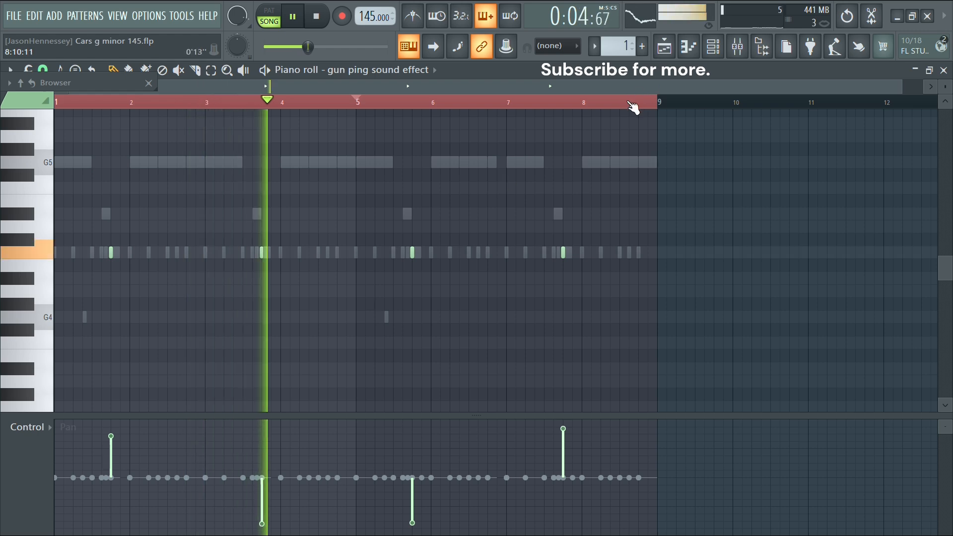
# Load Fruity Parametric EQ 2 on the gun ping sound effect's mixer track with the General EQ preset and enlarge the equalizer.
pyautogui.press('F9')
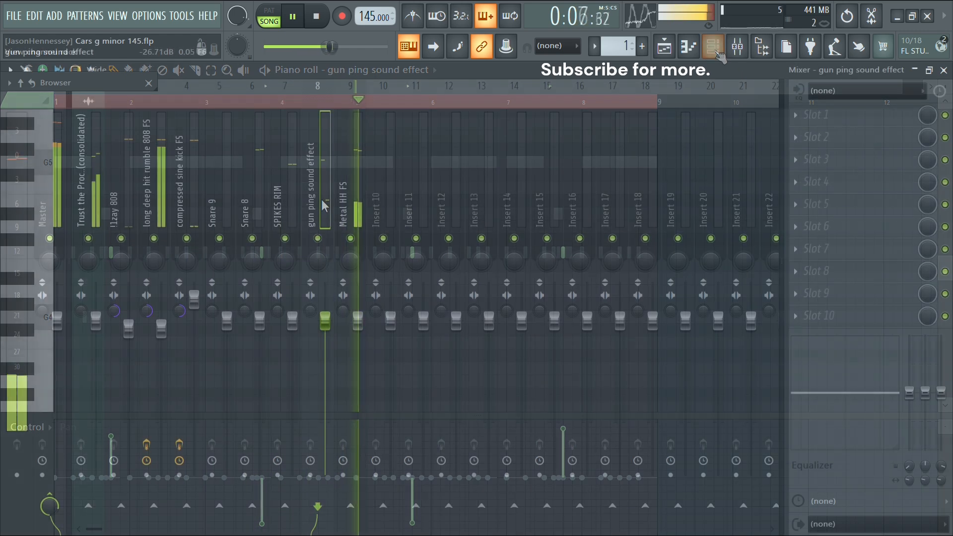
pyautogui.press('space')
pyautogui.click(814, 115)
pyautogui.click(515, 486)
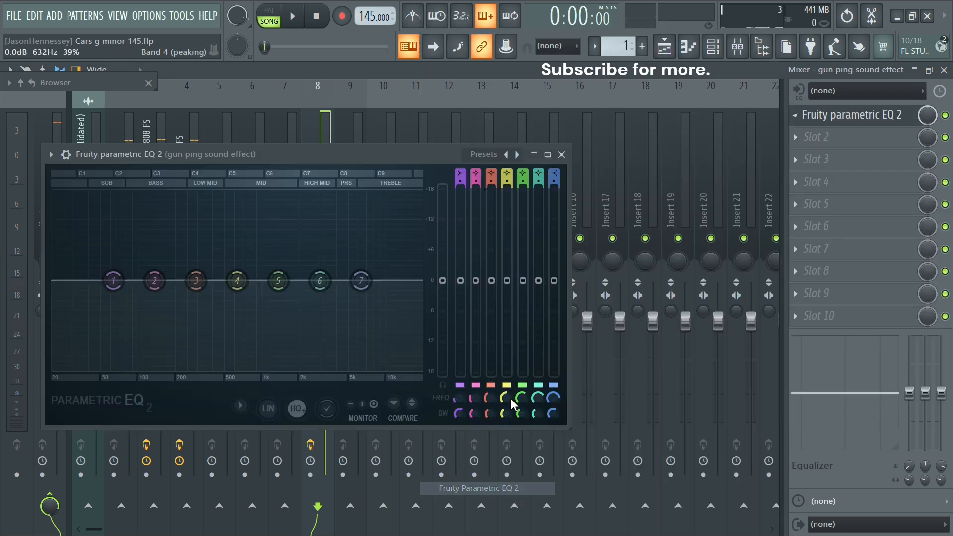
pyautogui.click(515, 157)
pyautogui.click(548, 238)
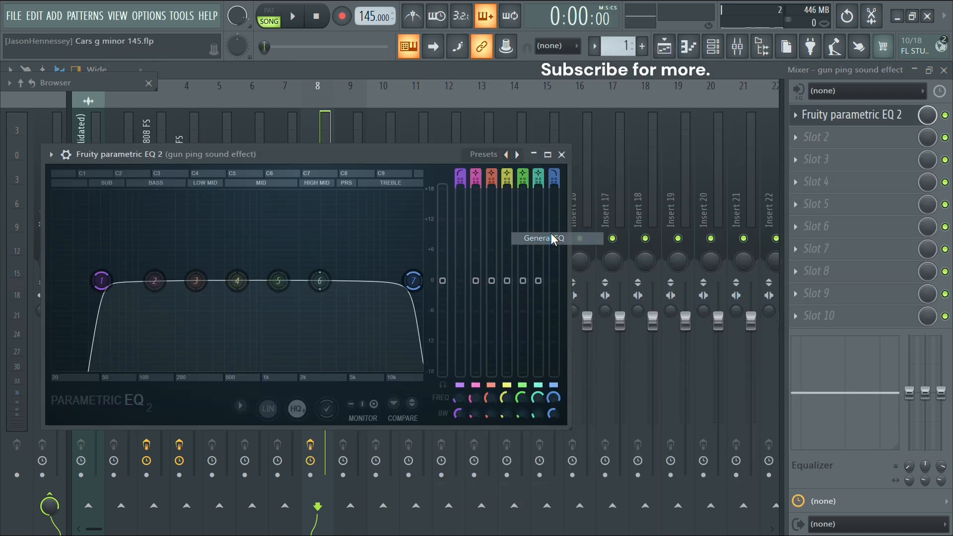
pyautogui.click(549, 156)
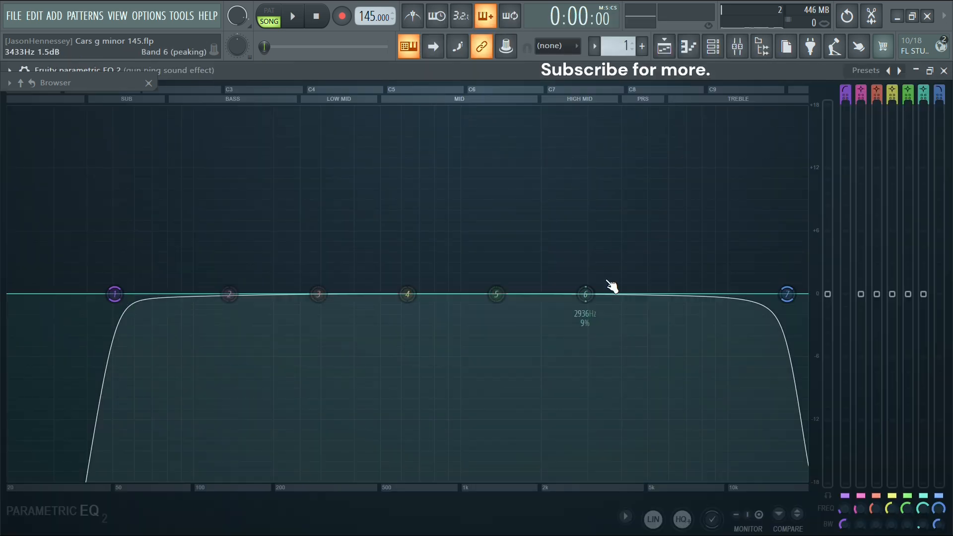
# Cut two narrow notches in the gun ping: band 6 at about 5.5 kHz and band 5 at about 4 kHz, each around -9.7 dB.
pyautogui.press('space')
pyautogui.press('space')
pyautogui.moveTo(587, 294); pyautogui.dragTo(659, 394)
pyautogui.press('space')
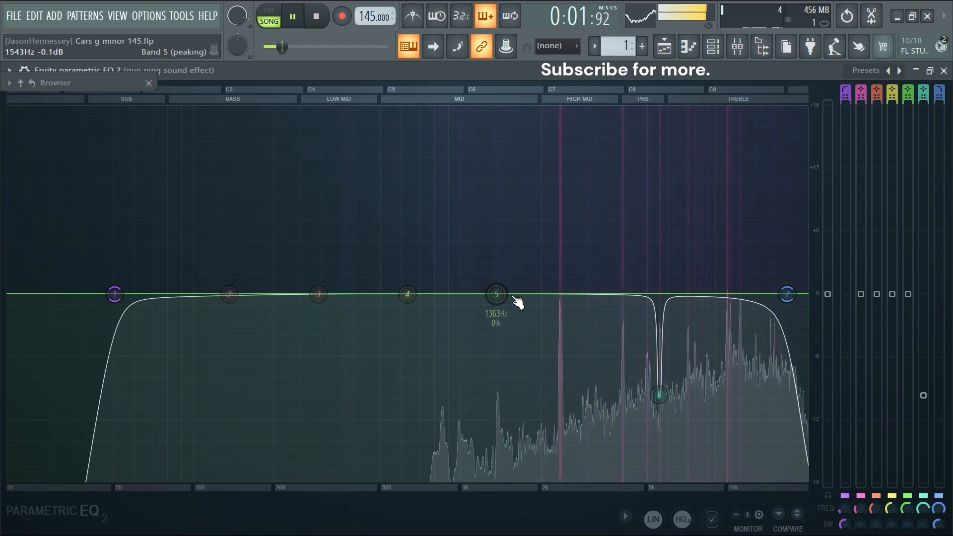
pyautogui.press('space')
pyautogui.moveTo(496, 295); pyautogui.dragTo(622, 396)
pyautogui.press('space')
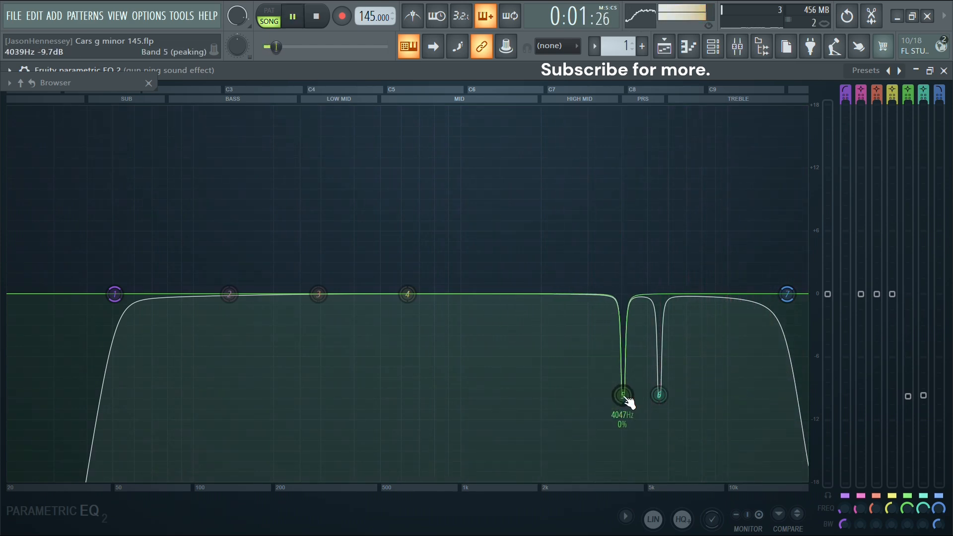
# Notch the gun ping at about 10 kHz with band 4 and about 11 kHz with band 3, checking with playback.
pyautogui.press('space')
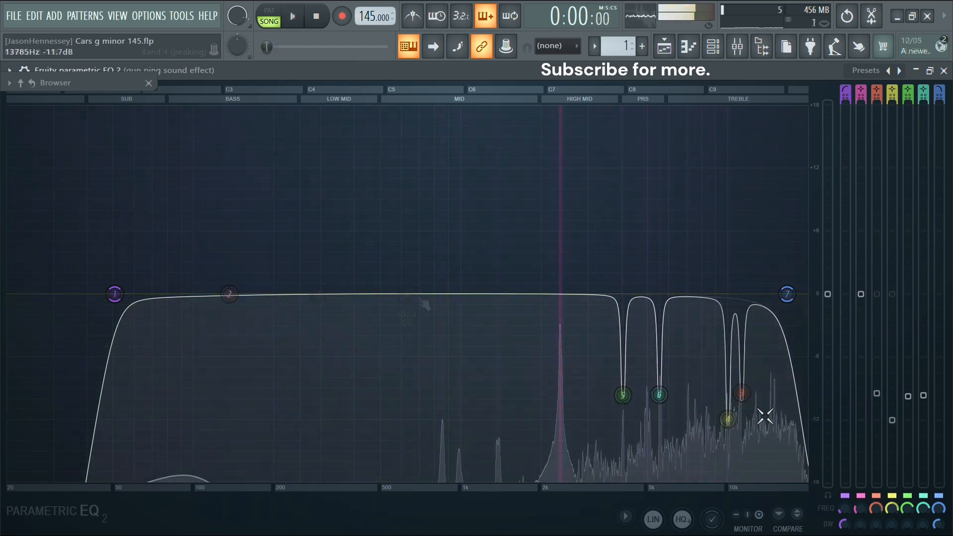
pyautogui.press('space')
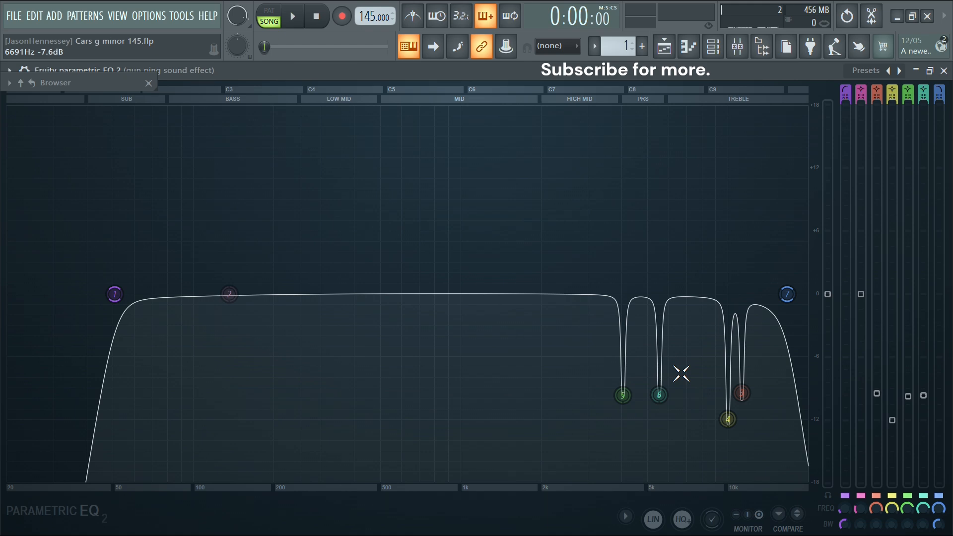
pyautogui.press('space')
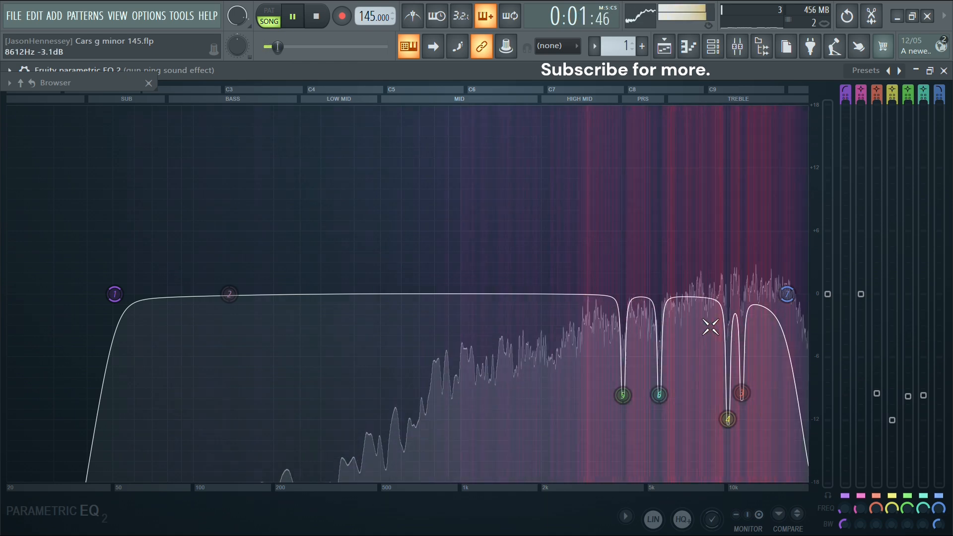
pyautogui.press('space')
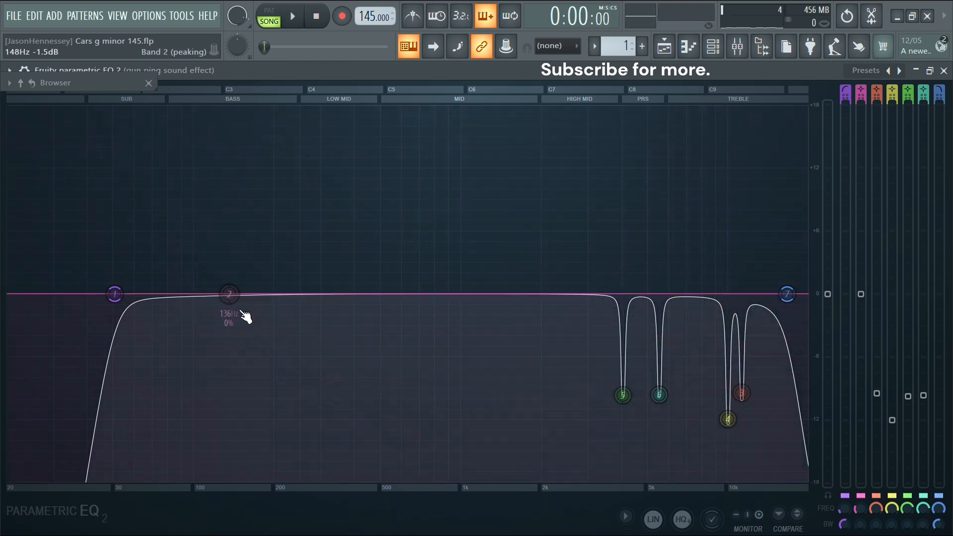
pyautogui.press('space')
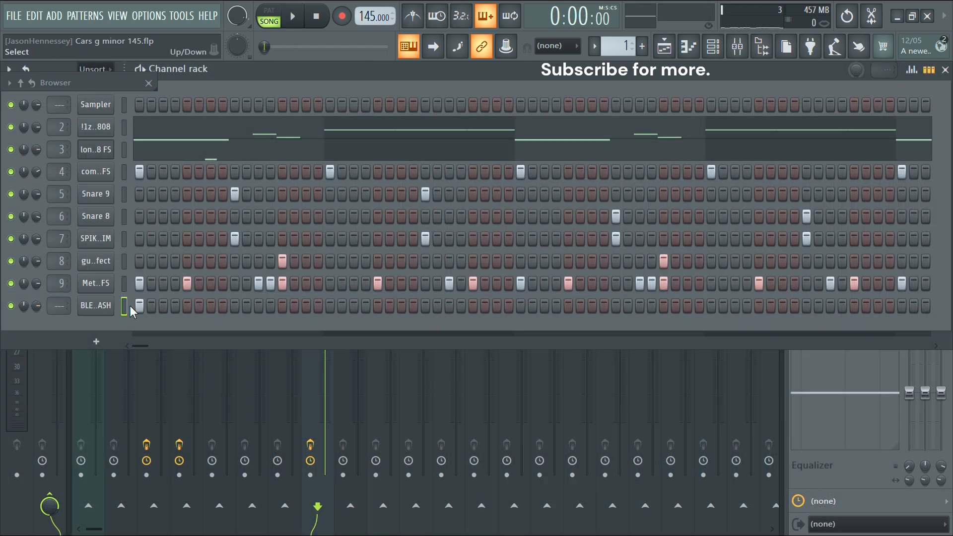
# Raise the trim and fade-out of the BLESSINGS CRASH sample, route it to mixer track 10, and play the beat.
pyautogui.click(102, 306)
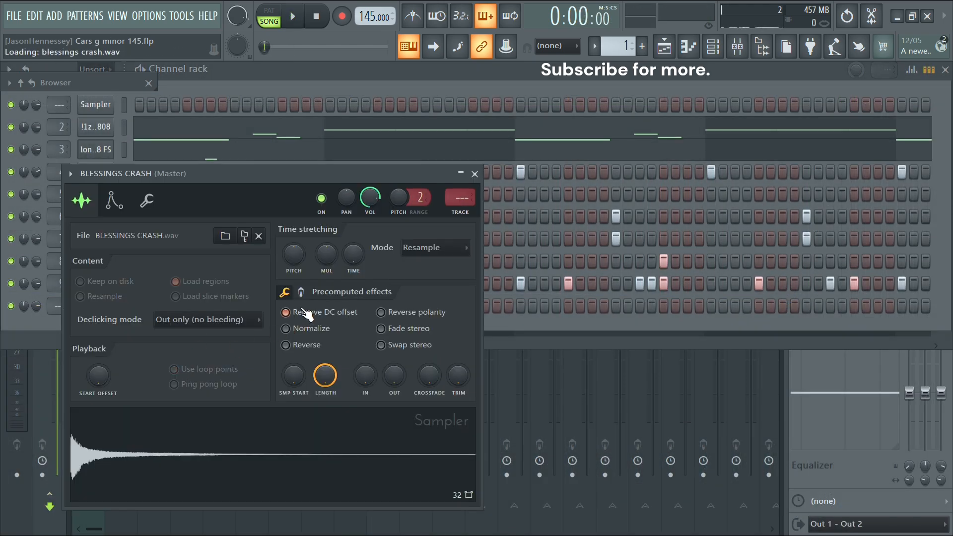
pyautogui.moveTo(458, 385); pyautogui.dragTo(467, 368)
pyautogui.click(414, 436)
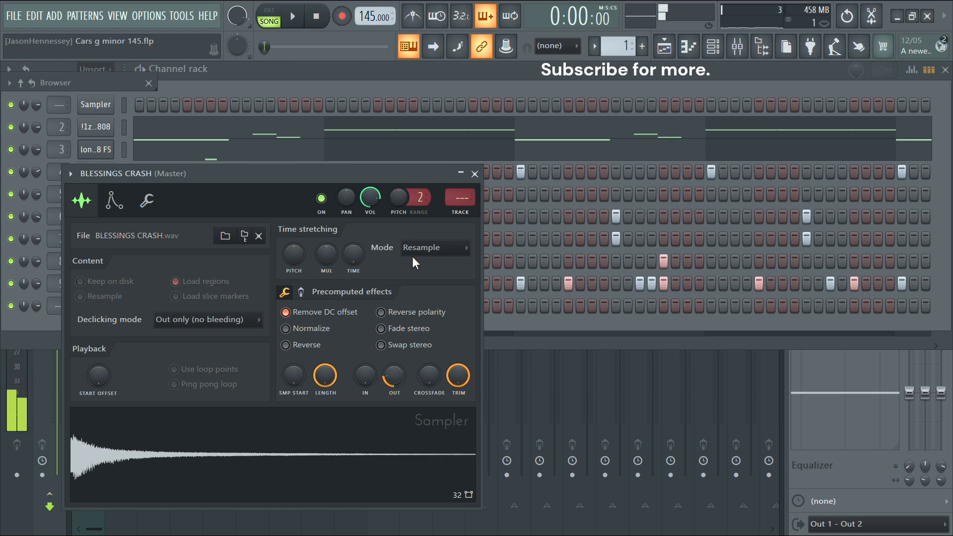
pyautogui.press('space')
pyautogui.click(474, 173)
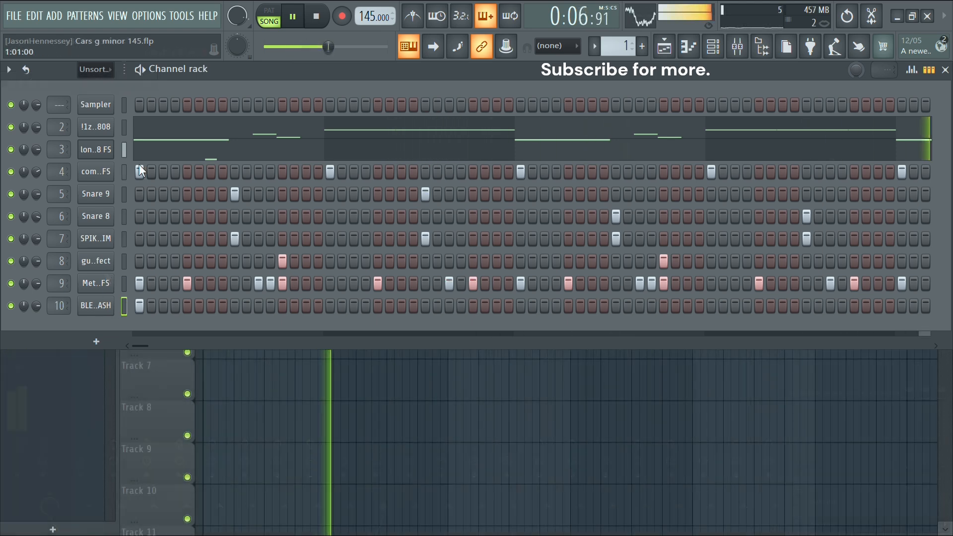
pyautogui.press('space')
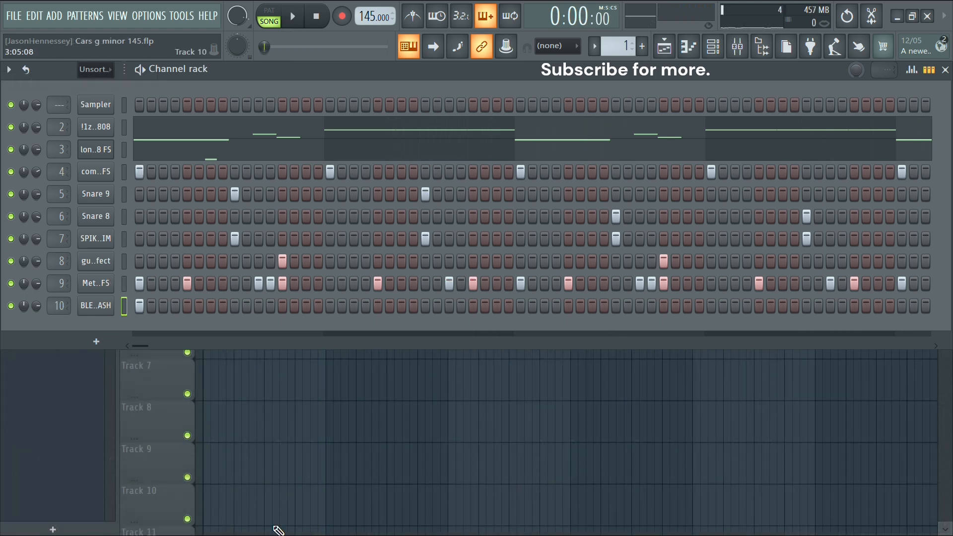
# Add a FLEX channel with the Brighter Humbucker AC15 preset and clear the trial notes from its piano roll.
pyautogui.click(97, 341)
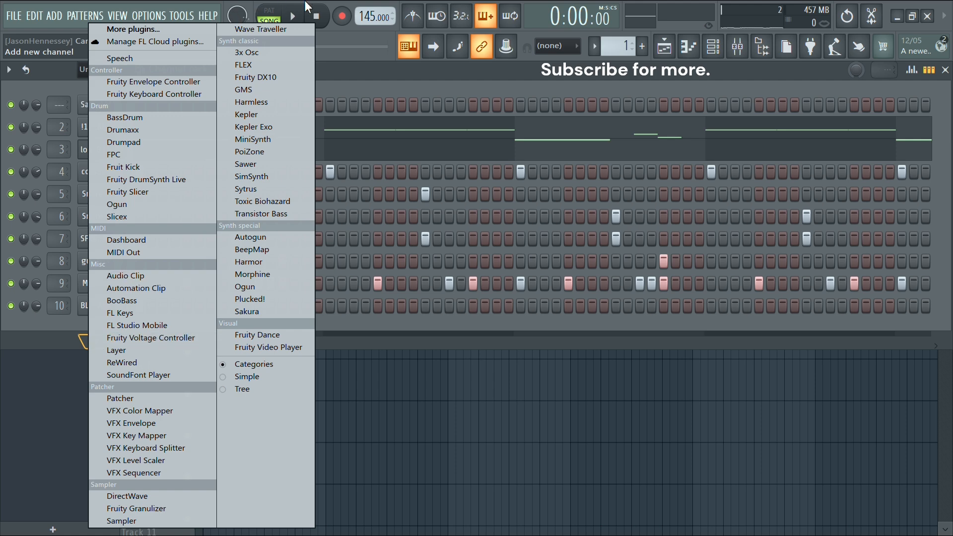
pyautogui.click(253, 65)
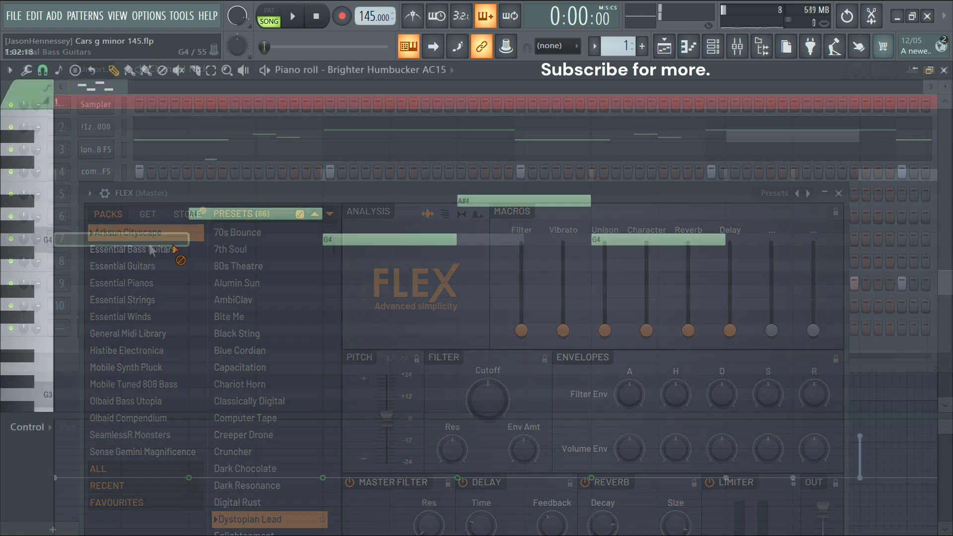
pyautogui.rightClick(492, 200)
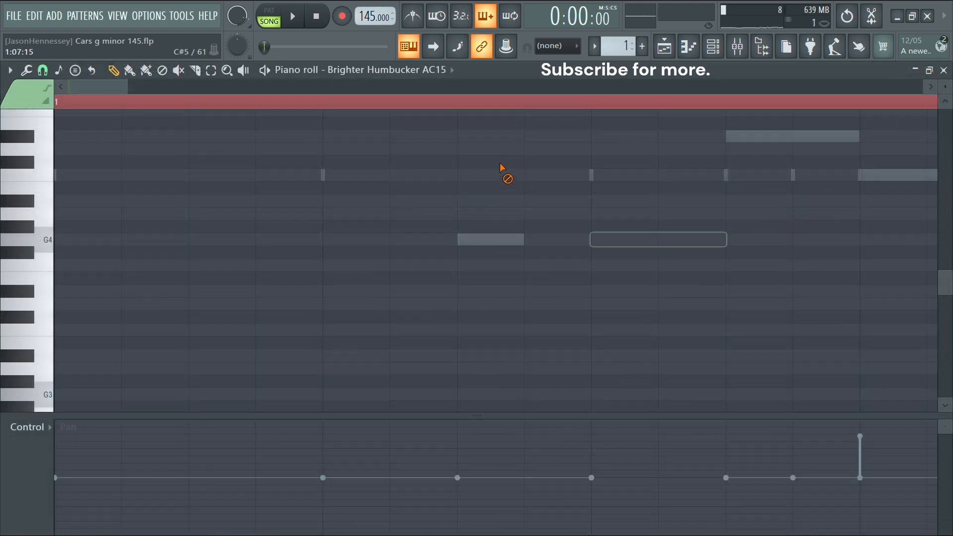
# Write a bar 1 guitar melody of G4, A4, A#4, G4, G4 and A4 over the beat, checking with playback.
pyautogui.scroll(-3, 506, 231)
pyautogui.press('space')
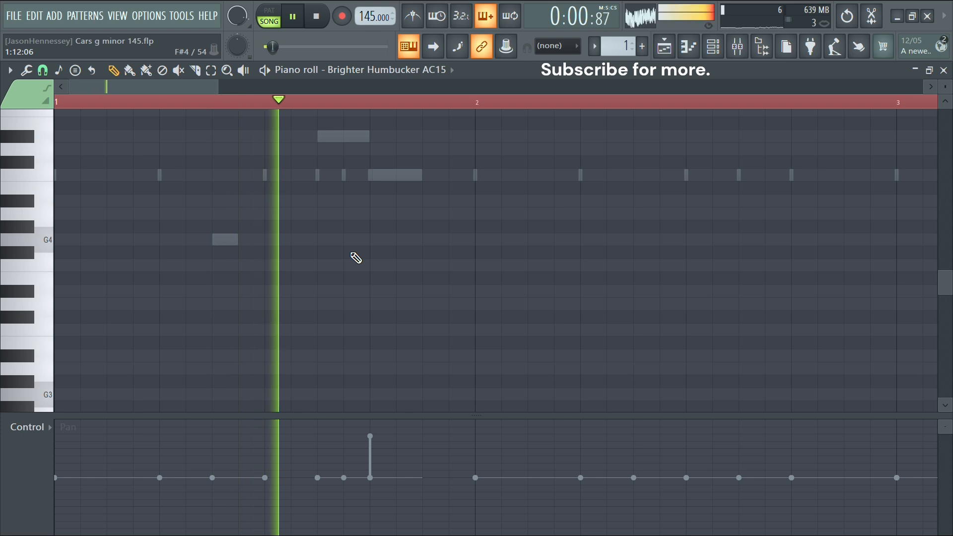
pyautogui.press('space')
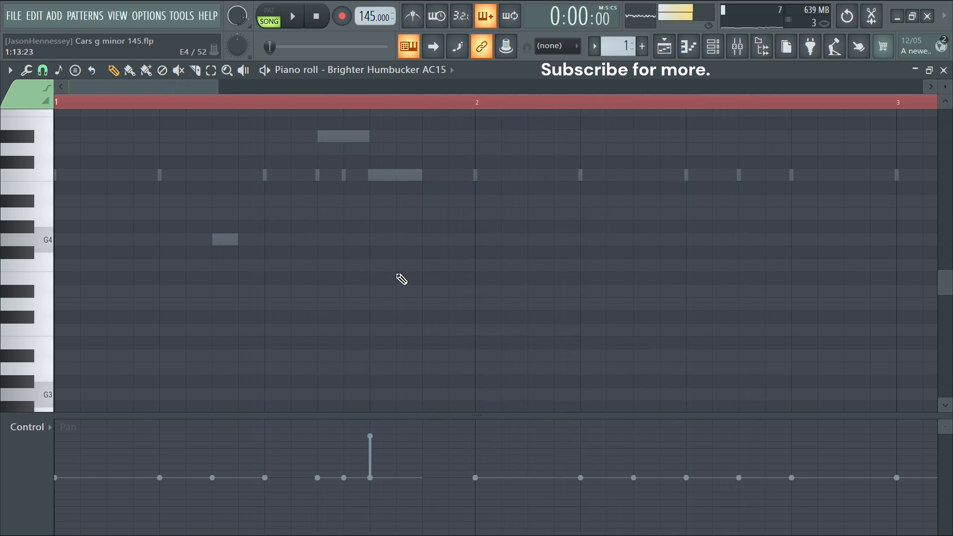
pyautogui.press('space')
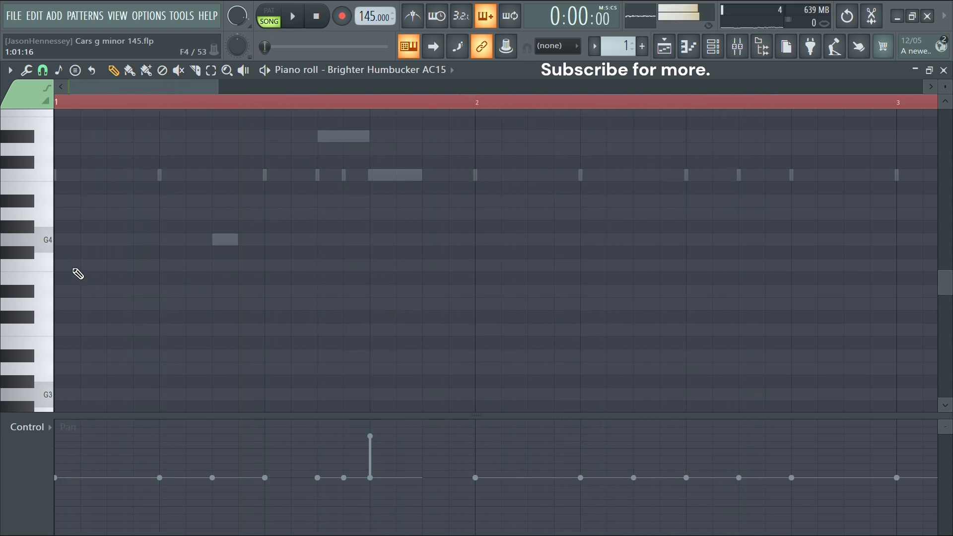
pyautogui.scroll(2, 60, 242)
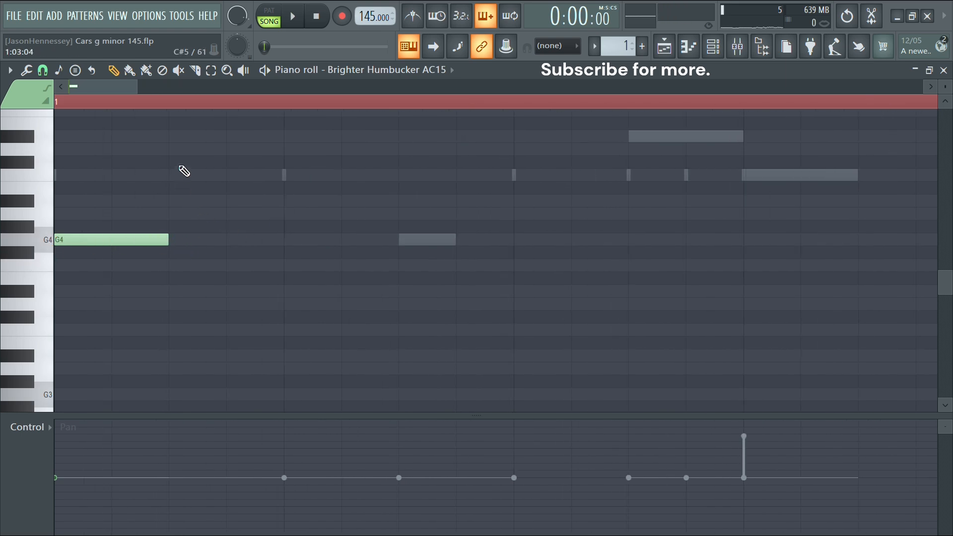
pyautogui.moveTo(363, 204); pyautogui.dragTo(355, 223)
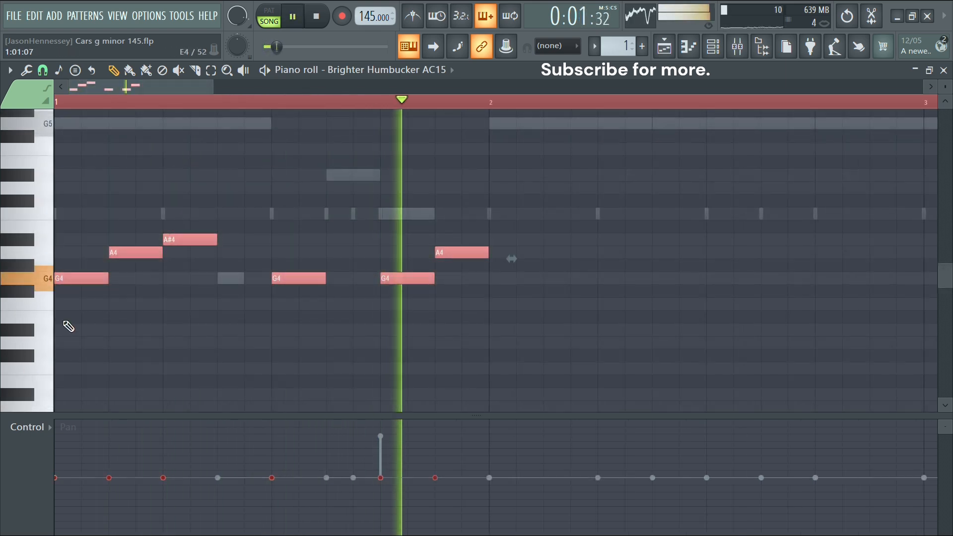
pyautogui.press('space')
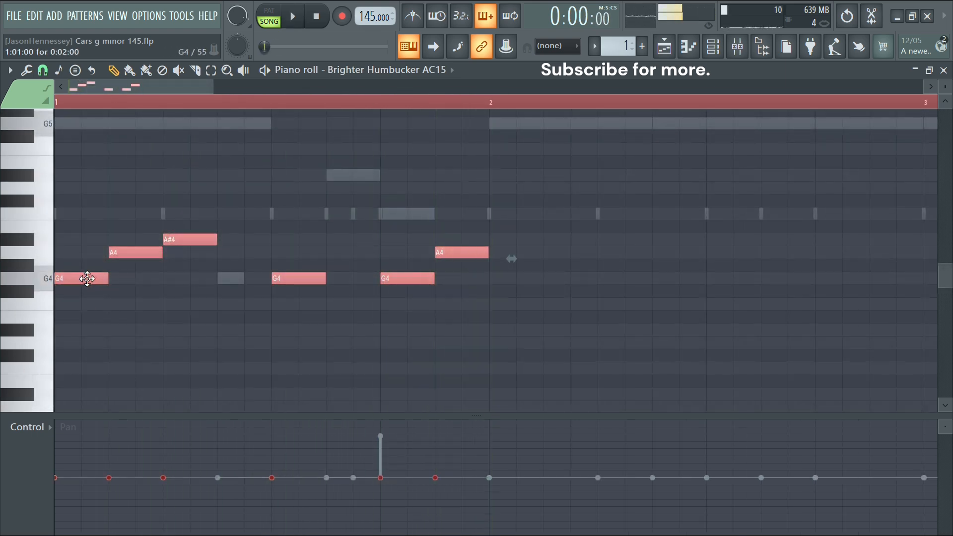
# Duplicate the bar 1 guitar melody into bar 2 and delete the copied G4 note in the middle of bar 2.
pyautogui.hotkey('ctrl', 'b')
pyautogui.press('space')
pyautogui.scroll(-2, 502, 319)
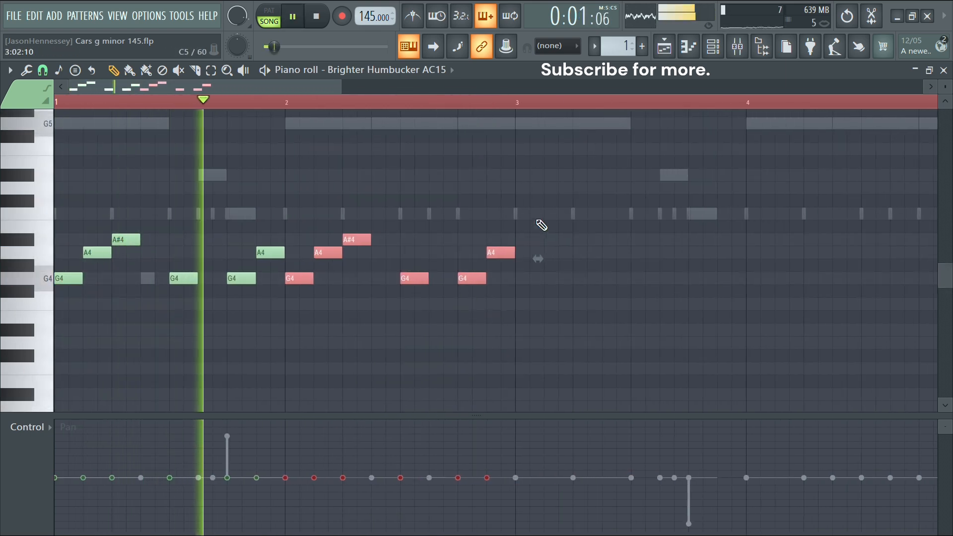
pyautogui.moveTo(529, 199); pyautogui.dragTo(55, 313)
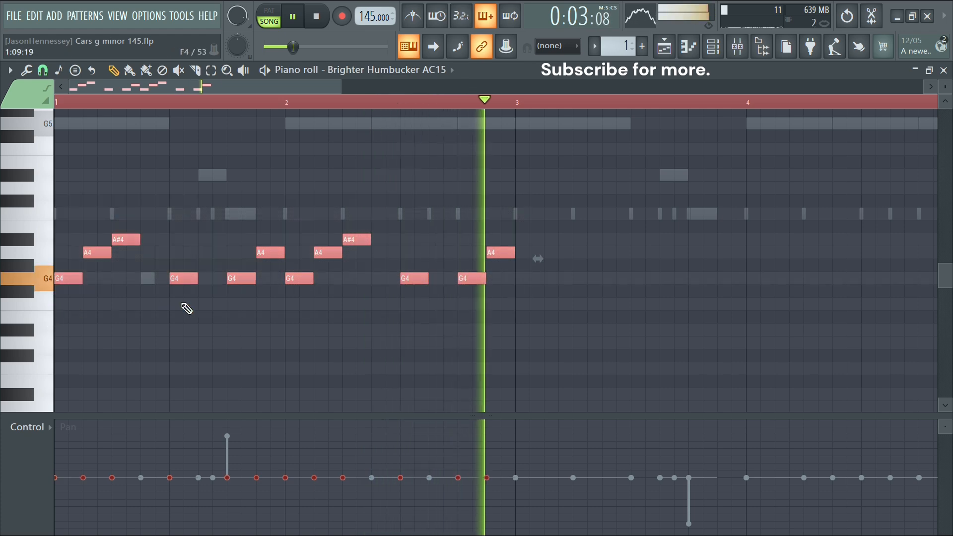
pyautogui.keyDown('ctrl'); pyautogui.click(399, 300); pyautogui.keyUp('ctrl')
pyautogui.press('space')
pyautogui.press('space')
pyautogui.rightClick(413, 283)
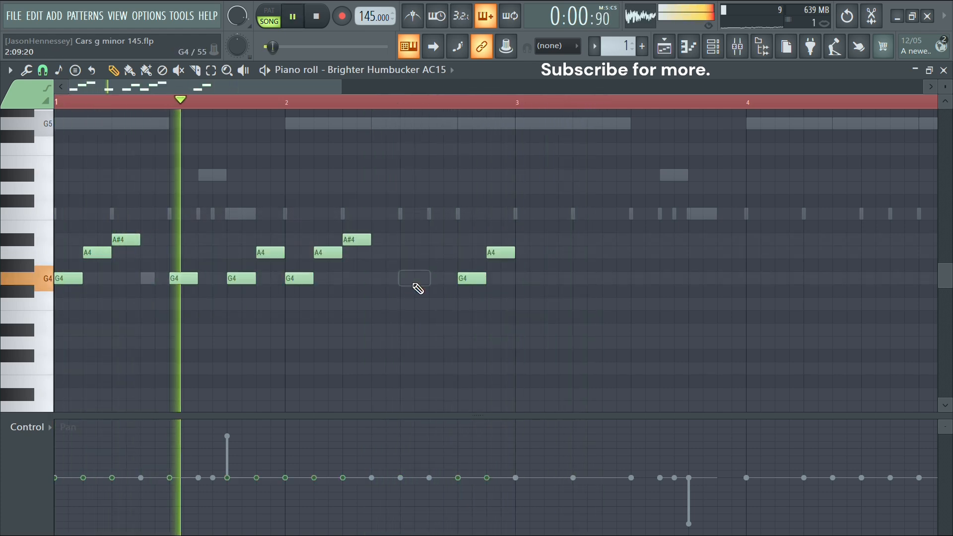
# Rework the end of bar 2, repeat the guitar melody through bar 8, and layer a higher harmony raised by one semitone.
pyautogui.moveTo(520, 208); pyautogui.dragTo(437, 337)
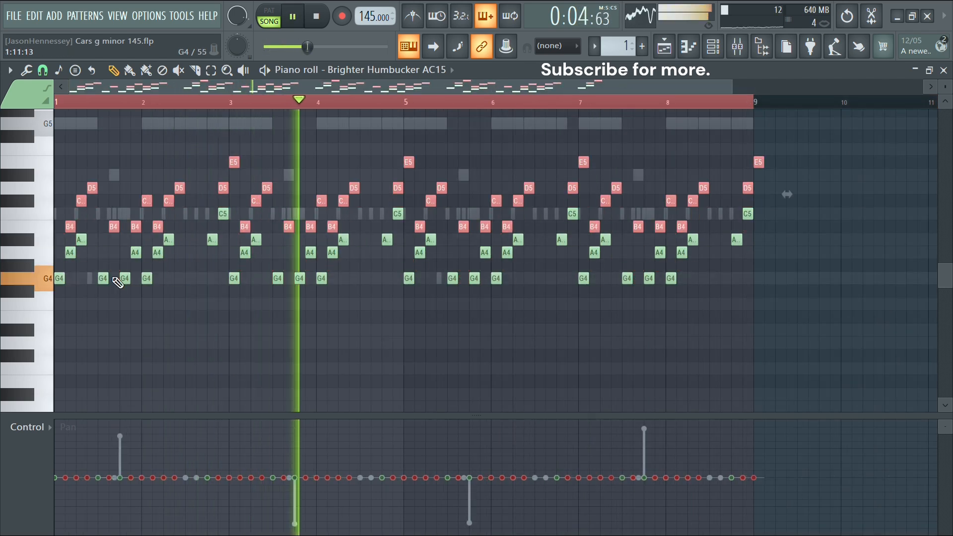
pyautogui.hotkey('shift', 'Up')
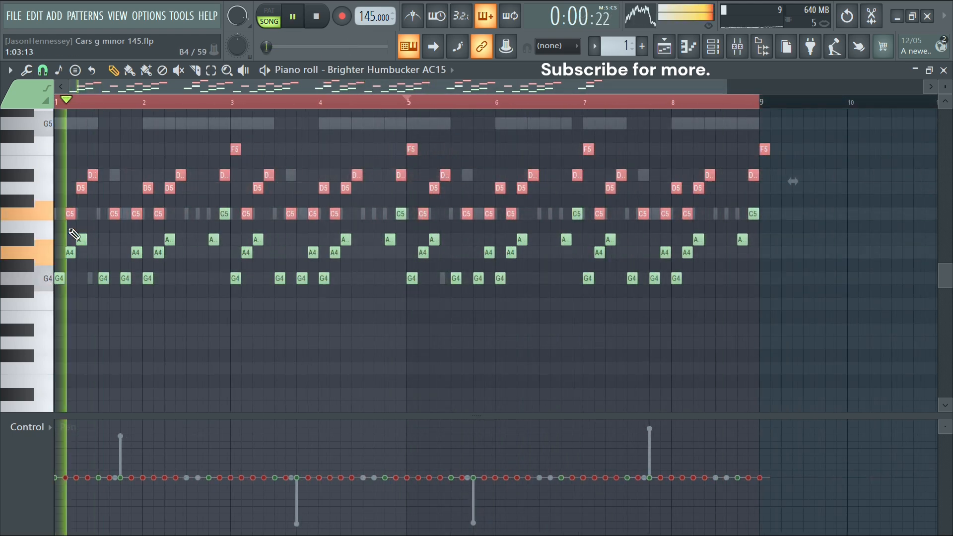
pyautogui.scroll(3, 74, 233)
pyautogui.press('space')
# Remove the F5 harmony note starting bar 3 and horizontally flip the melody notes from mid-bar 3 into bar 4.
pyautogui.click(80, 217)
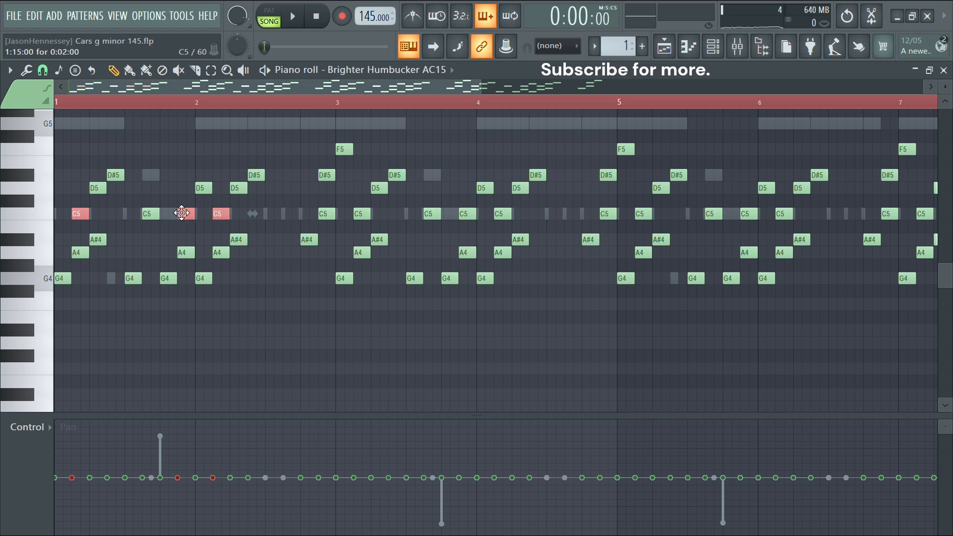
pyautogui.press('space')
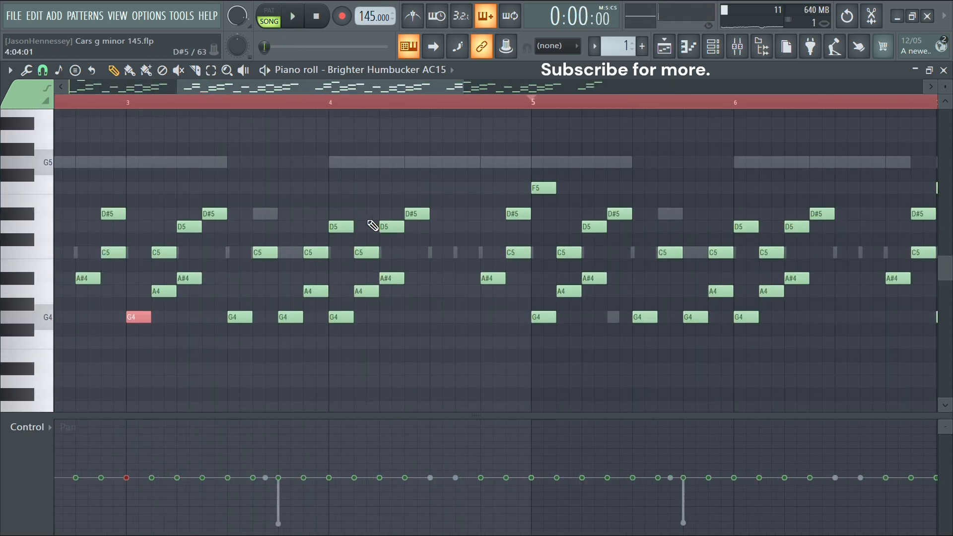
pyautogui.moveTo(381, 193); pyautogui.dragTo(248, 359)
pyautogui.hotkey('alt', 'y')
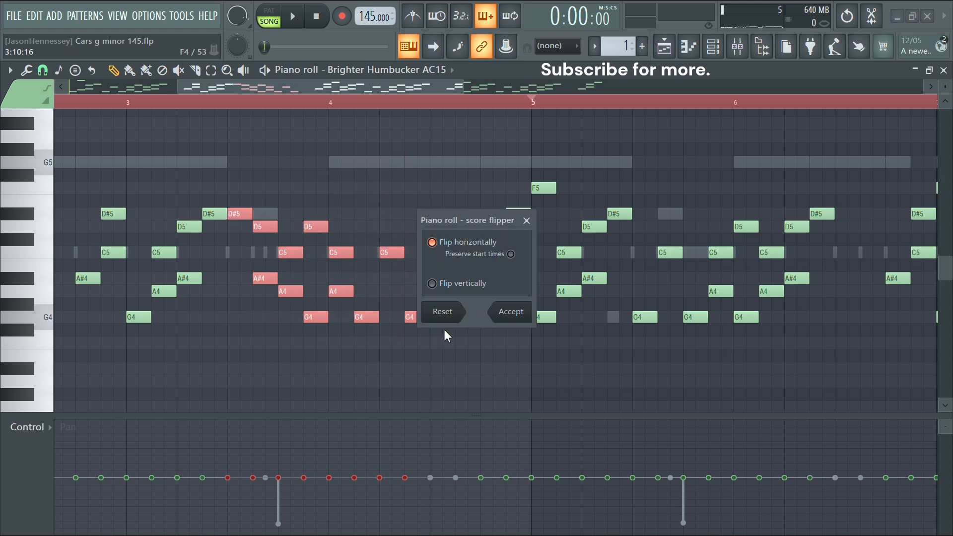
pyautogui.click(512, 314)
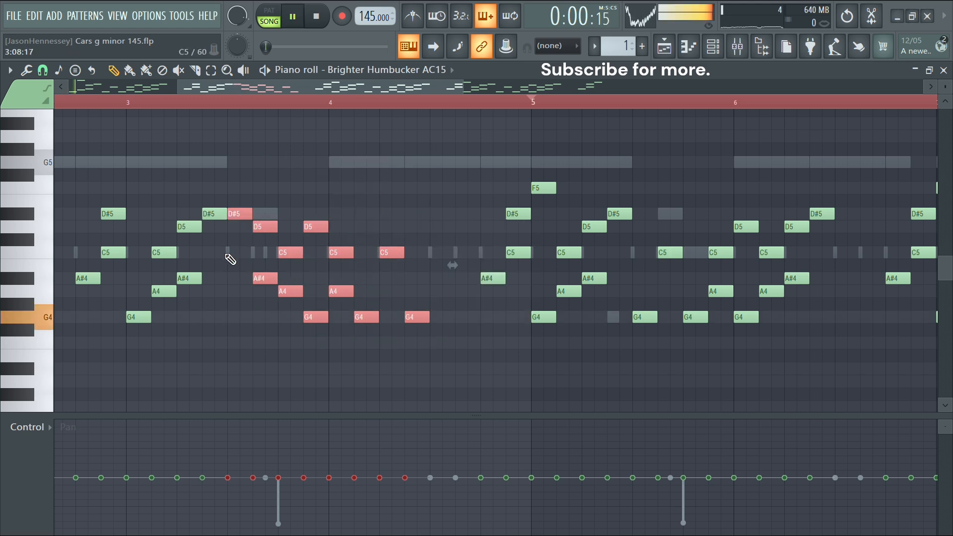
# Delete the guitar notes from bar 5 onward and transpose all notes in bars 3 and 4 up seven semitones.
pyautogui.scroll(3, 230, 256)
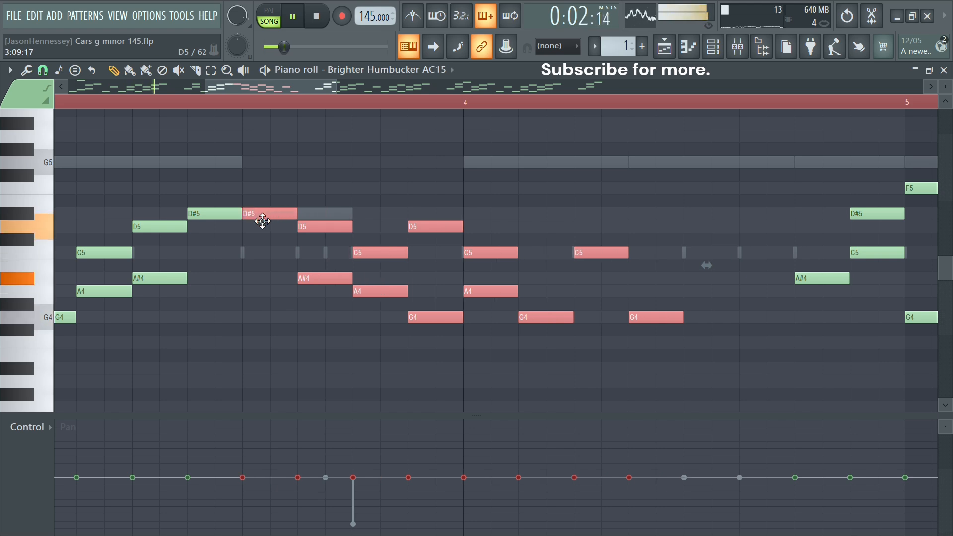
pyautogui.scroll(-2, 292, 287)
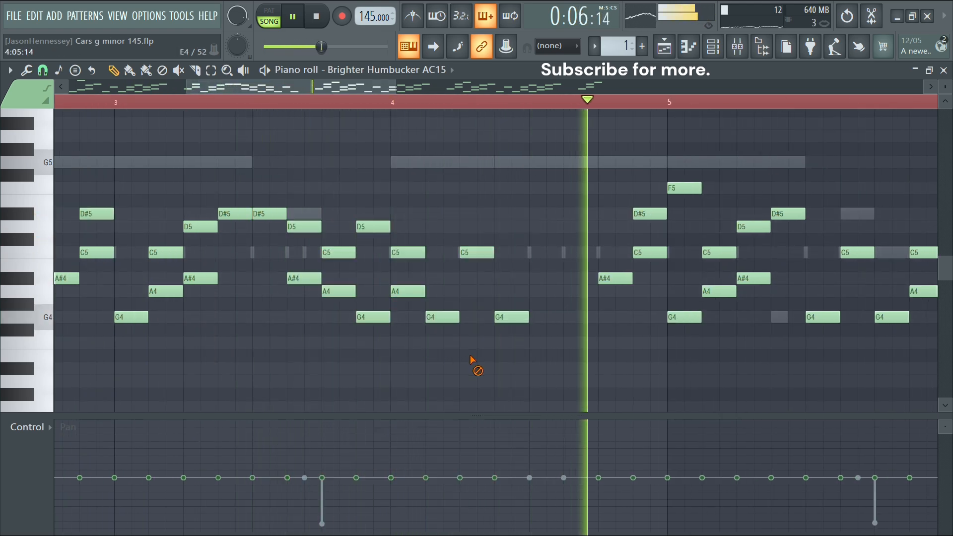
pyautogui.scroll(-3, 506, 355)
pyautogui.press('space')
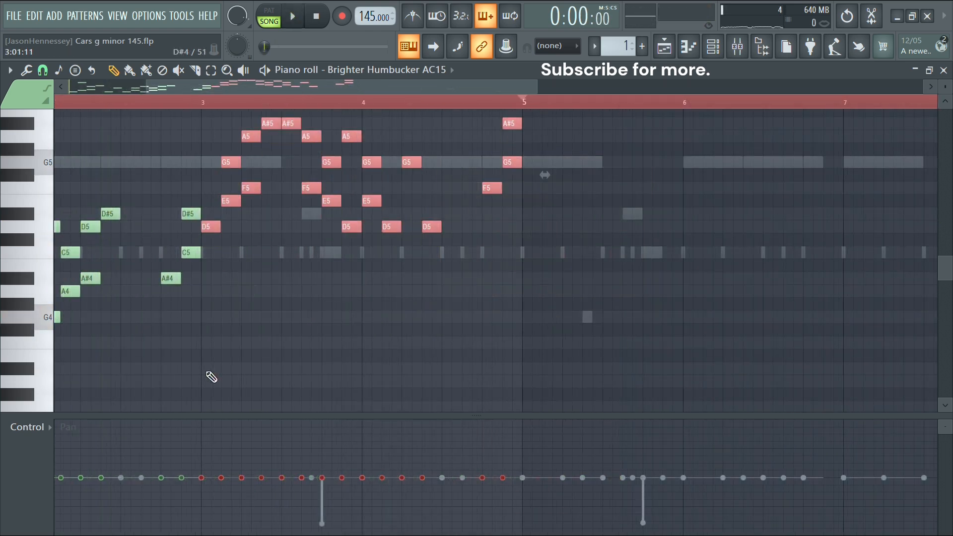
# Lower the three E5 notes in bars 3 and 4 to D#5, checking with playback.
pyautogui.scroll(3, 149, 448)
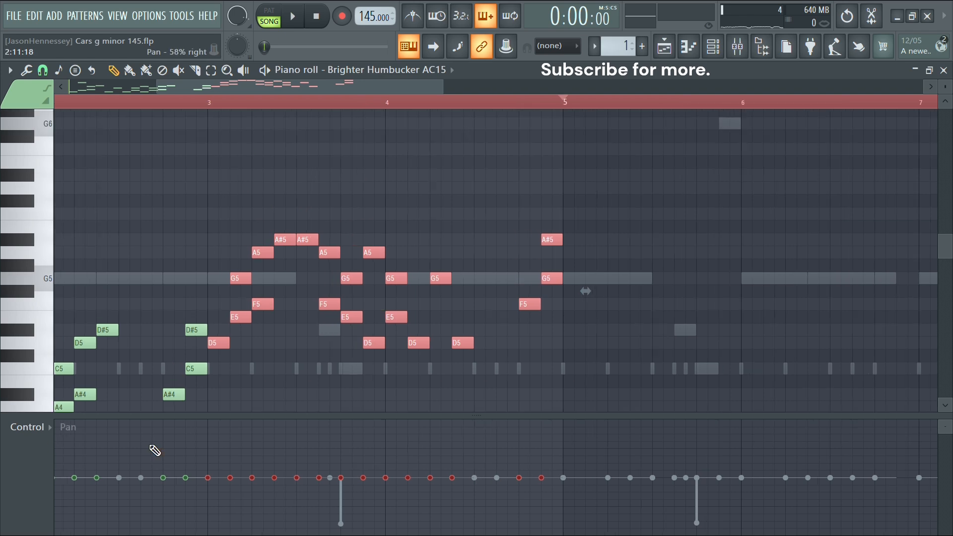
pyautogui.scroll(2, 149, 448)
pyautogui.moveTo(270, 299); pyautogui.dragTo(354, 320)
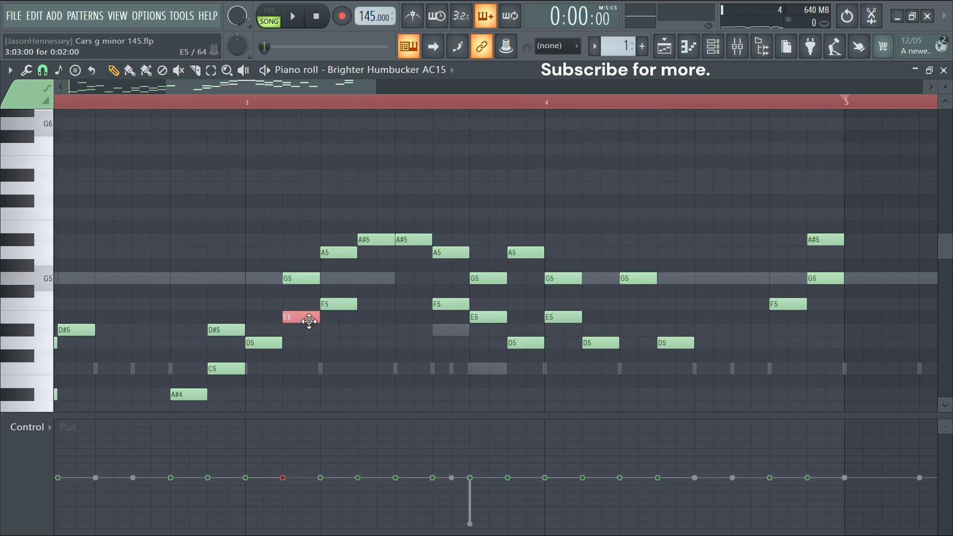
pyautogui.moveTo(600, 317); pyautogui.dragTo(834, 322)
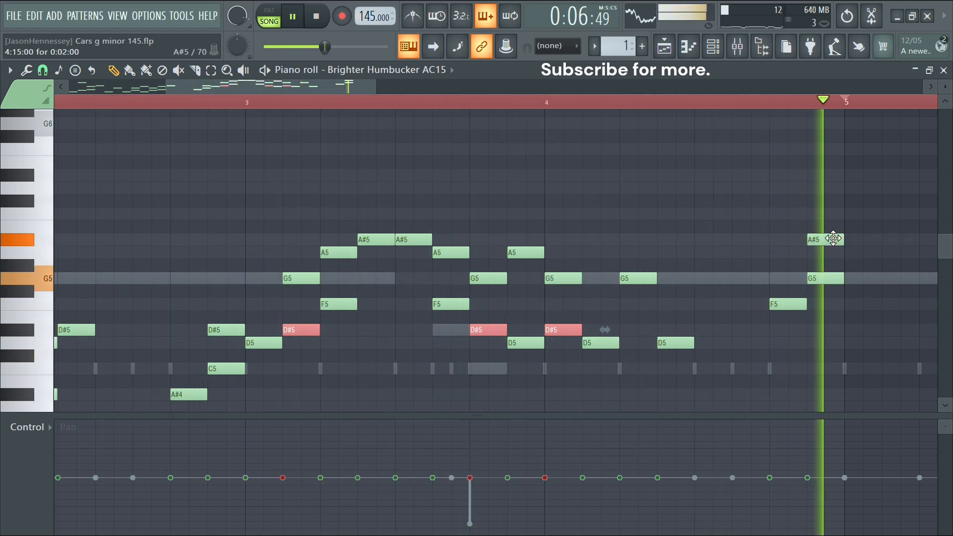
pyautogui.press('space')
# Drop the upper-voice notes from G5 to A#5 in bars 3 and 4 by one octave and play the result.
pyautogui.moveTo(818, 221); pyautogui.dragTo(227, 293)
pyautogui.hotkey('ctrl', 'Down')
pyautogui.scroll(-3, 637, 209)
pyautogui.press('space')
pyautogui.scroll(-3, 619, 204)
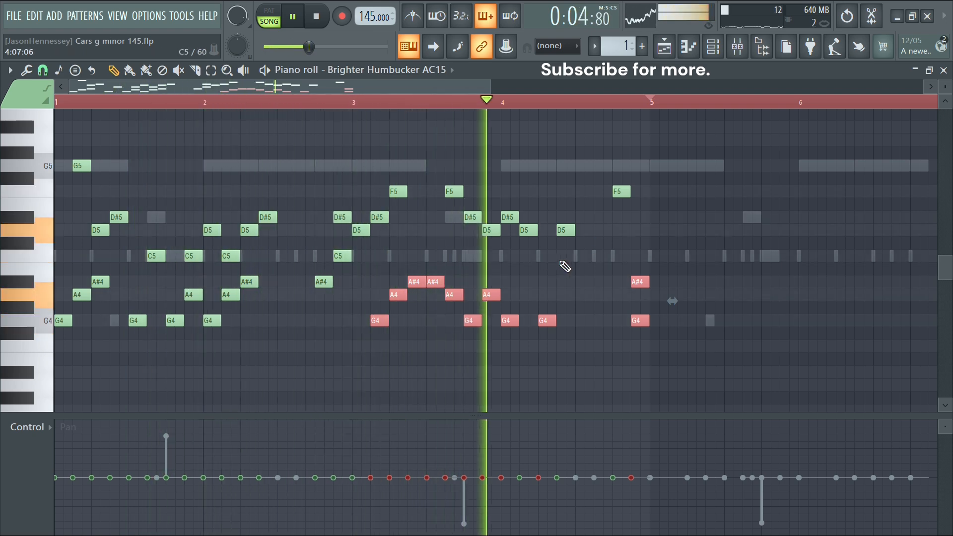
pyautogui.press('space')
pyautogui.keyDown('ctrl'); pyautogui.click(667, 251); pyautogui.keyUp('ctrl')
# Duplicate the guitar melody of bars 1 to 4 into bars 5 to 8 and audition it.
pyautogui.scroll(1, 679, 247)
pyautogui.scroll(-4, 676, 246)
pyautogui.scroll(3, 670, 240)
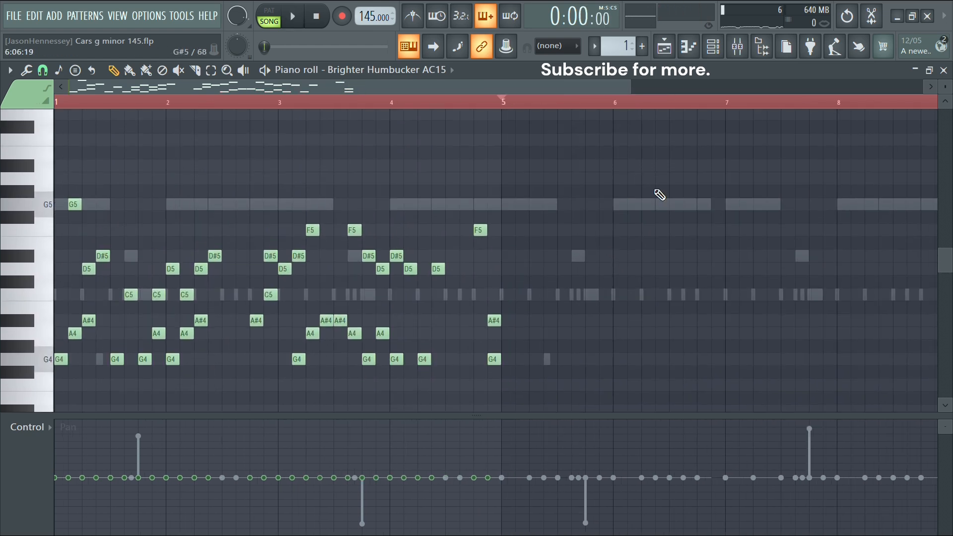
pyautogui.moveTo(728, 103); pyautogui.dragTo(512, 119)
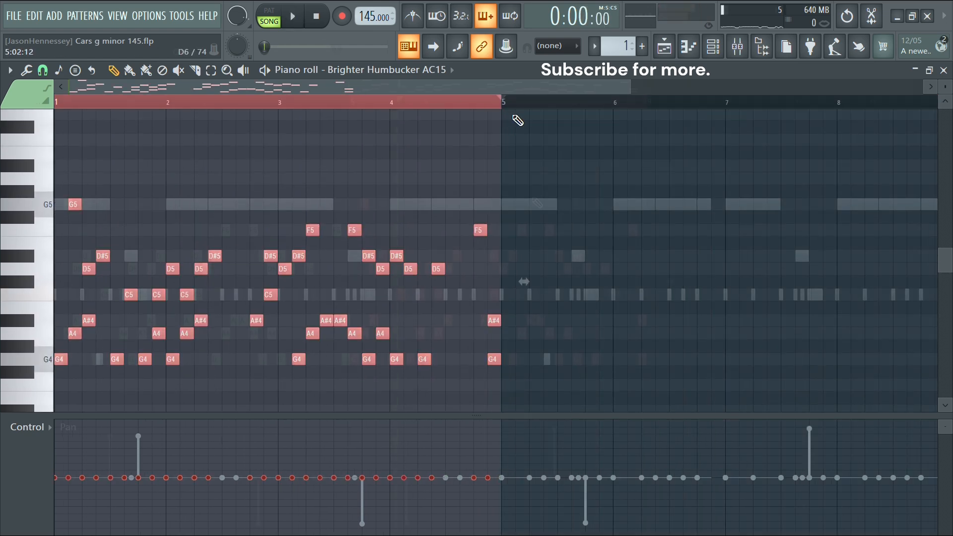
pyautogui.hotkey('ctrl', 'b')
pyautogui.press('space')
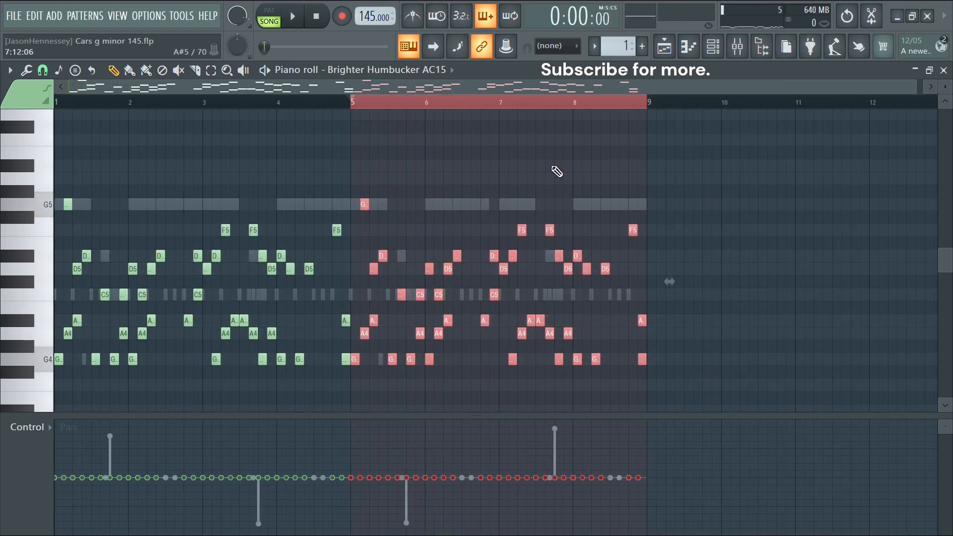
pyautogui.hotkey('ctrl', 'a')
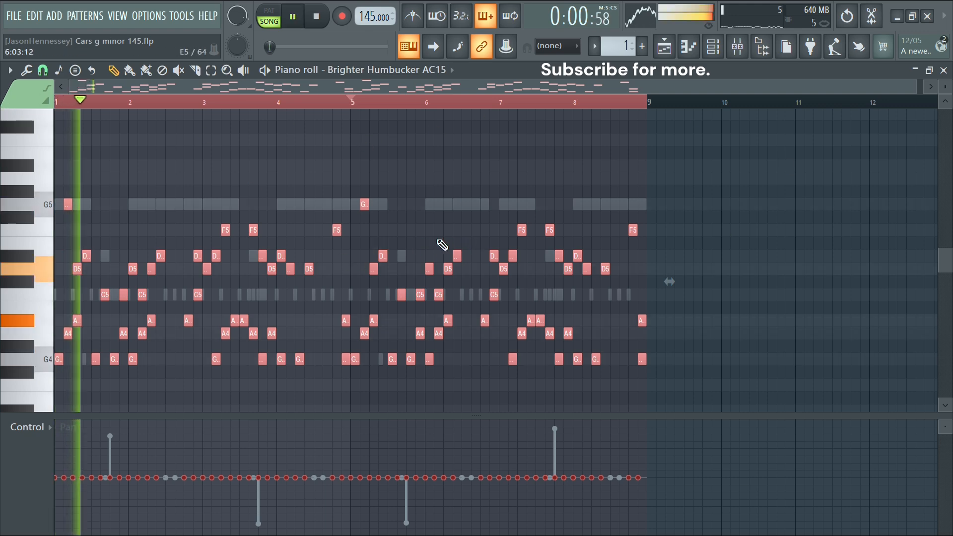
pyautogui.scroll(5, 428, 264)
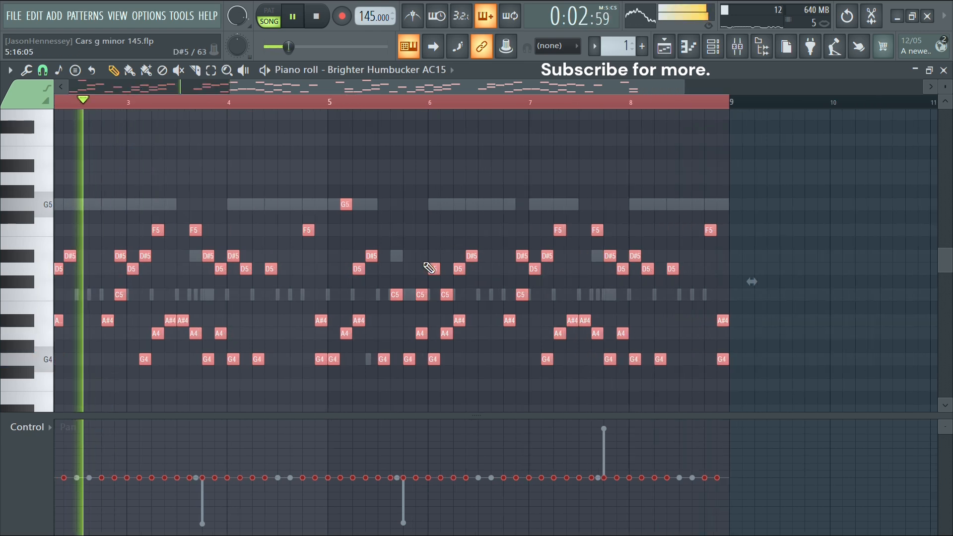
pyautogui.scroll(-5, 385, 253)
pyautogui.press('space')
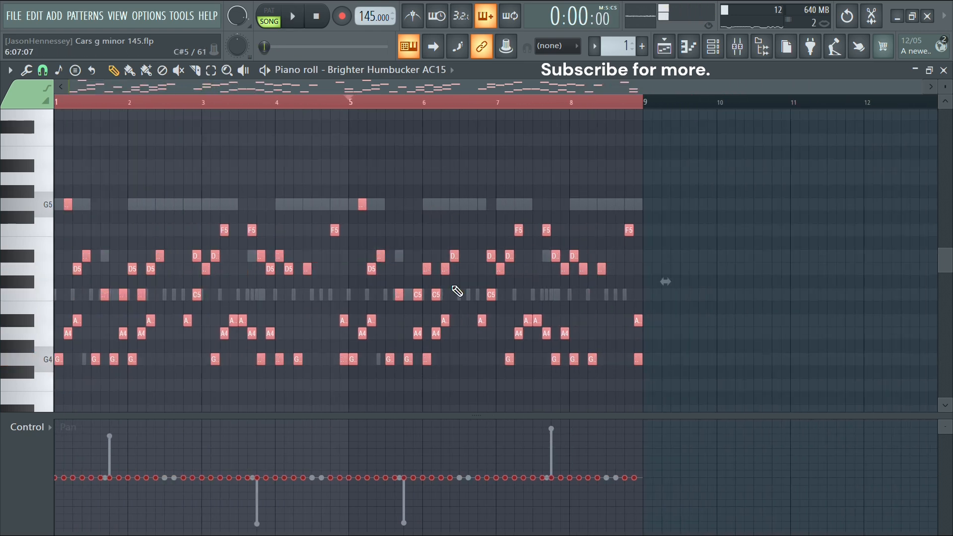
pyautogui.keyDown('ctrl'); pyautogui.click(581, 160); pyautogui.keyUp('ctrl')
# Add a high run across bars 5 and 6: A#6, C7, A#6, A6, G6, F6, D#6, D6, D#6, D6.
pyautogui.scroll(5, 408, 255)
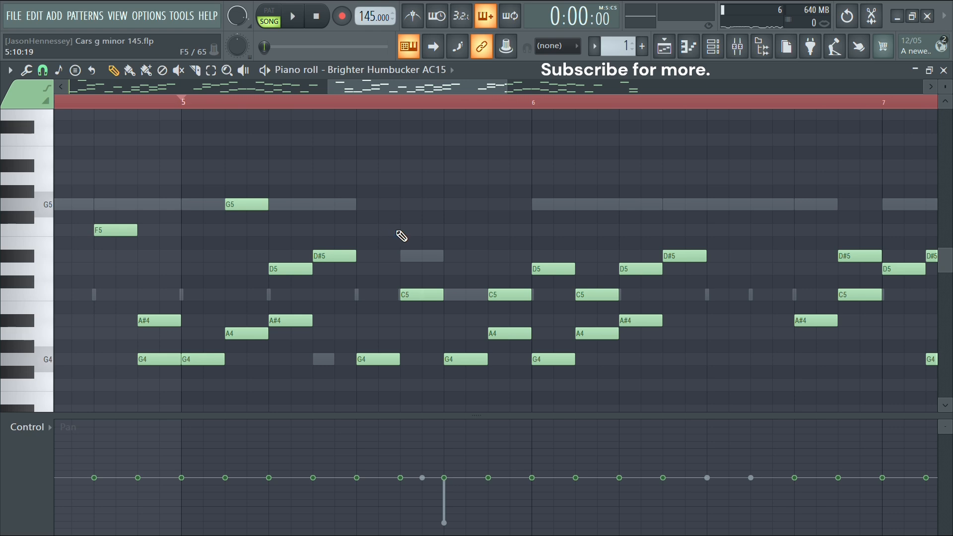
pyautogui.scroll(3, 401, 237)
pyautogui.scroll(-4, 401, 227)
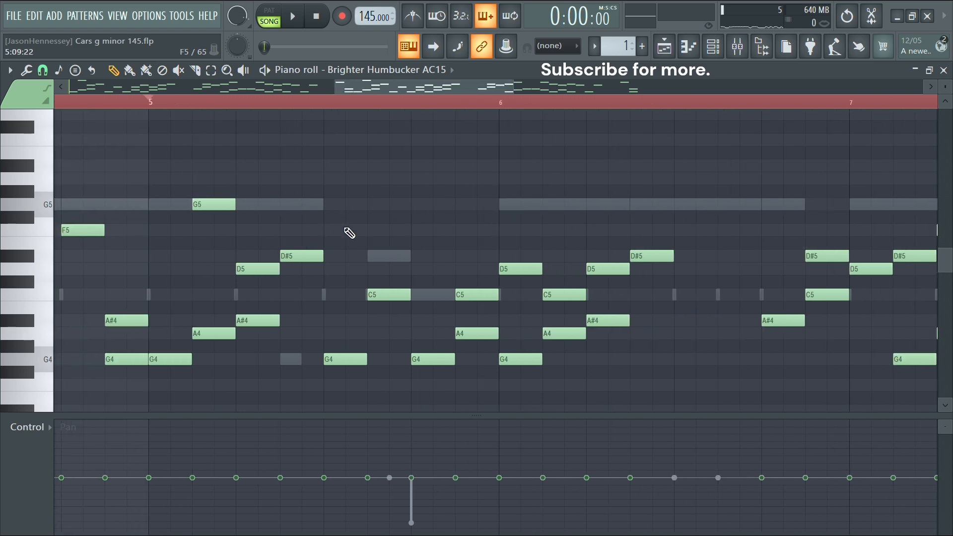
pyautogui.scroll(3, 347, 232)
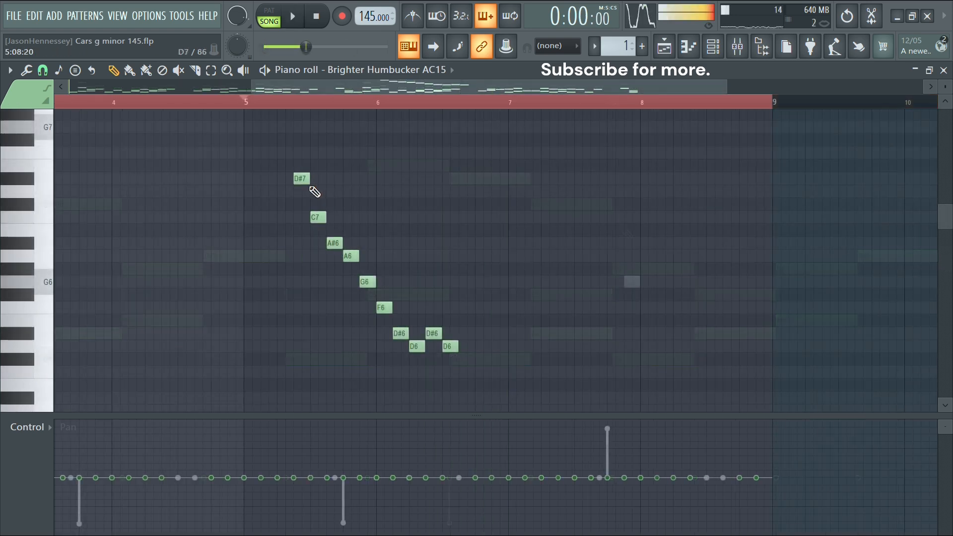
pyautogui.scroll(5, 314, 216)
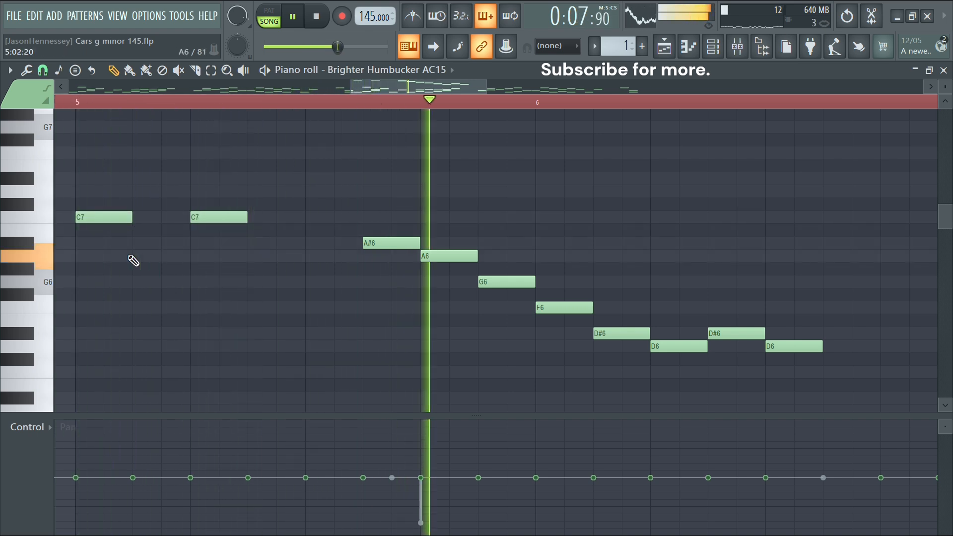
pyautogui.moveTo(111, 217); pyautogui.dragTo(101, 178)
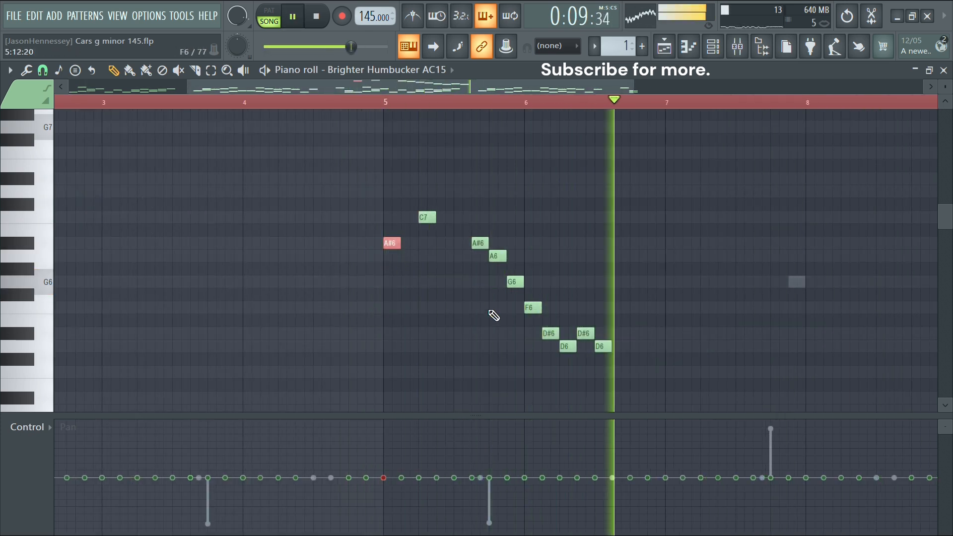
pyautogui.scroll(-3, 489, 350)
# Lower the velocity of the whole high run in bars 5 and 6, balancing it during playback.
pyautogui.moveTo(514, 187); pyautogui.dragTo(298, 351)
pyautogui.press('space')
pyautogui.scroll(3, 35, 436)
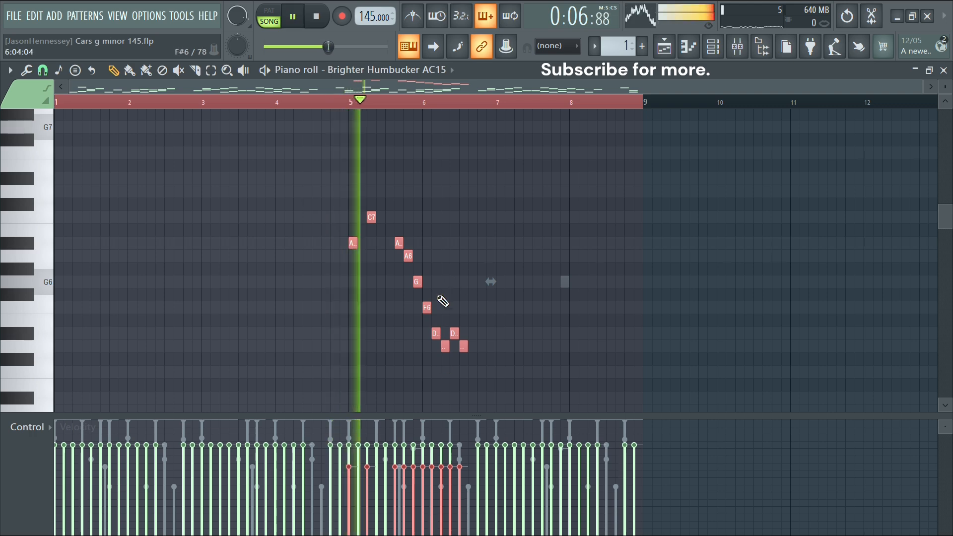
pyautogui.scroll(-2, 433, 245)
pyautogui.press('space')
pyautogui.press('space')
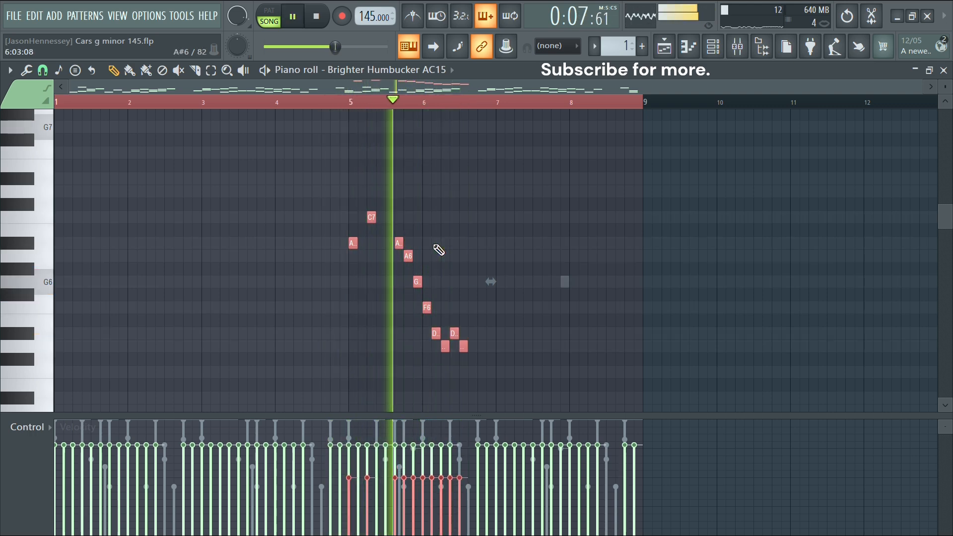
pyautogui.scroll(1, 433, 245)
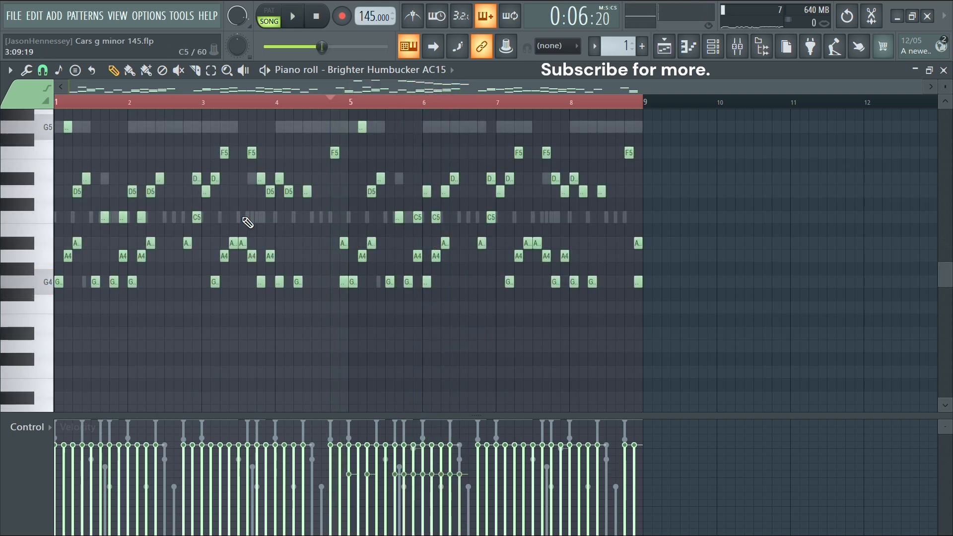
# Randomize the velocity levels of all the guitar notes with the bipolar option.
pyautogui.hotkey('ctrl', 'a')
pyautogui.hotkey('alt', 'r')
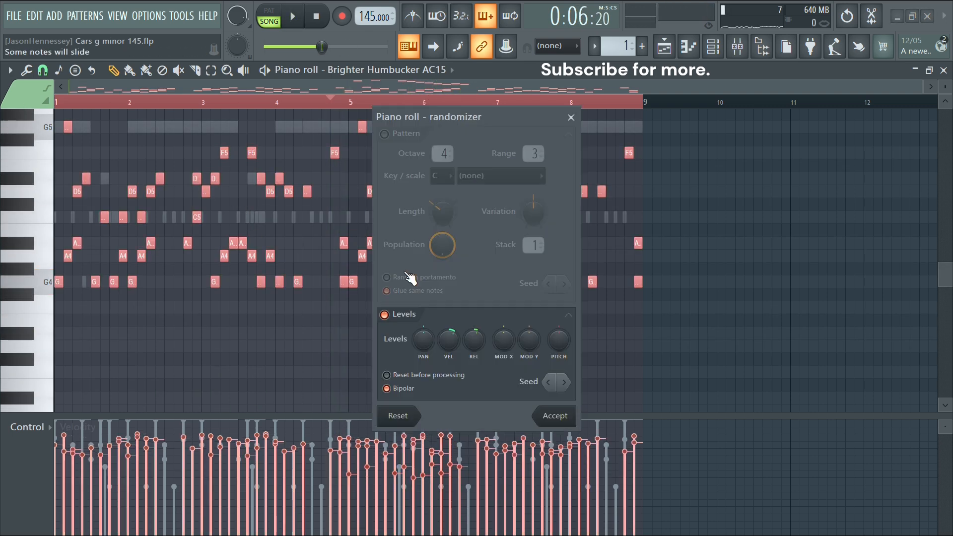
pyautogui.click(554, 416)
pyautogui.scroll(2, 393, 355)
pyautogui.scroll(-2, 229, 330)
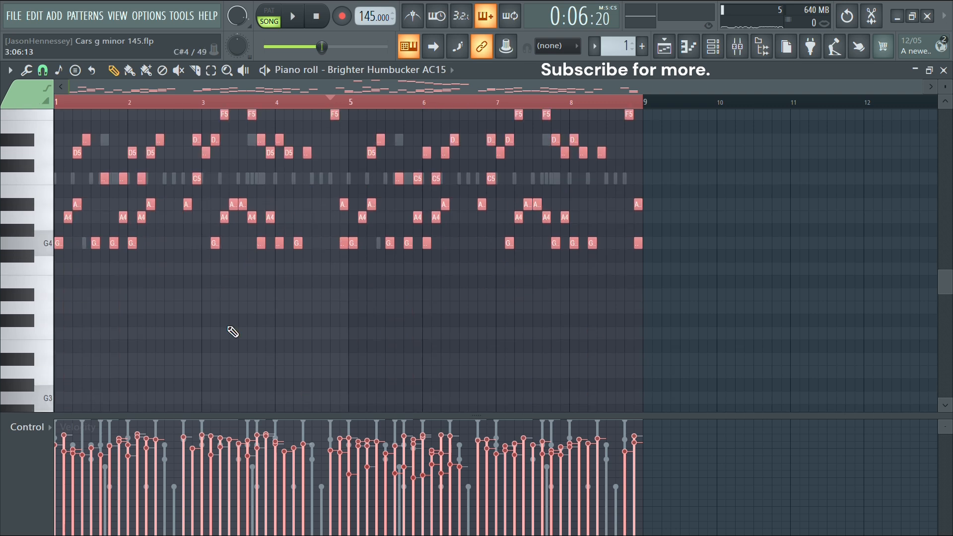
# Select scattered guitar notes in bars 1 and 2, including the G5 and A4 pair, both D#5 notes and the C5 notes.
pyautogui.scroll(1, 232, 331)
pyautogui.scroll(1, 231, 331)
pyautogui.scroll(7, 20, 293)
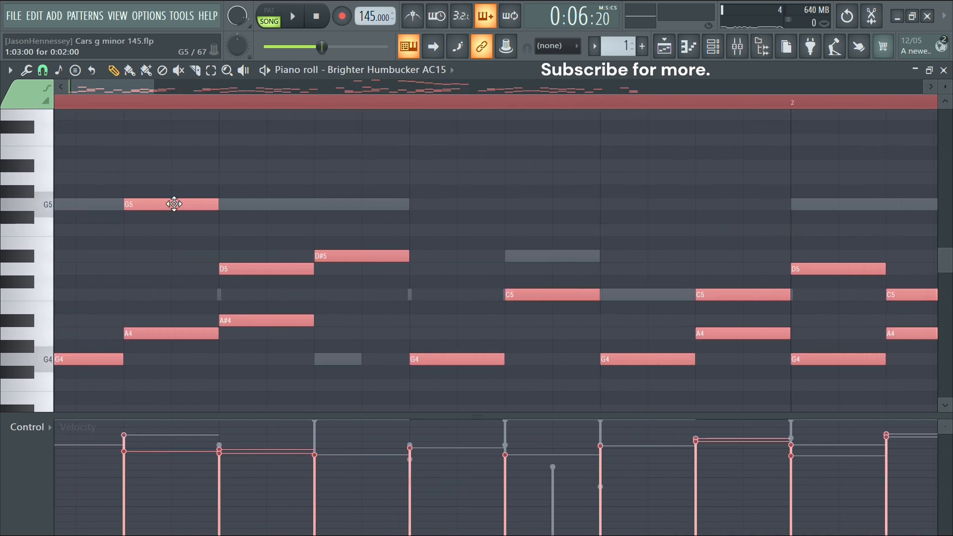
pyautogui.keyDown('ctrl'); pyautogui.click(160, 232); pyautogui.keyUp('ctrl')
pyautogui.scroll(-2, 173, 297)
pyautogui.moveTo(523, 166); pyautogui.dragTo(323, 424)
pyautogui.scroll(-4, 341, 262)
pyautogui.moveTo(471, 226); pyautogui.dragTo(536, 278)
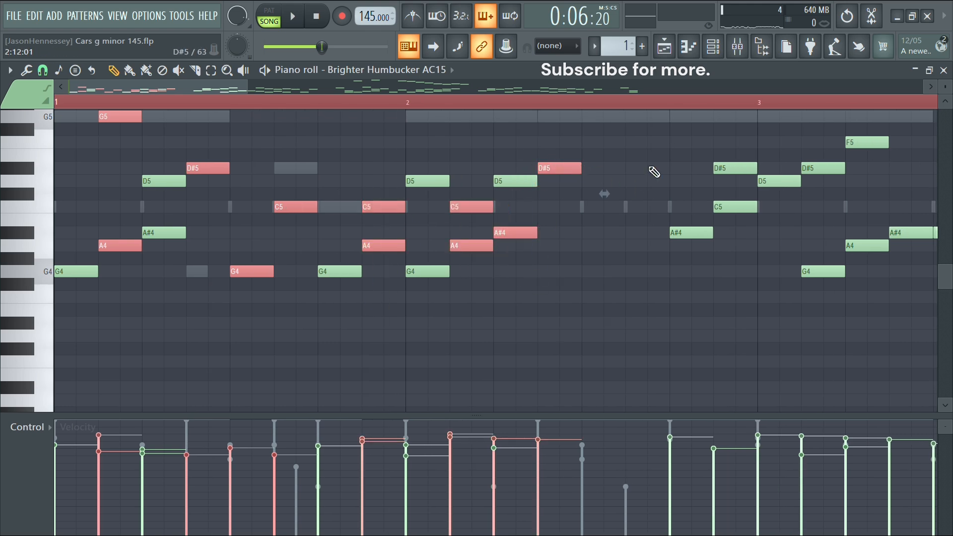
pyautogui.scroll(-4, 409, 245)
# Add scattered notes from late bar 2 through bar 4 to the selection, including the F5 notes and the closing A#4 and G4 pair.
pyautogui.scroll(6, 414, 237)
pyautogui.keyDown('ctrl'); pyautogui.keyDown('shift'); pyautogui.click(460, 143); pyautogui.keyUp('shift'); pyautogui.keyUp('ctrl')
pyautogui.moveTo(687, 140); pyautogui.dragTo(754, 272)
pyautogui.scroll(-4, 332, 219)
pyautogui.scroll(1, 571, 198)
pyautogui.scroll(2, 571, 198)
pyautogui.moveTo(587, 123); pyautogui.dragTo(695, 285)
pyautogui.scroll(-2, 515, 264)
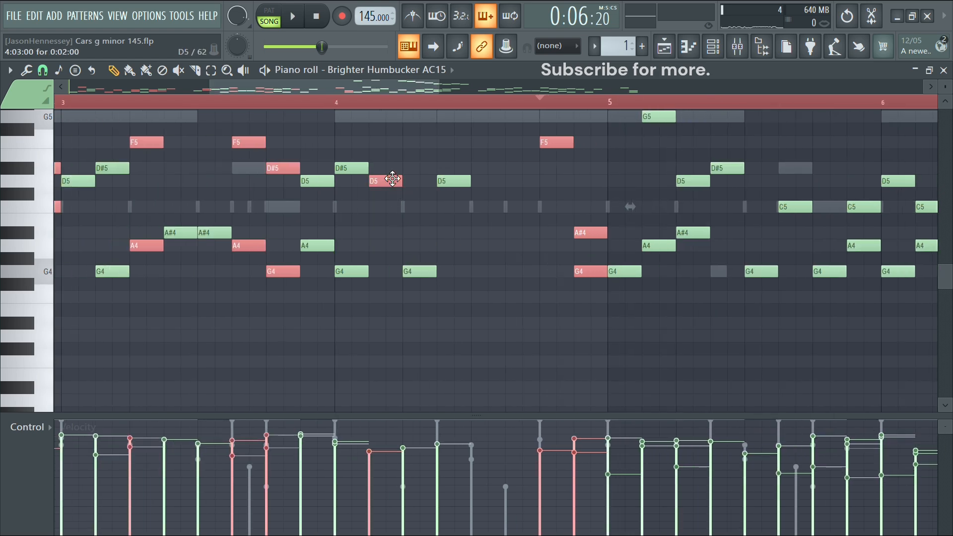
pyautogui.keyDown('ctrl'); pyautogui.keyDown('shift'); pyautogui.click(416, 275); pyautogui.keyUp('shift'); pyautogui.keyUp('ctrl')
pyautogui.scroll(4, 581, 340)
pyautogui.scroll(-3, 446, 331)
# Extend the selection in bar 5 with the G5, the D5 and A#4 pair, and the C5 notes.
pyautogui.scroll(7, 587, 327)
pyautogui.moveTo(461, 334); pyautogui.dragTo(453, 426)
pyautogui.scroll(-4, 488, 382)
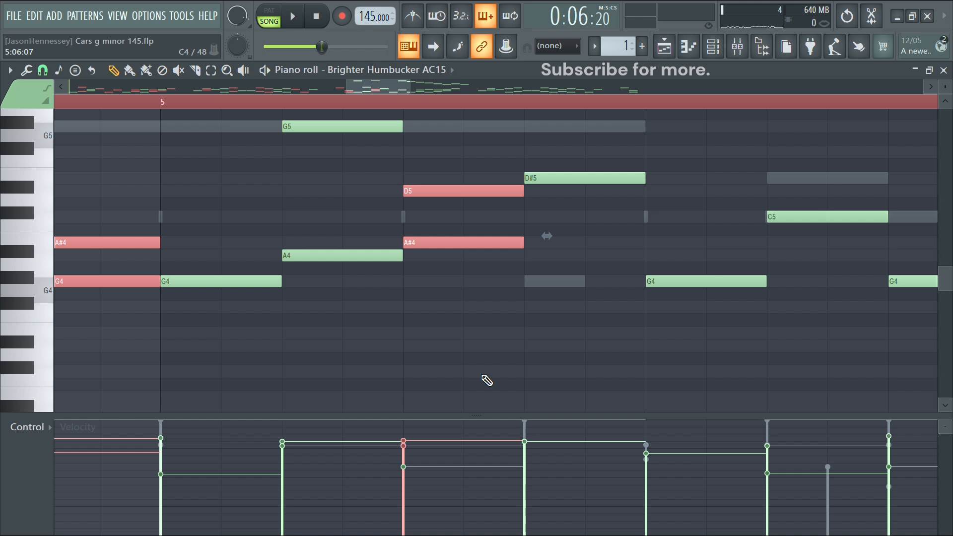
pyautogui.scroll(2, 477, 242)
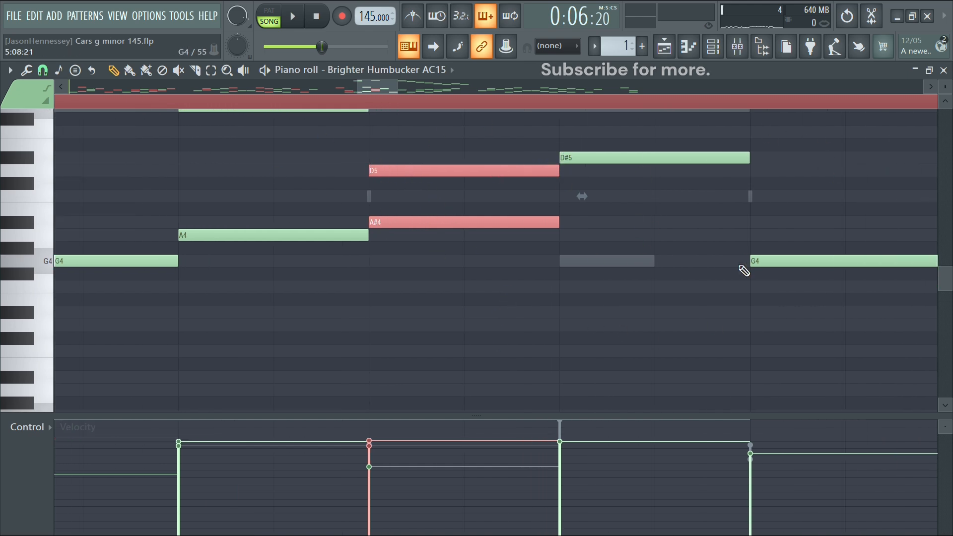
pyautogui.scroll(-5, 487, 266)
pyautogui.scroll(3, 427, 248)
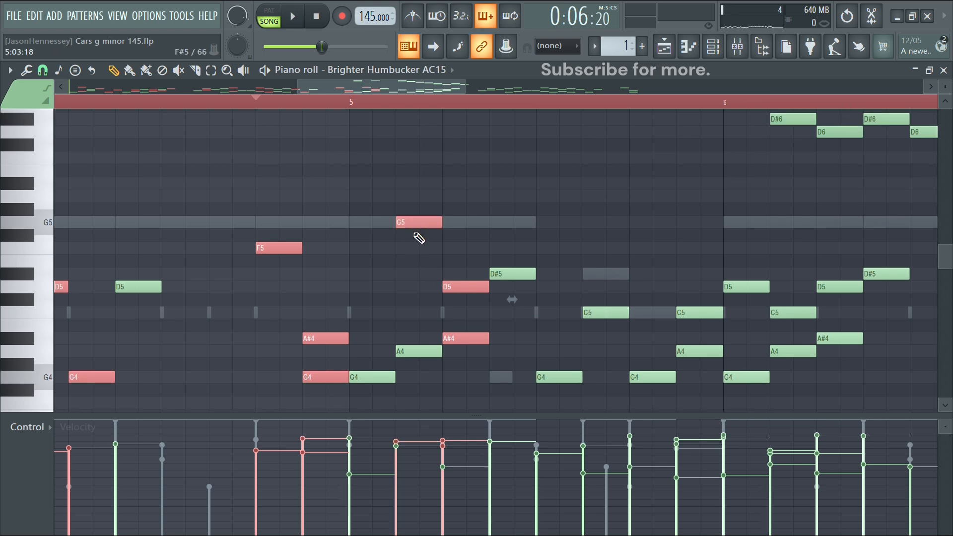
pyautogui.scroll(-5, 579, 294)
pyautogui.scroll(5, 583, 293)
pyautogui.scroll(4, 638, 252)
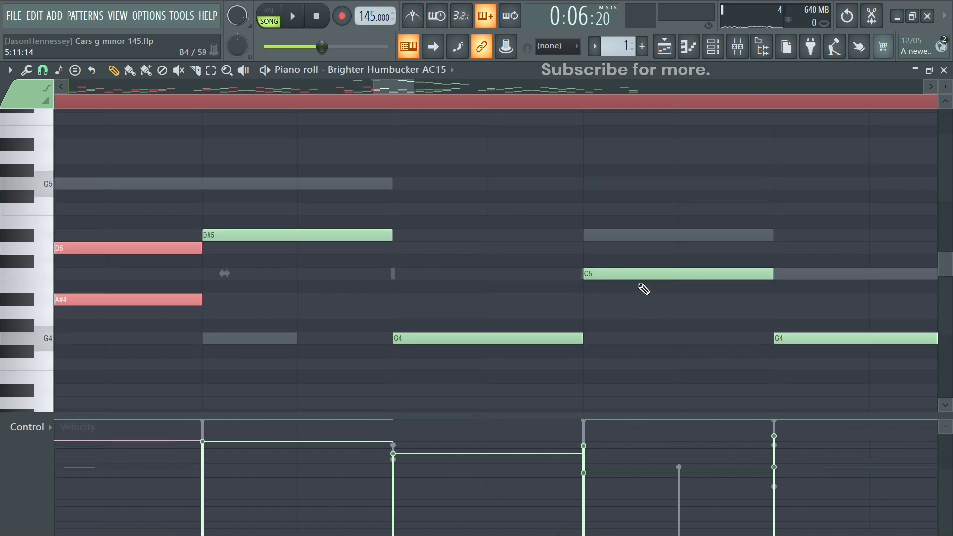
pyautogui.scroll(-3, 643, 282)
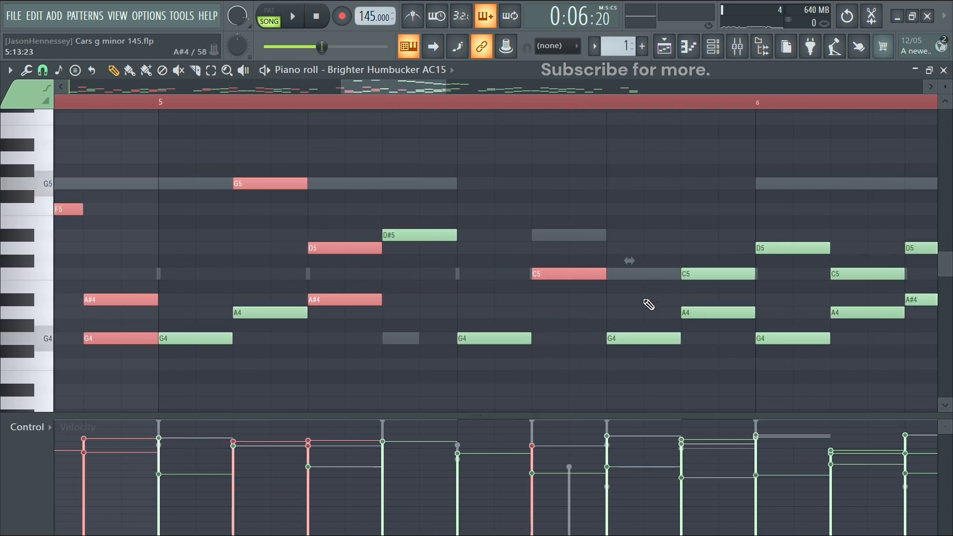
pyautogui.scroll(4, 710, 277)
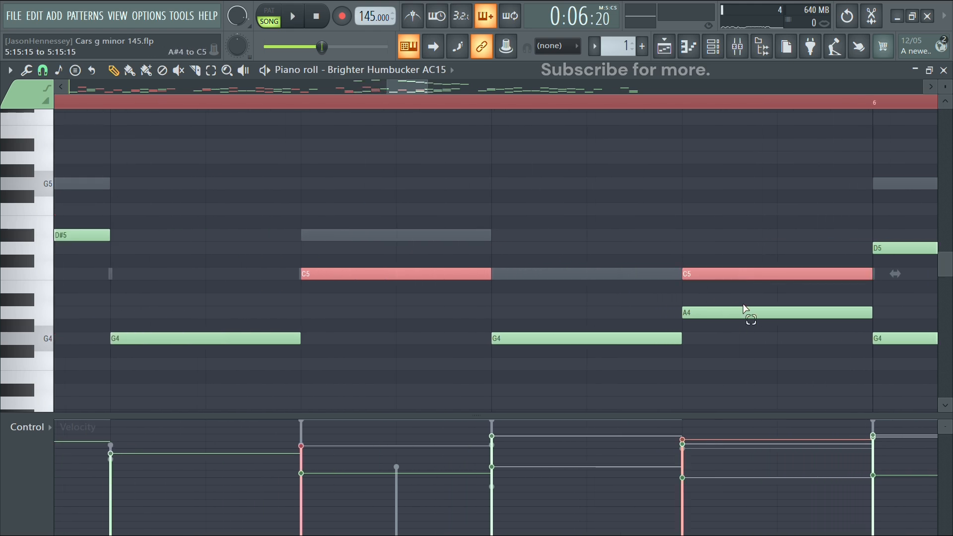
# Add the A4 at the end of bar 5 and the D5 and A#4 pair in bar 6 to the selection.
pyautogui.scroll(-4, 645, 299)
pyautogui.scroll(4, 734, 304)
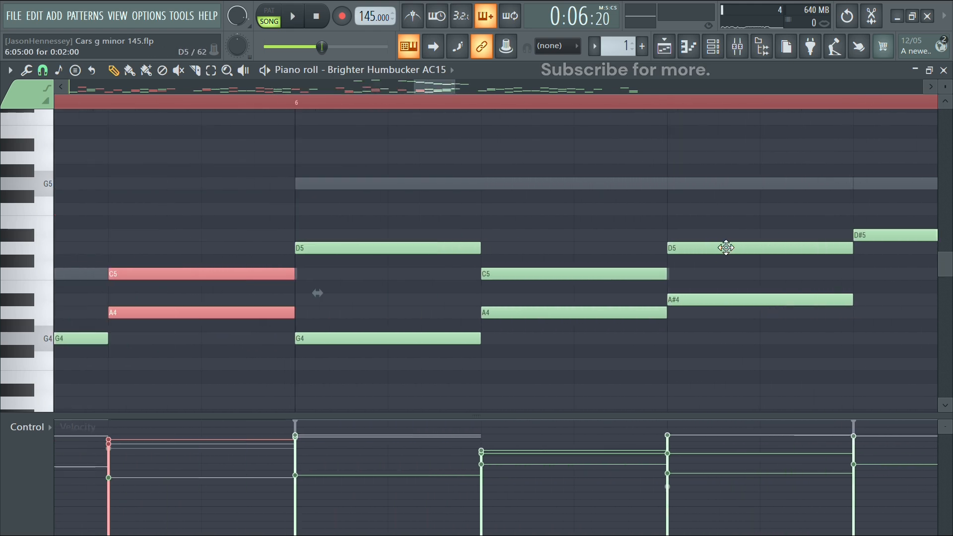
pyautogui.scroll(-3, 230, 277)
pyautogui.scroll(4, 555, 277)
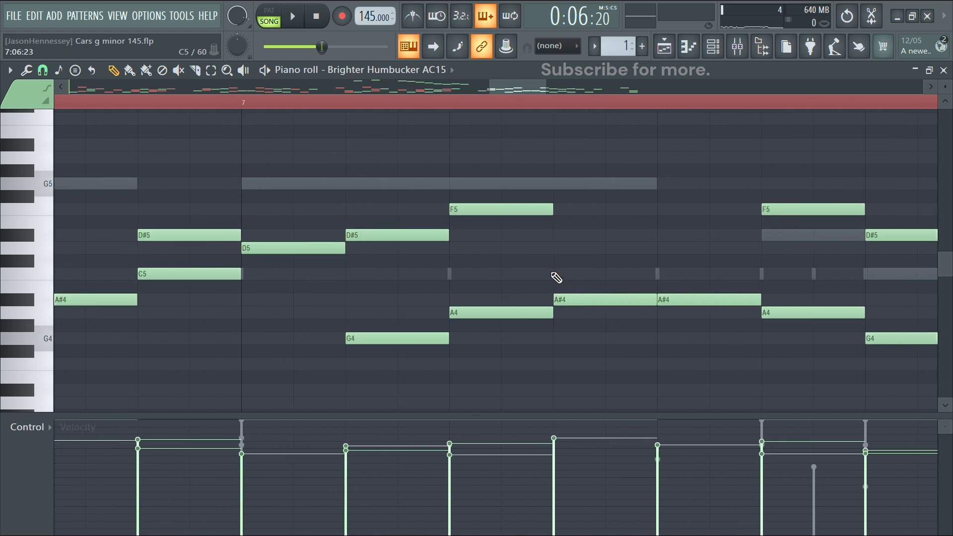
# Extend the selection with the D#5 and C5 pair ending bar 6 and the first D#5/G4 and F5/A4 pairs in bar 7.
pyautogui.moveTo(454, 205); pyautogui.dragTo(485, 314)
pyautogui.scroll(-3, 393, 285)
pyautogui.scroll(4, 319, 291)
pyautogui.moveTo(357, 231); pyautogui.dragTo(342, 317)
pyautogui.scroll(-3, 347, 311)
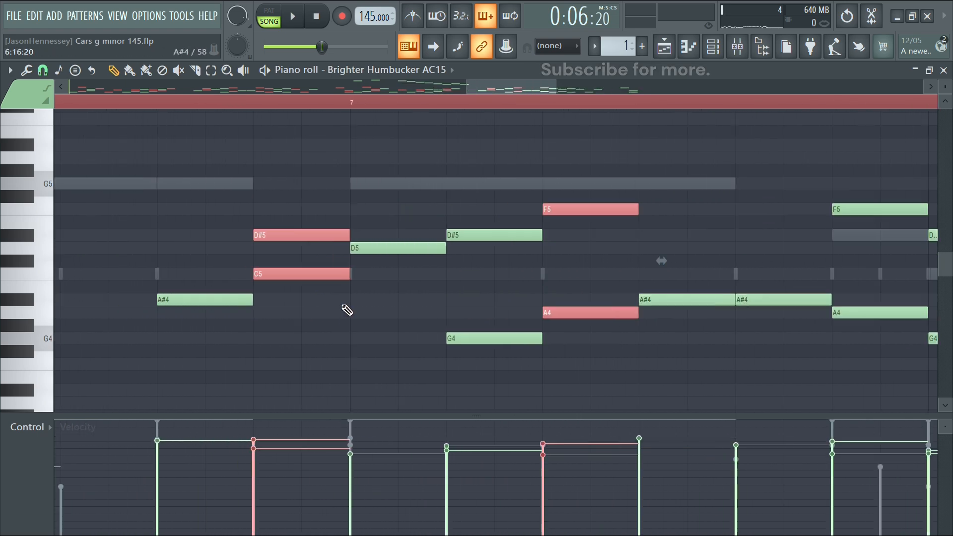
pyautogui.scroll(3, 221, 264)
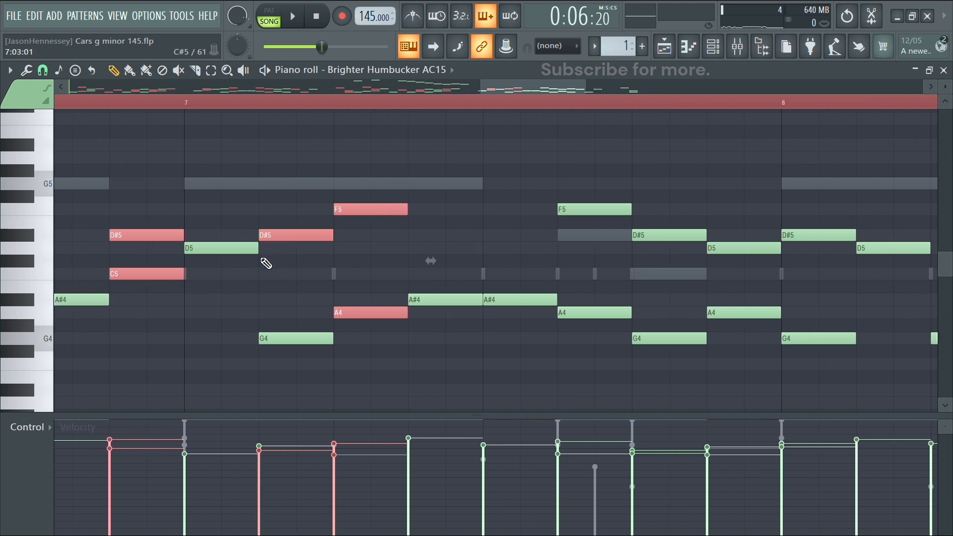
pyautogui.scroll(3, 266, 263)
pyautogui.hscroll(5, 417, 272)
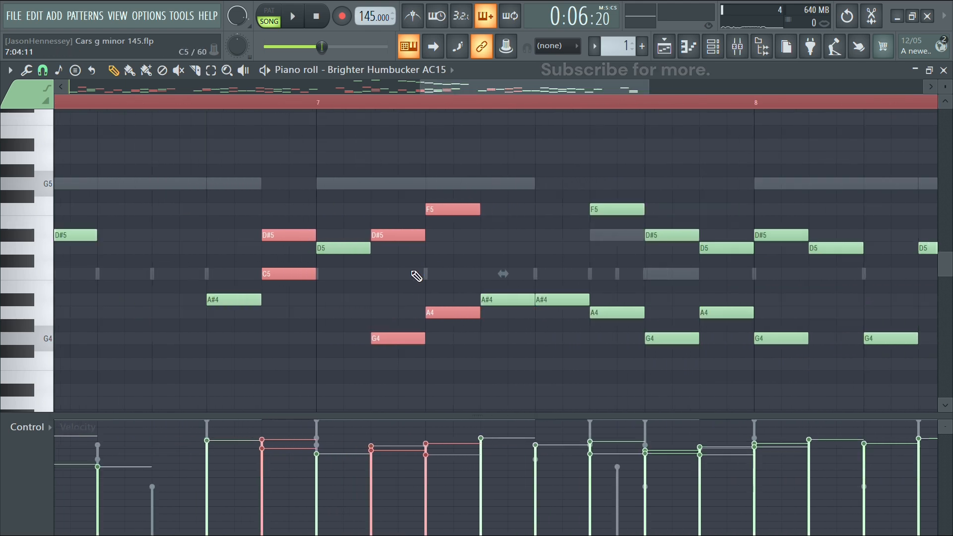
# Add the second F5/A4 and D#5/G4 pairs in bar 7 and the D#5 at the start of bar 8 to the selection.
pyautogui.moveTo(663, 230); pyautogui.dragTo(888, 340)
pyautogui.scroll(-4, 476, 253)
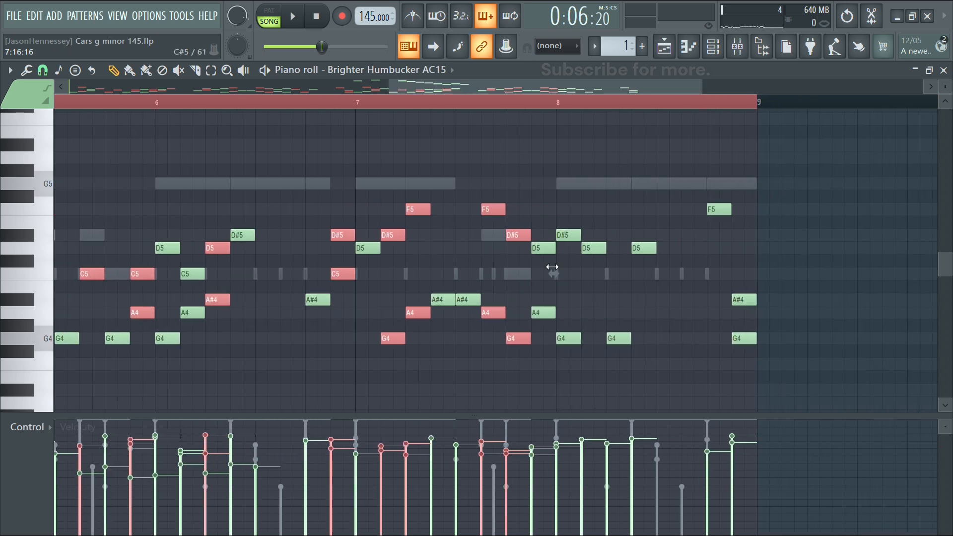
pyautogui.scroll(4, 558, 270)
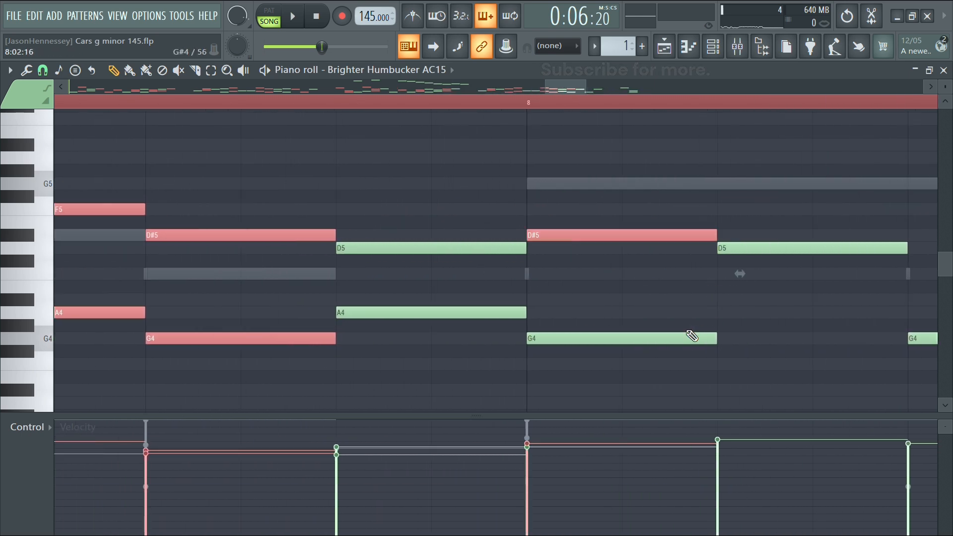
pyautogui.scroll(-5, 604, 321)
pyautogui.scroll(4, 667, 283)
pyautogui.moveTo(625, 249); pyautogui.dragTo(626, 255)
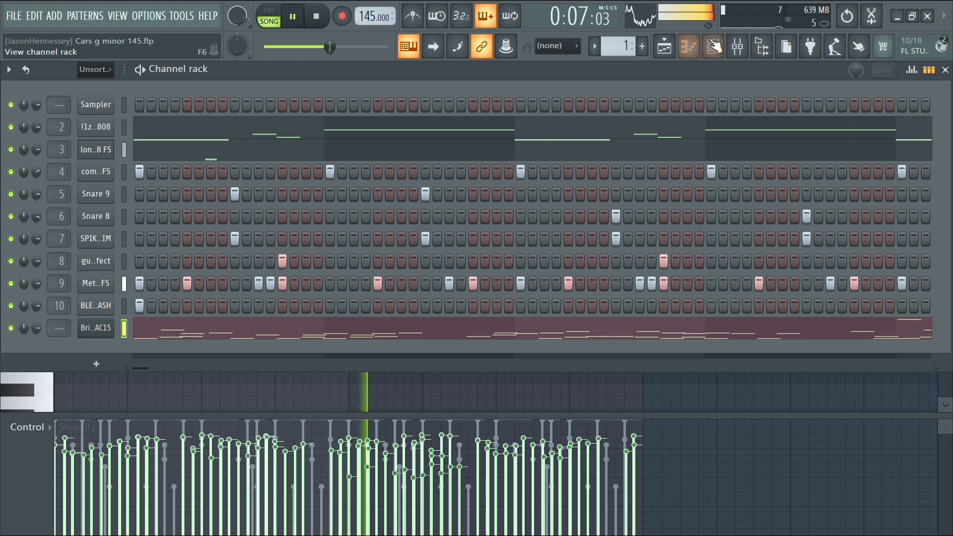
# Check the melody clip's channel settings from the playlist and view its mixer track.
pyautogui.click(664, 46)
pyautogui.doubleClick(306, 133)
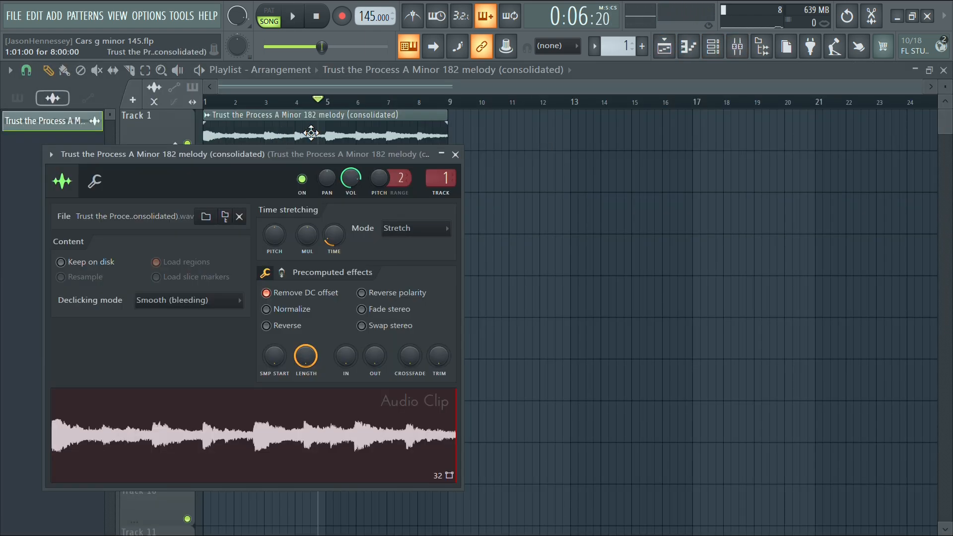
pyautogui.click(739, 48)
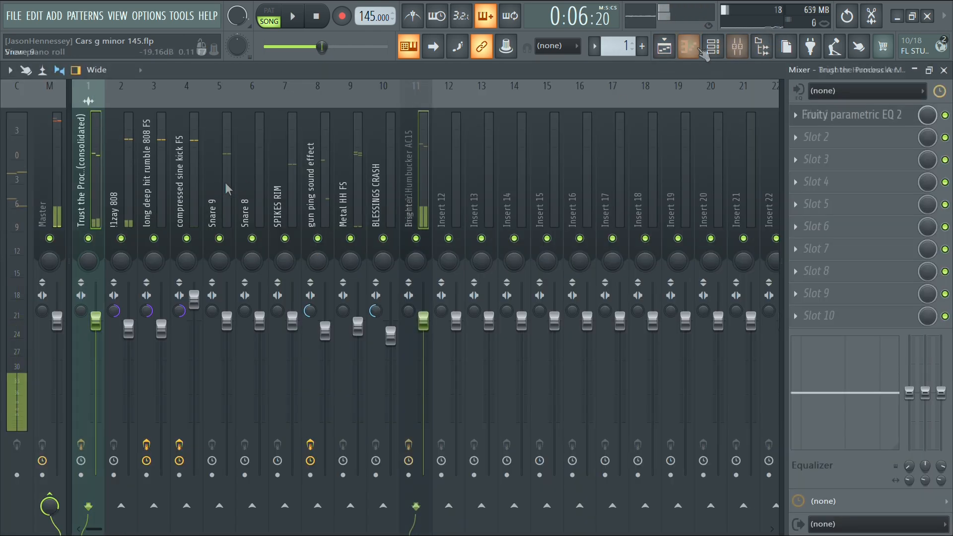
# Transpose all the Brighter Humbucker AC15 notes from G4 to A#4 up one octave across the eight bars and play the result.
pyautogui.click(713, 46)
pyautogui.click(405, 338)
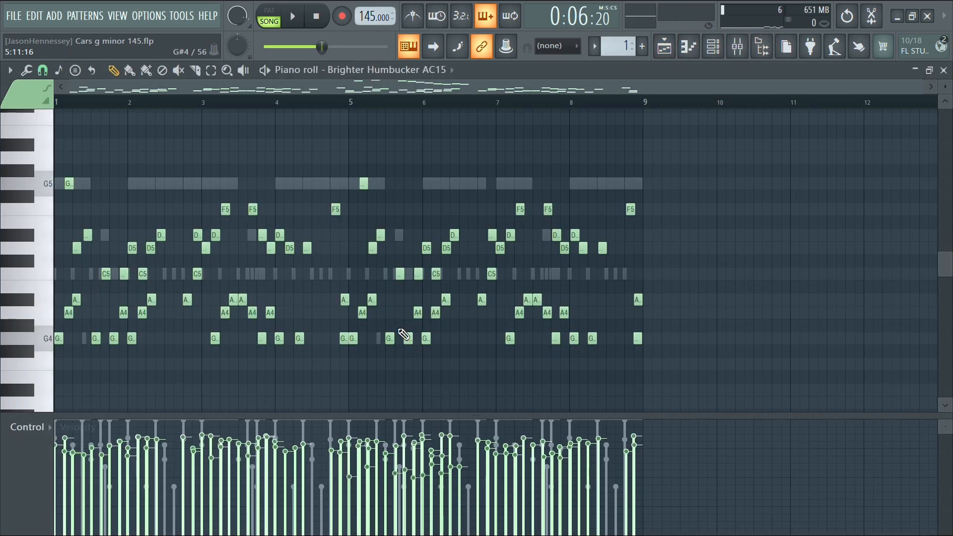
pyautogui.scroll(-3, 410, 332)
pyautogui.scroll(4, 417, 334)
pyautogui.scroll(-2, 440, 311)
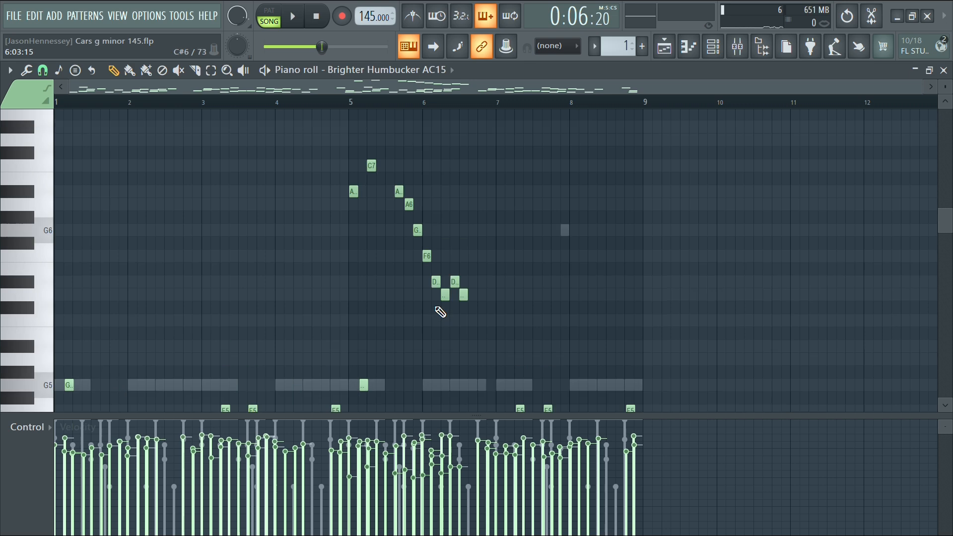
pyautogui.moveTo(549, 358); pyautogui.dragTo(8, 404)
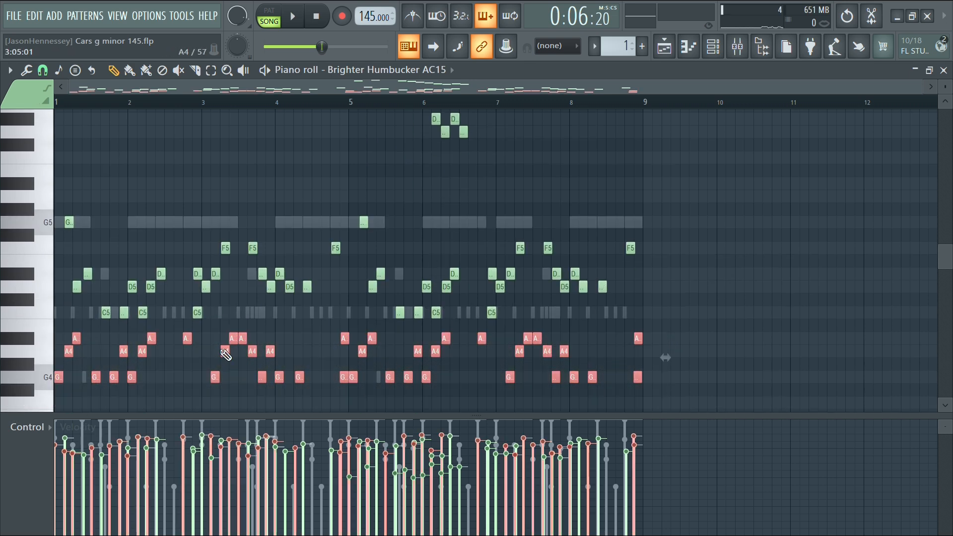
pyautogui.hotkey('ctrl', 'Up')
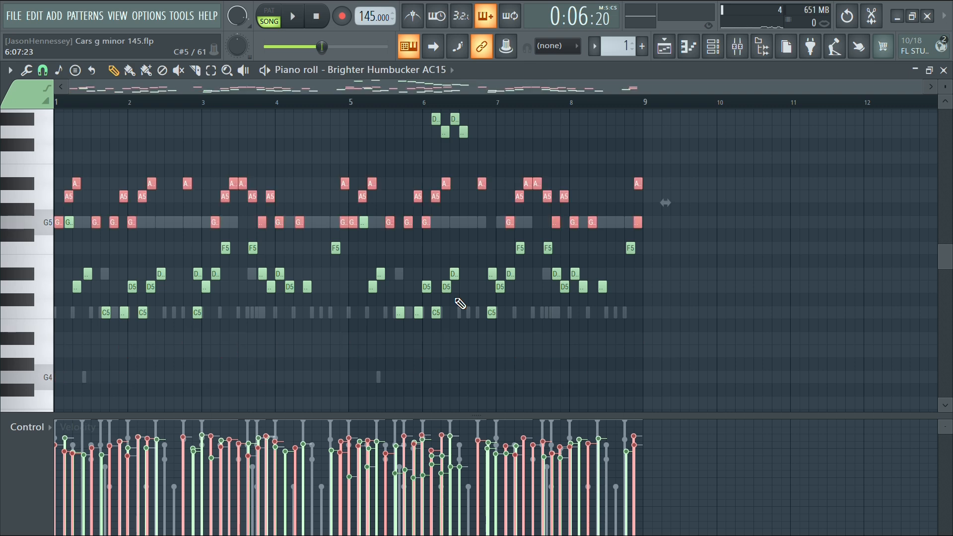
pyautogui.press('space')
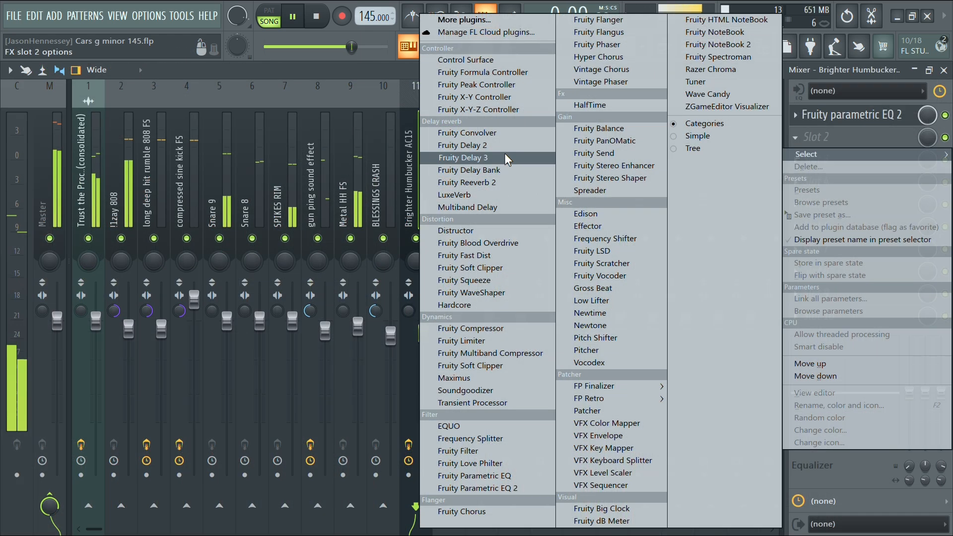
# Add Fruity Delay 2 to the guitar's mixer track and move band 1 of its Fruity Parametric EQ 2 to a higher frequency.
pyautogui.click(462, 144)
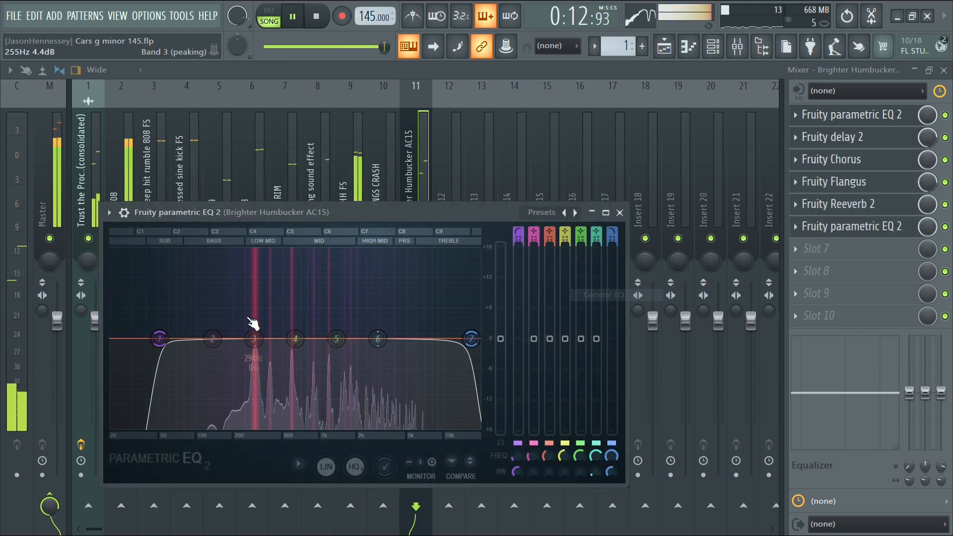
pyautogui.moveTo(160, 339); pyautogui.dragTo(174, 338)
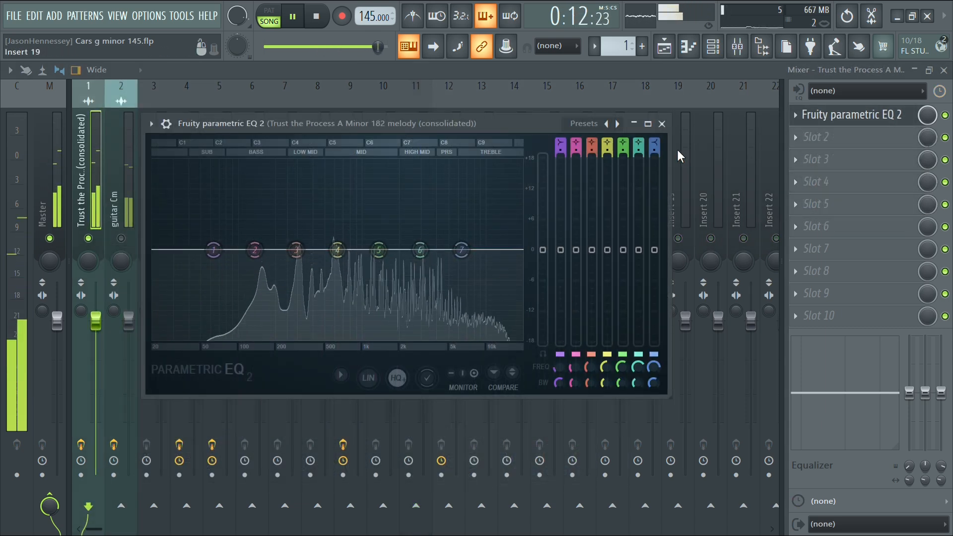
pyautogui.click(661, 123)
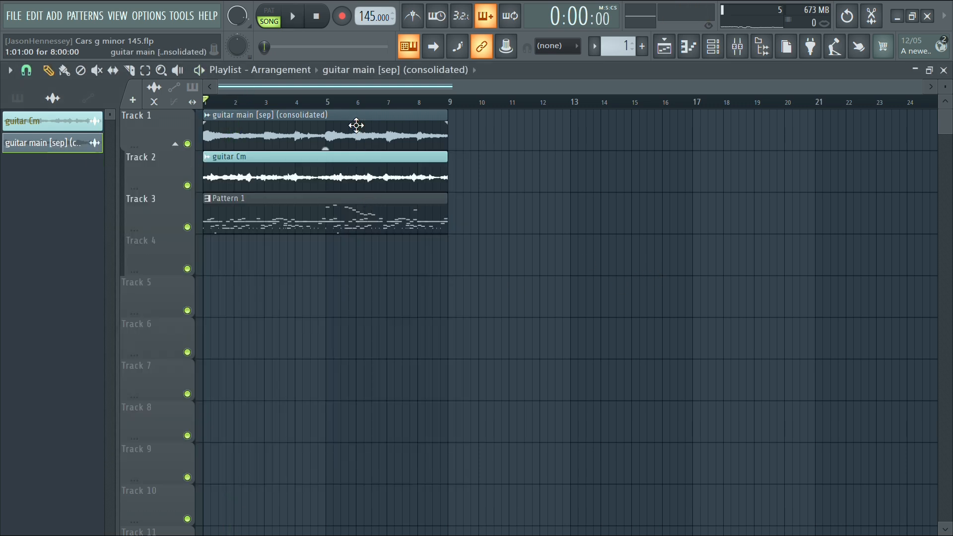
# Inspect the channel settings of the guitar main and guitar Cm audio clips in the playlist.
pyautogui.doubleClick(355, 125)
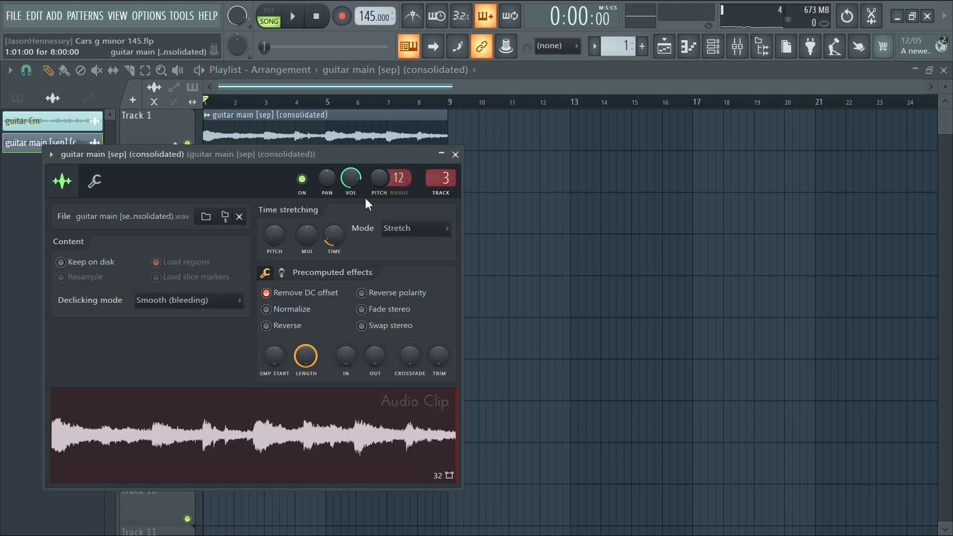
pyautogui.doubleClick(312, 119)
pyautogui.doubleClick(306, 170)
pyautogui.doubleClick(306, 171)
pyautogui.doubleClick(301, 175)
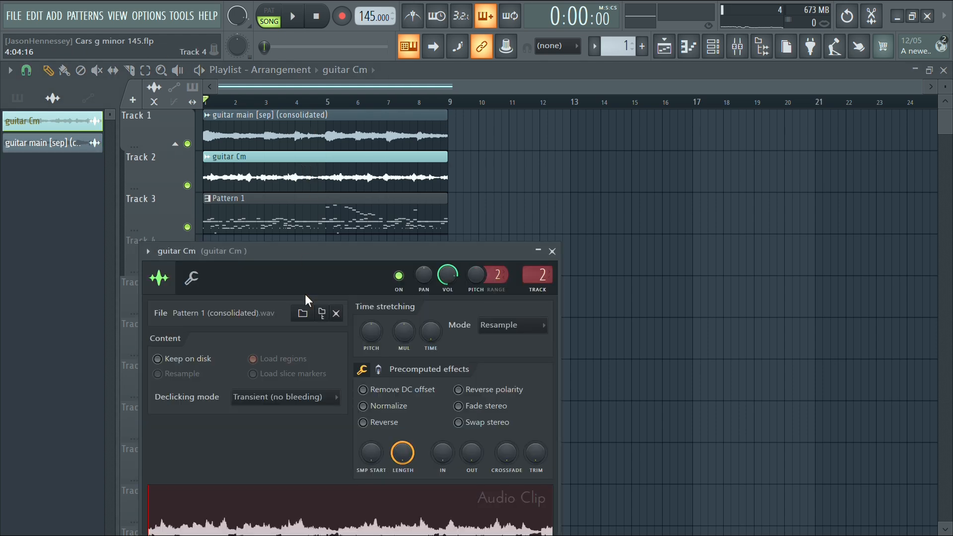
pyautogui.click(305, 409)
pyautogui.click(292, 460)
pyautogui.click(384, 392)
pyautogui.rightClick(626, 143)
# Route the Metal HH FS and BLESSINGS CRASH mixer tracks to Insert 13 only.
pyautogui.click(738, 54)
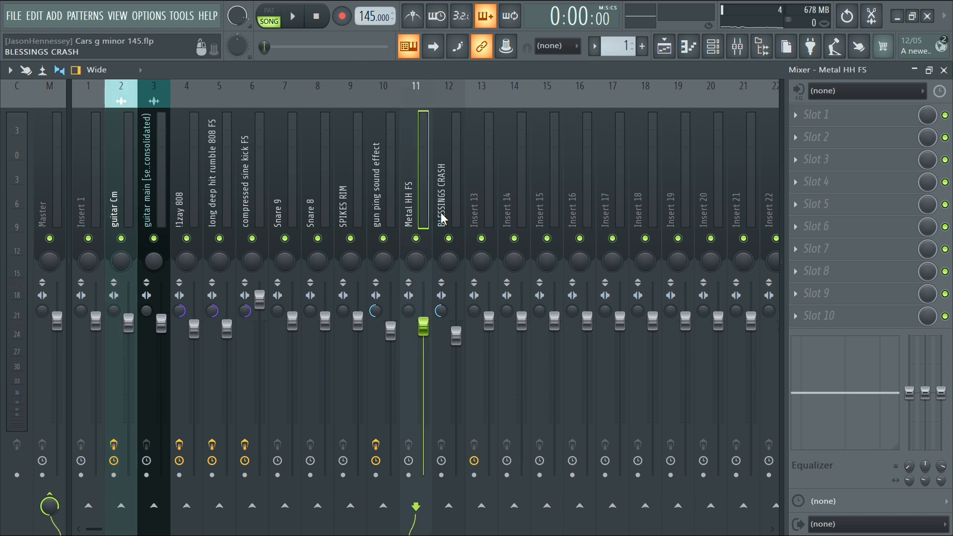
pyautogui.rightClick(481, 506)
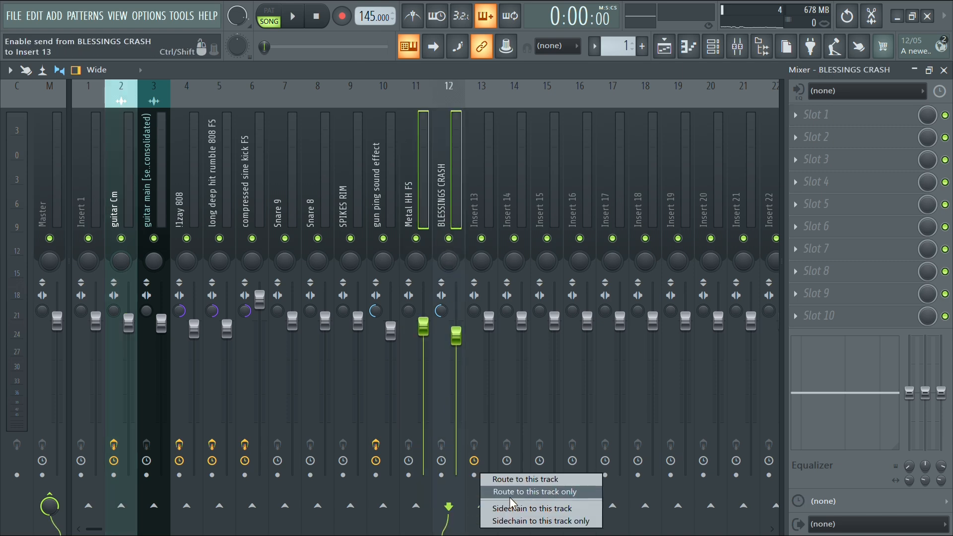
pyautogui.click(501, 492)
# Load the Hats mixer track state onto Insert 13.
pyautogui.rightClick(483, 196)
pyautogui.moveTo(519, 175)
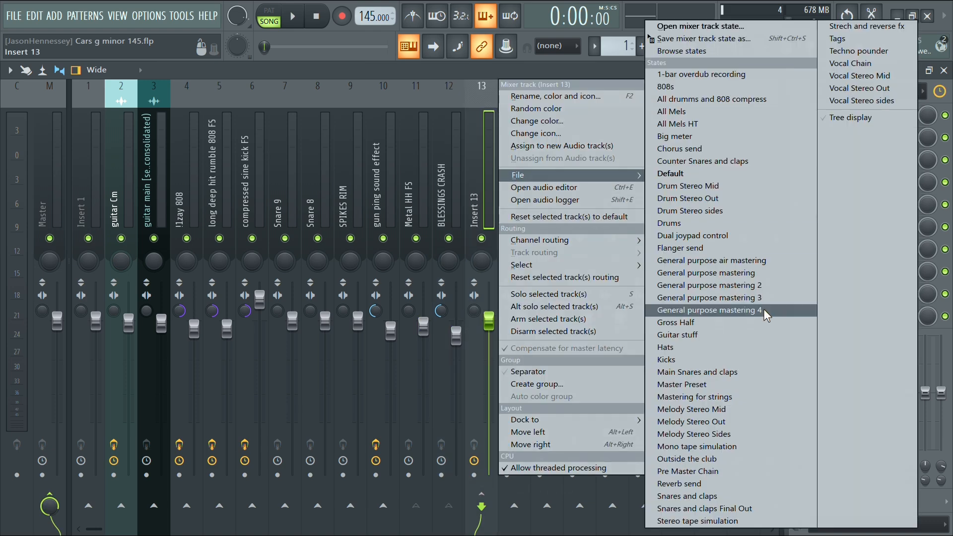
pyautogui.click(717, 361)
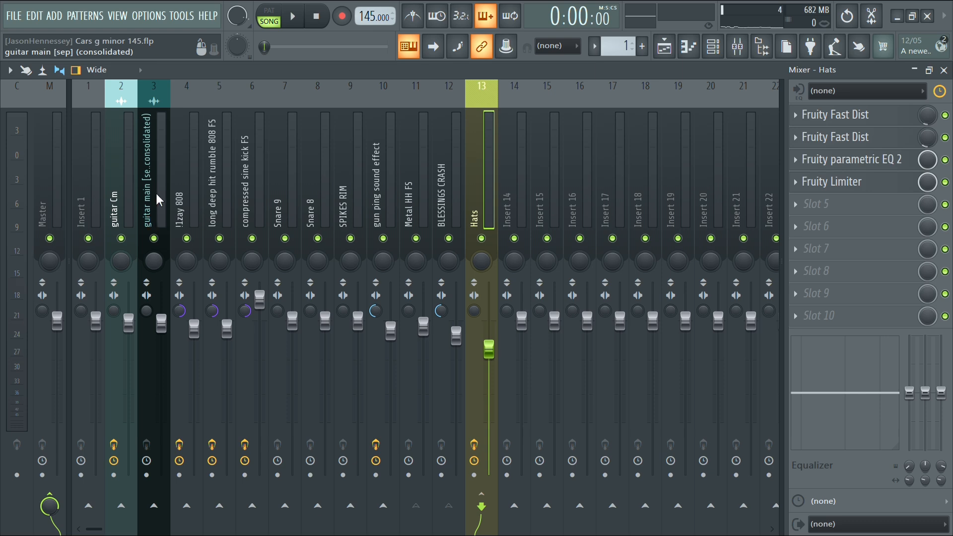
# Review the playlist arrangement and the Unsorted channels in the channel rack.
pyautogui.click(665, 56)
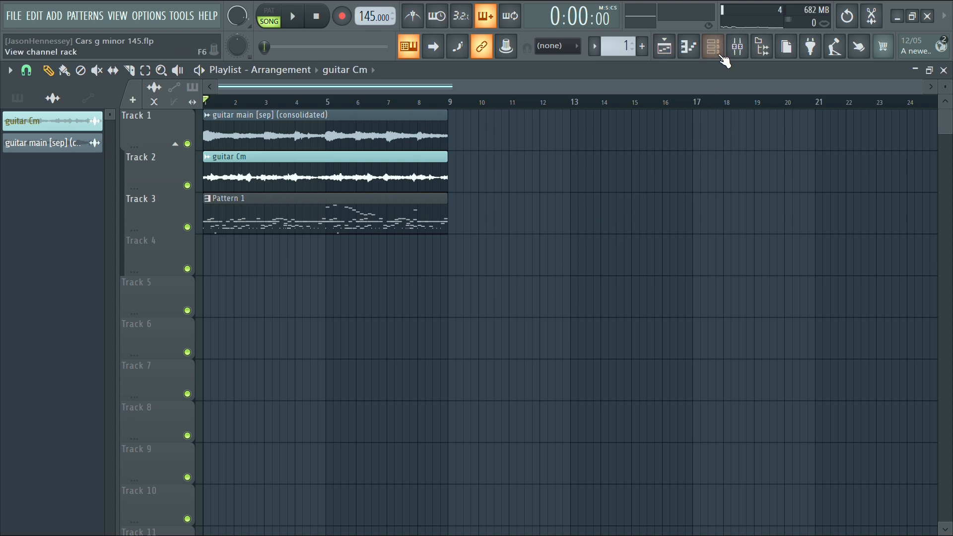
pyautogui.click(713, 47)
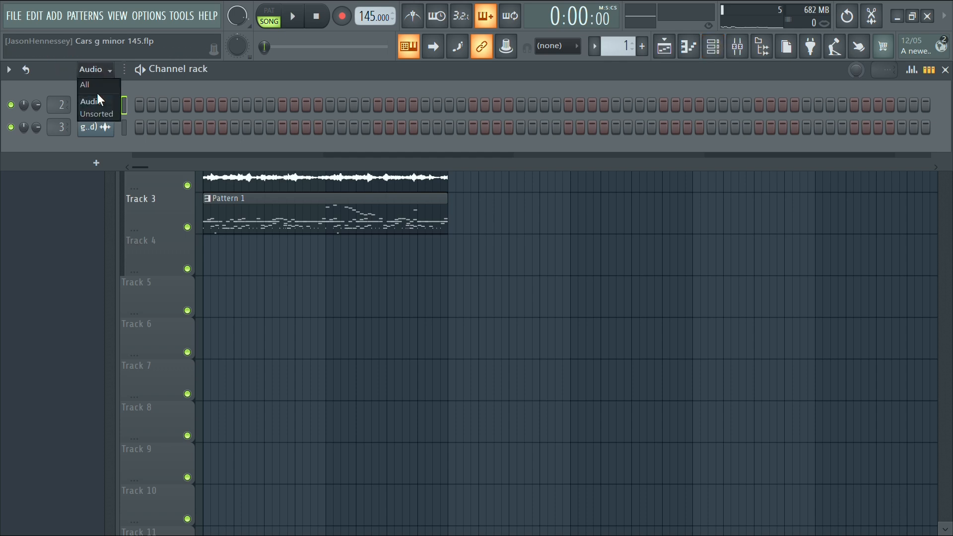
pyautogui.click(94, 117)
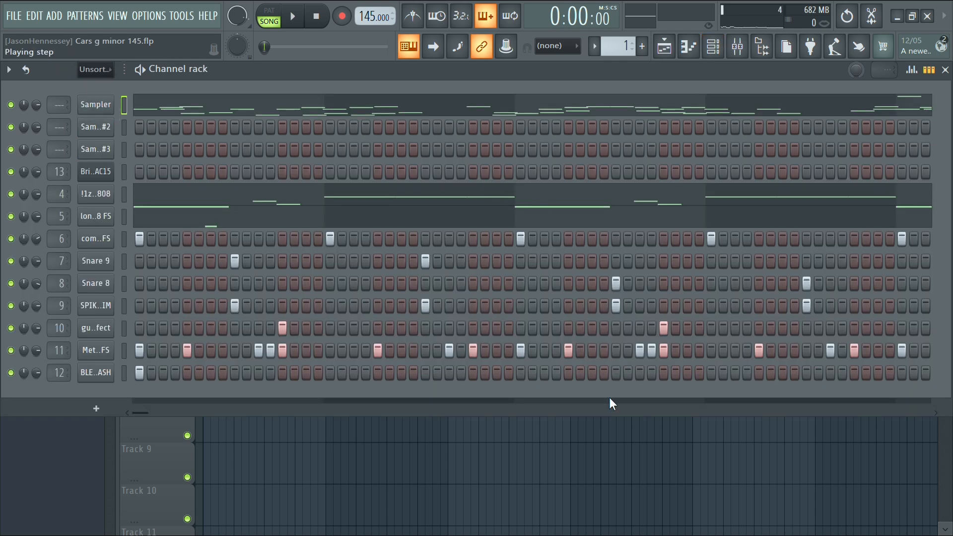
pyautogui.rightClick(605, 434)
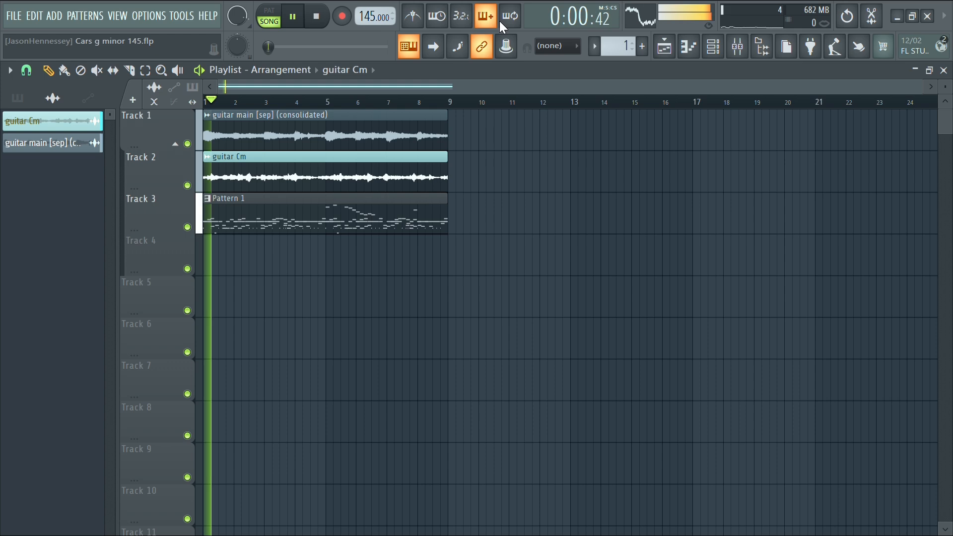